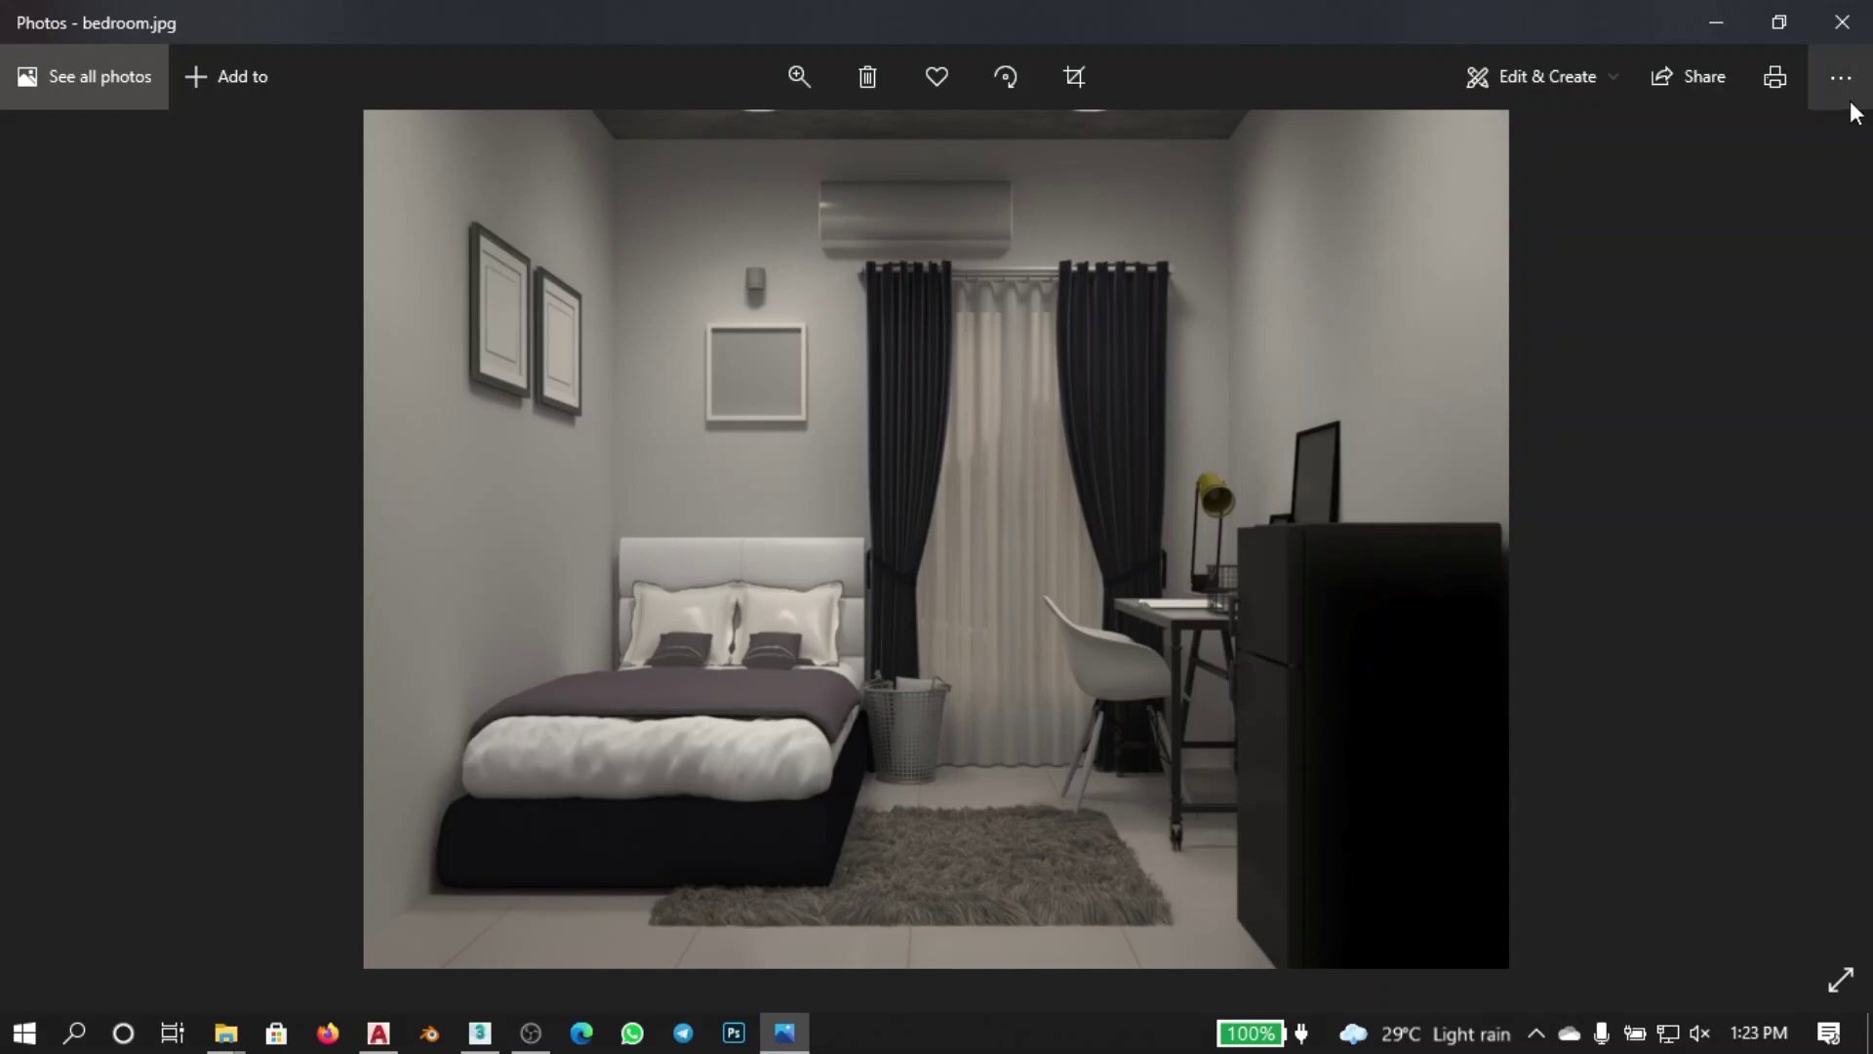
Step: Switch to 3ds Max and view the house interior through the cameras VRayCam002 and VRayCam003
left_click(479, 1032)
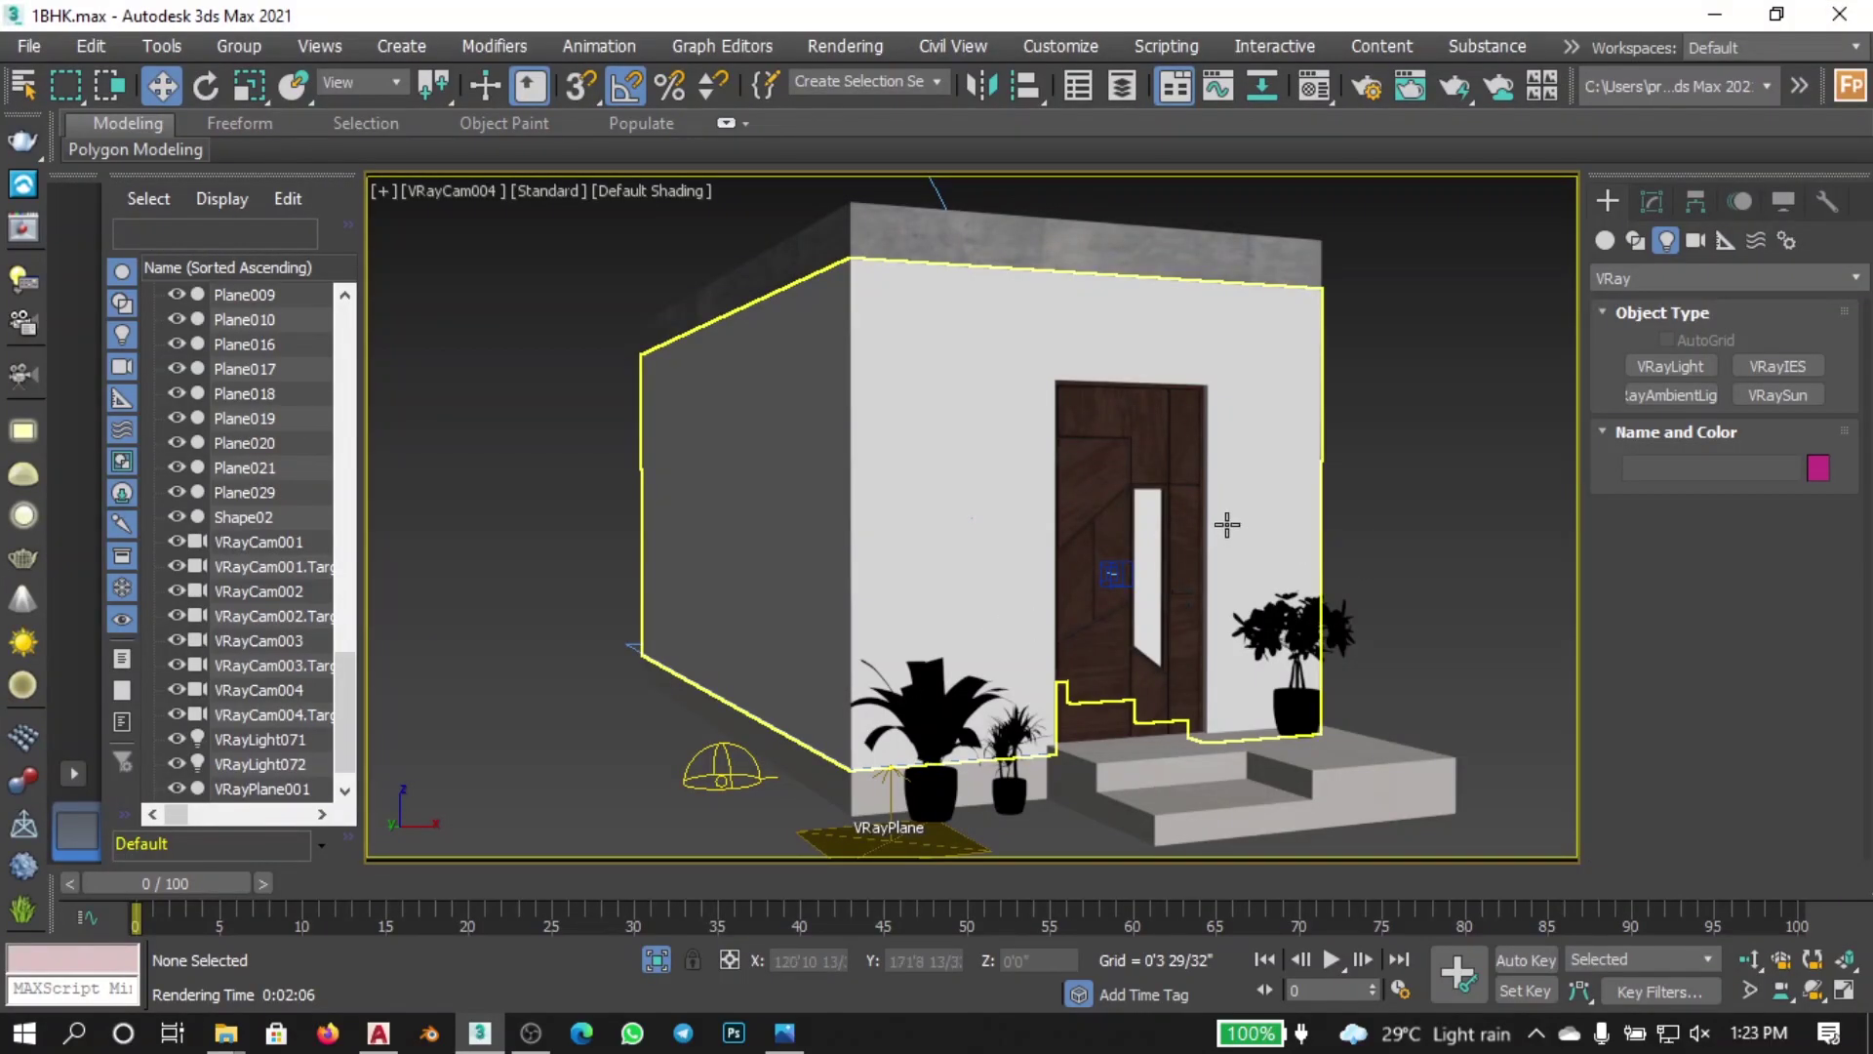
middle_click_drag(1366, 471, 1357, 474)
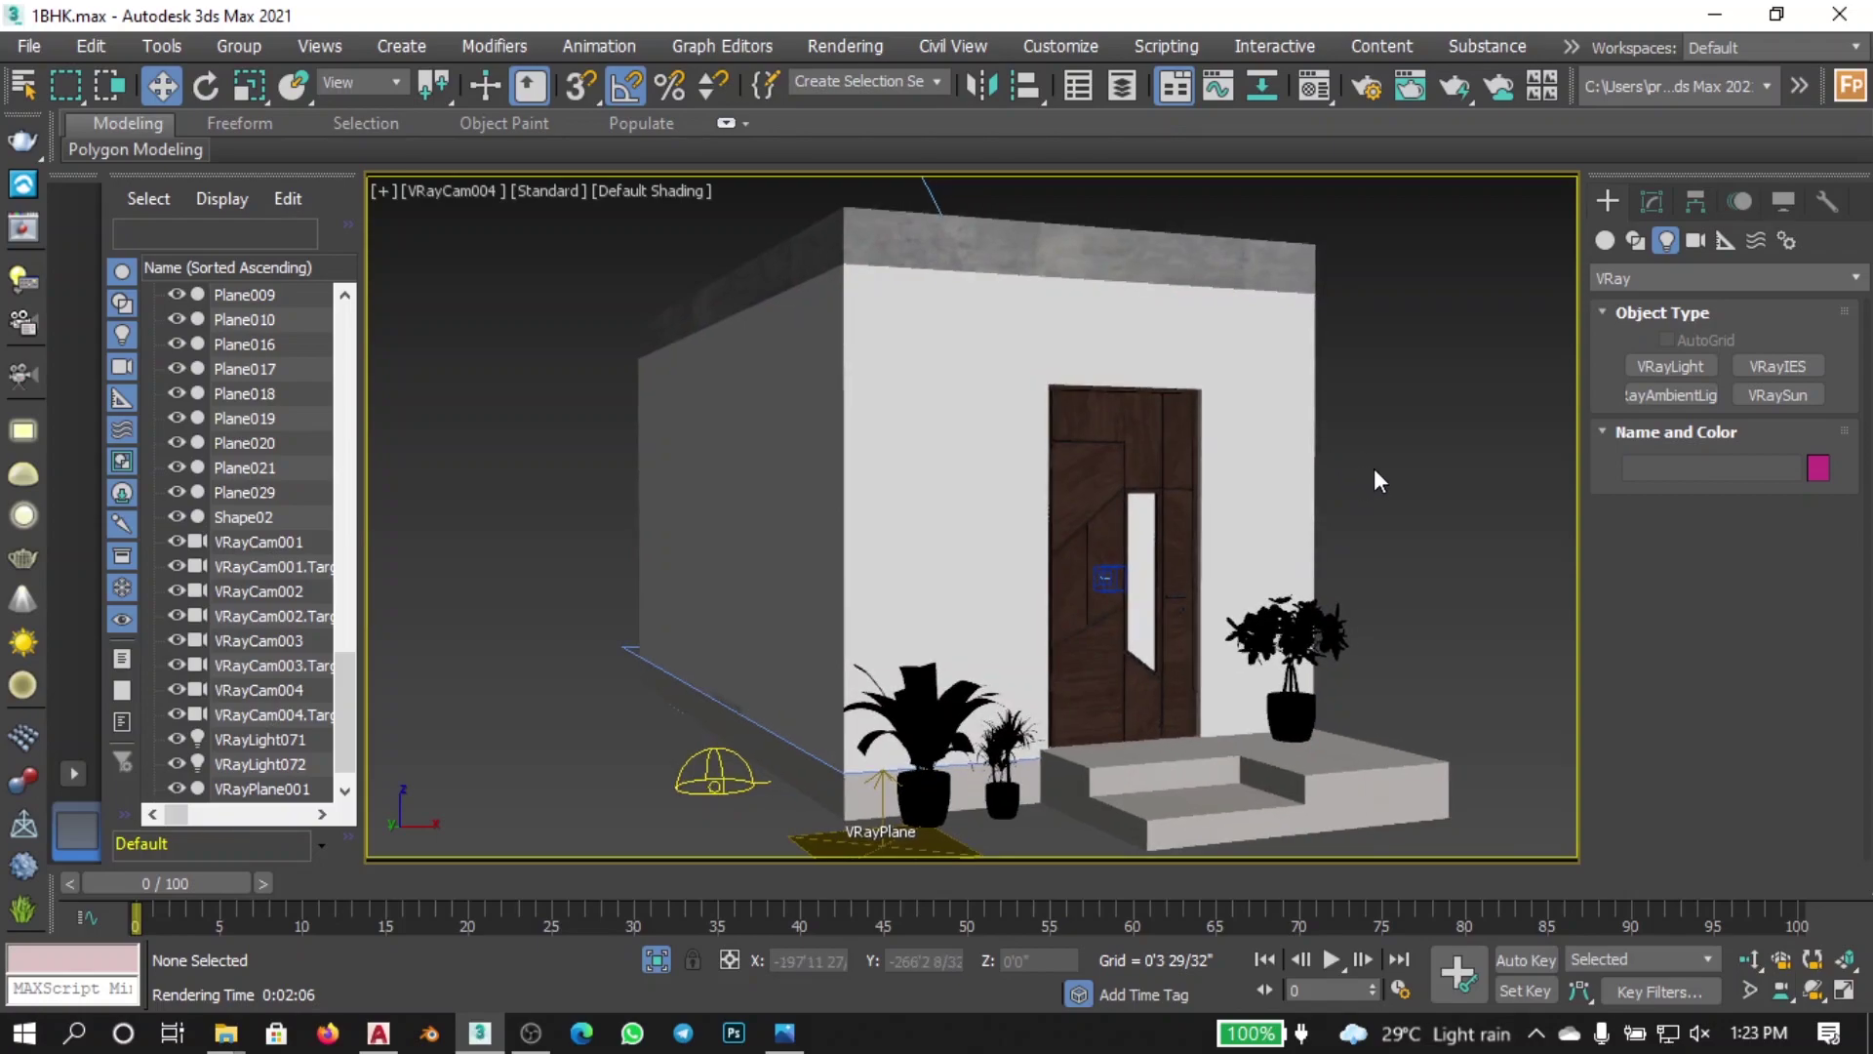
key("c")
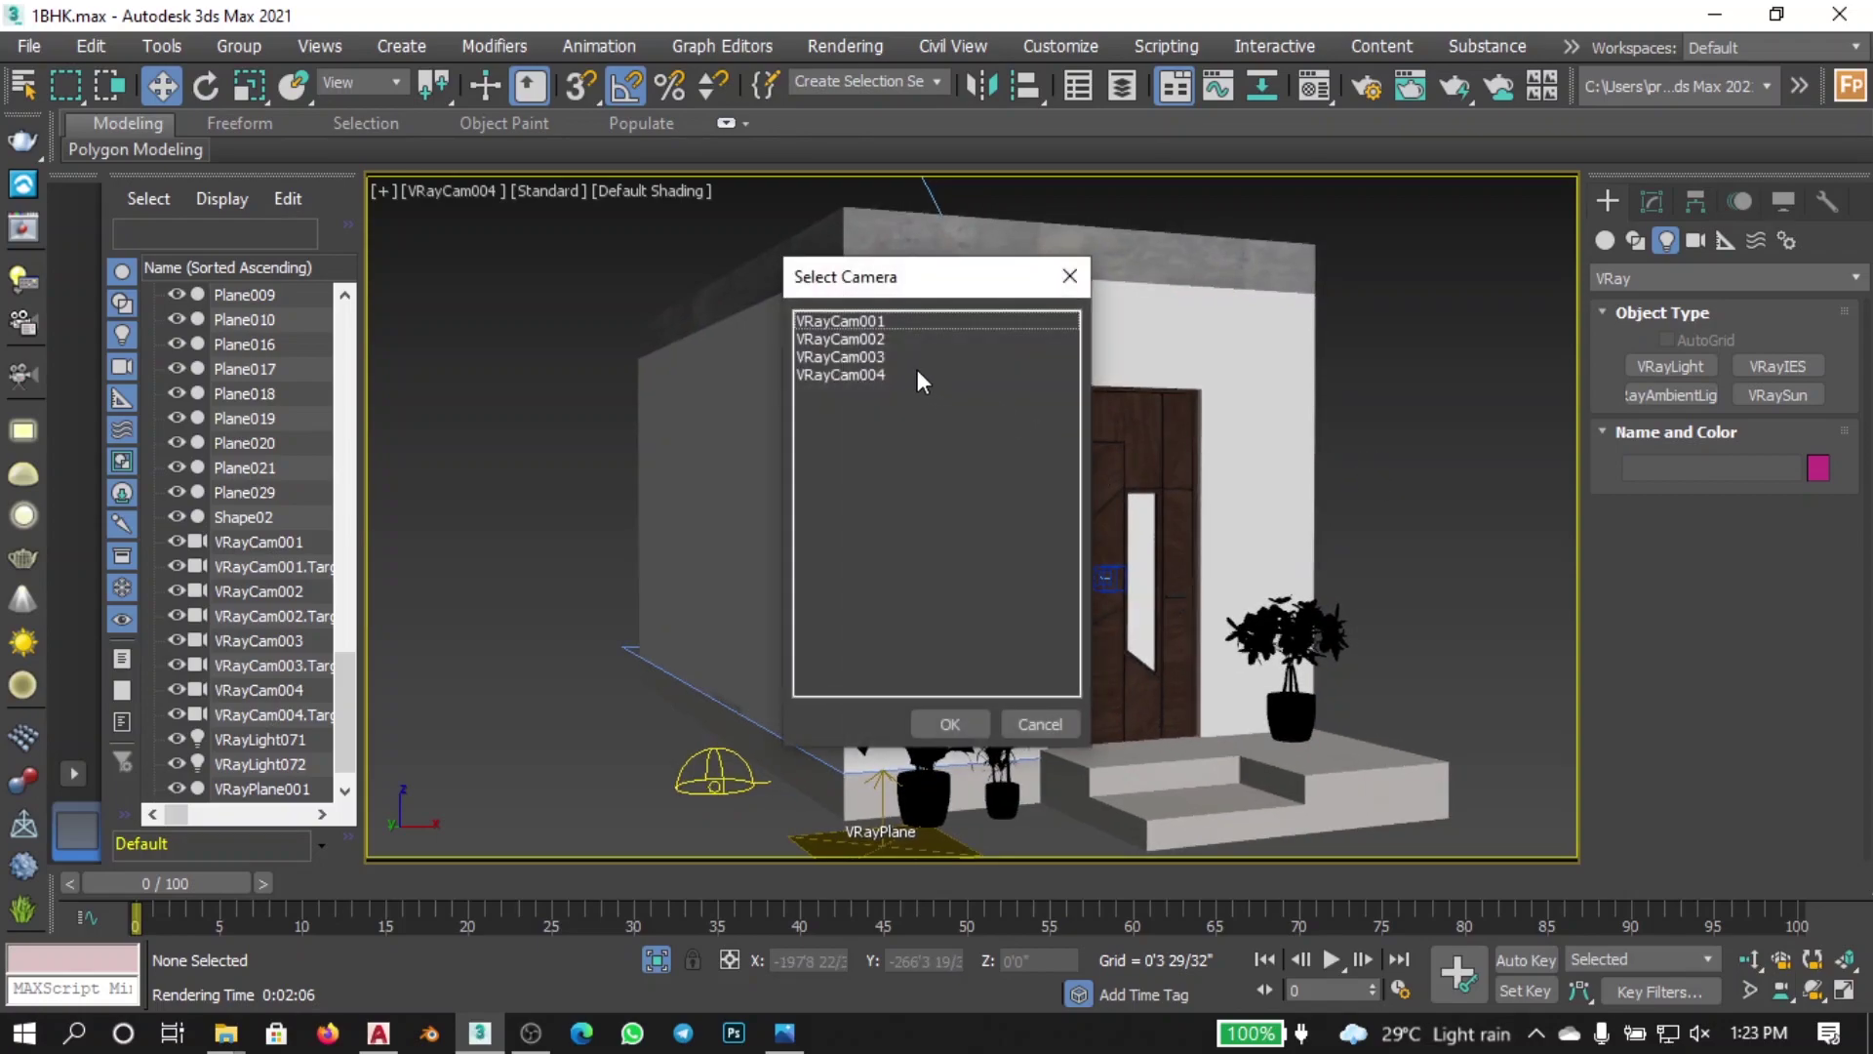
double_click(871, 337)
key("c")
left_click(854, 357)
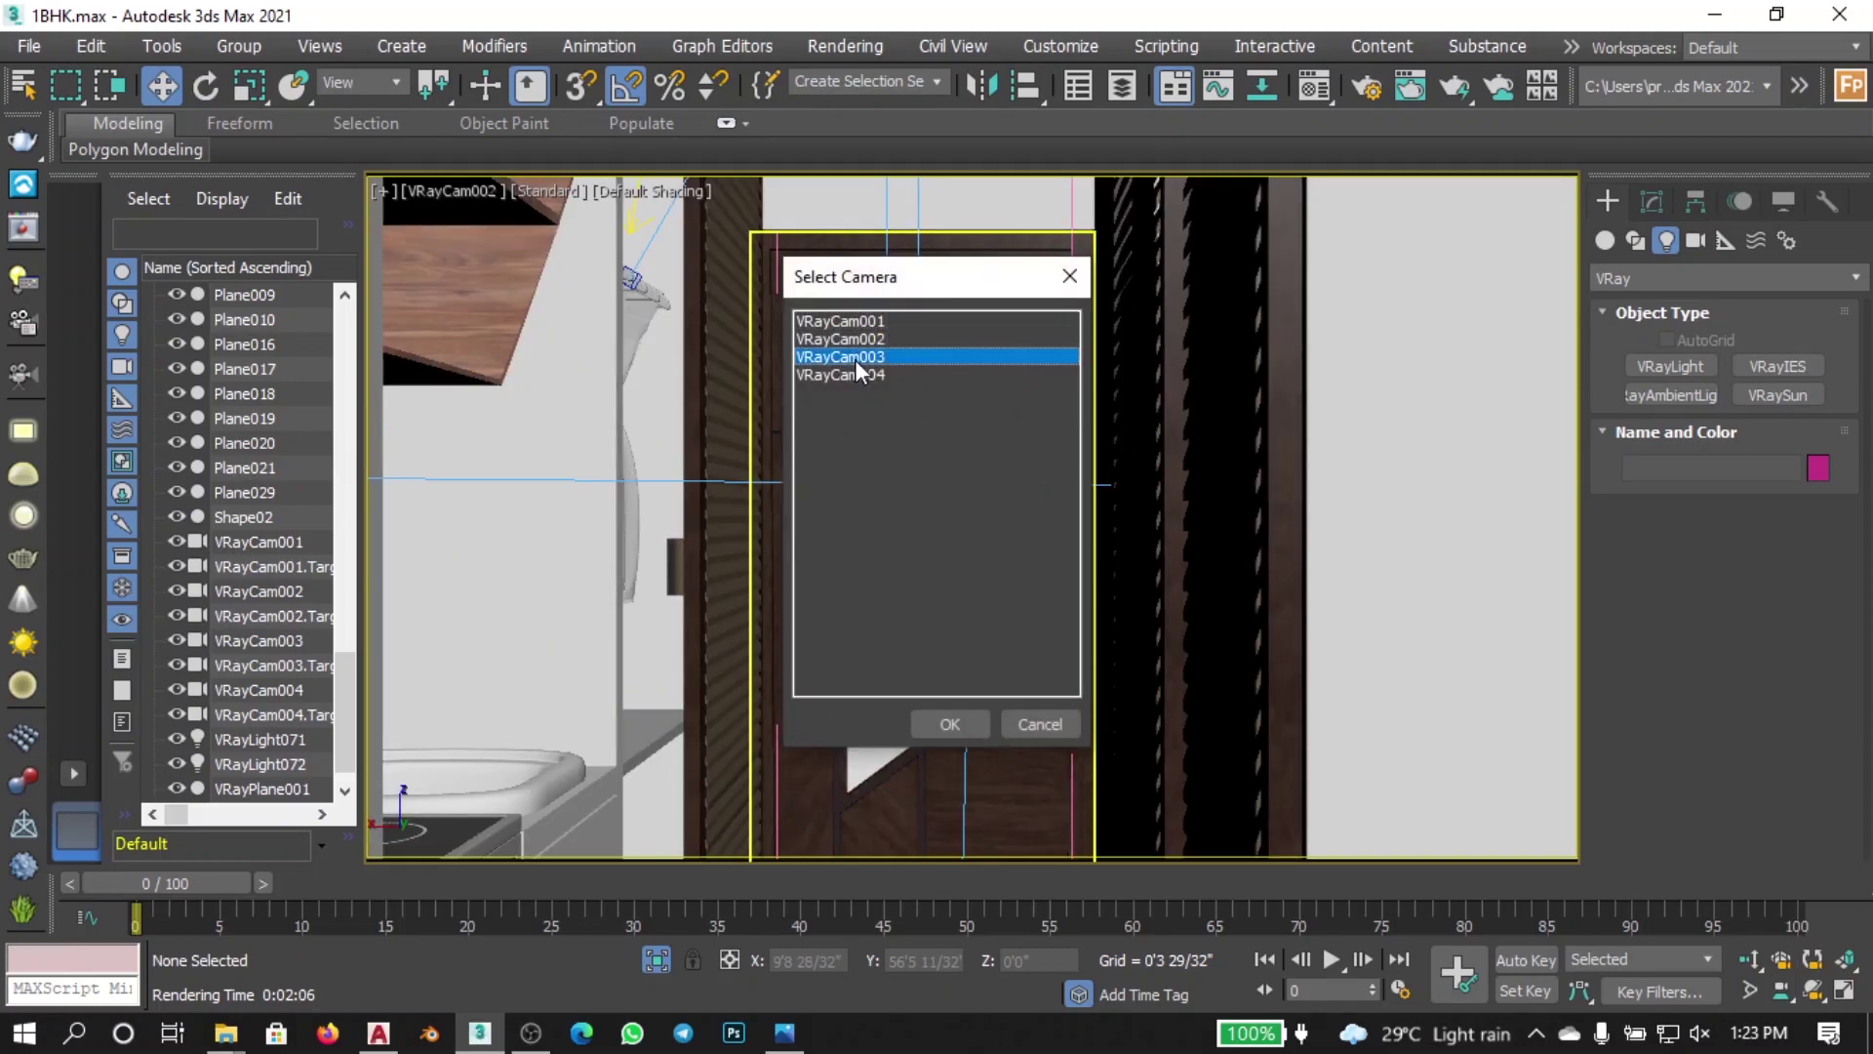
double_click(855, 361)
left_click(829, 603)
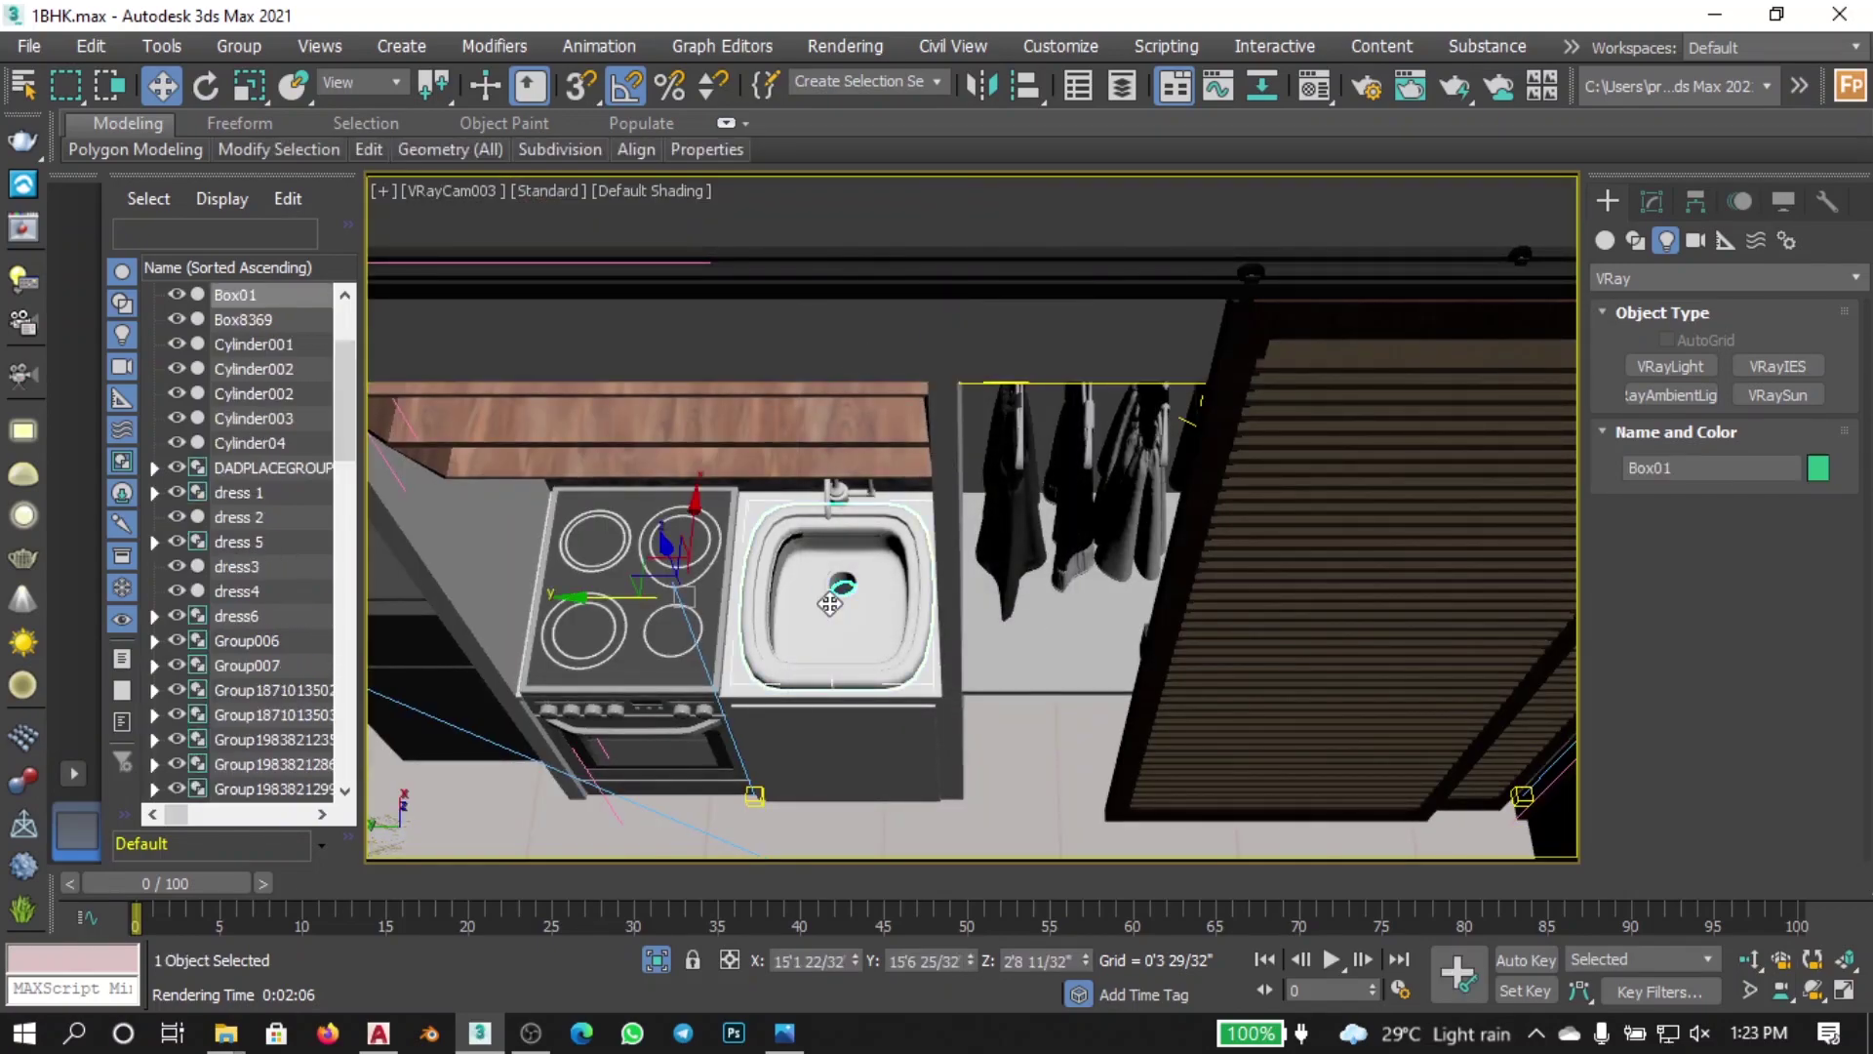
left_click(1134, 590)
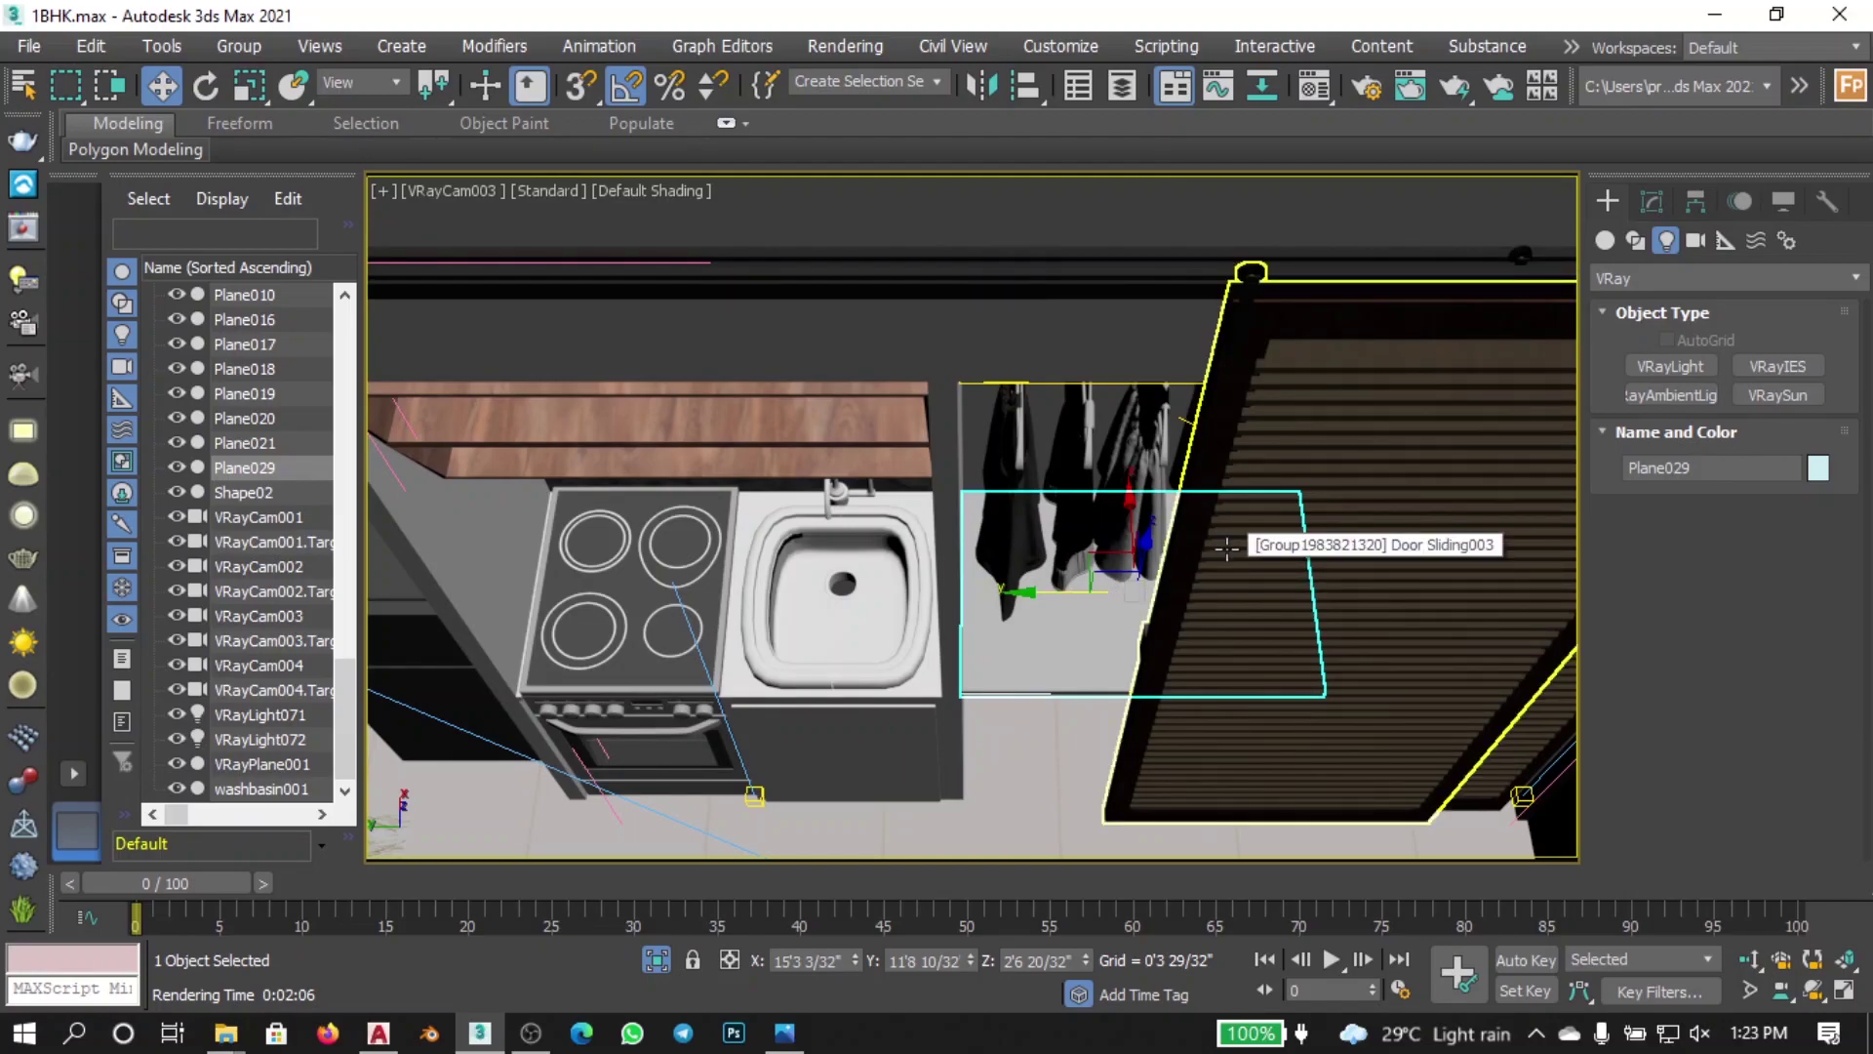
Step: Show the house in the Top view and hide the concrete roof plane covering the rooms
key("t")
key("z")
left_click(1059, 473)
right_click(1054, 465)
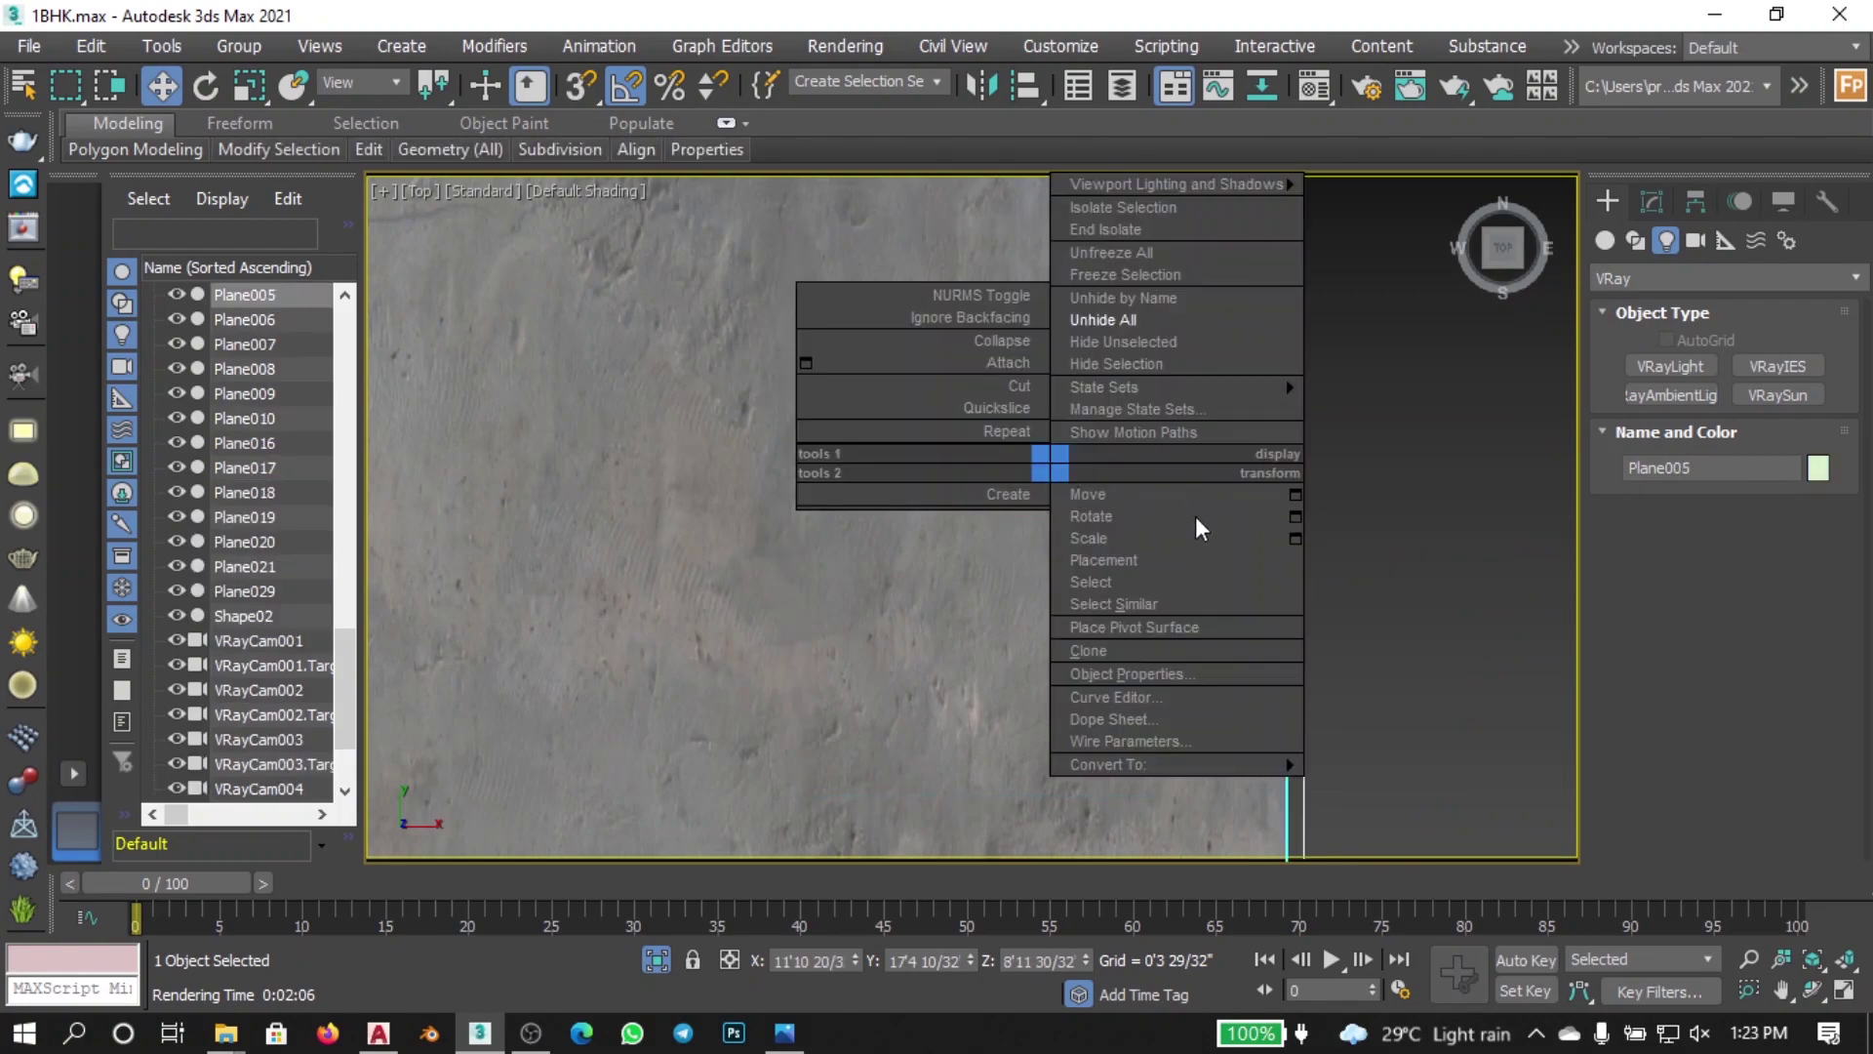
mouse_move(1267, 386)
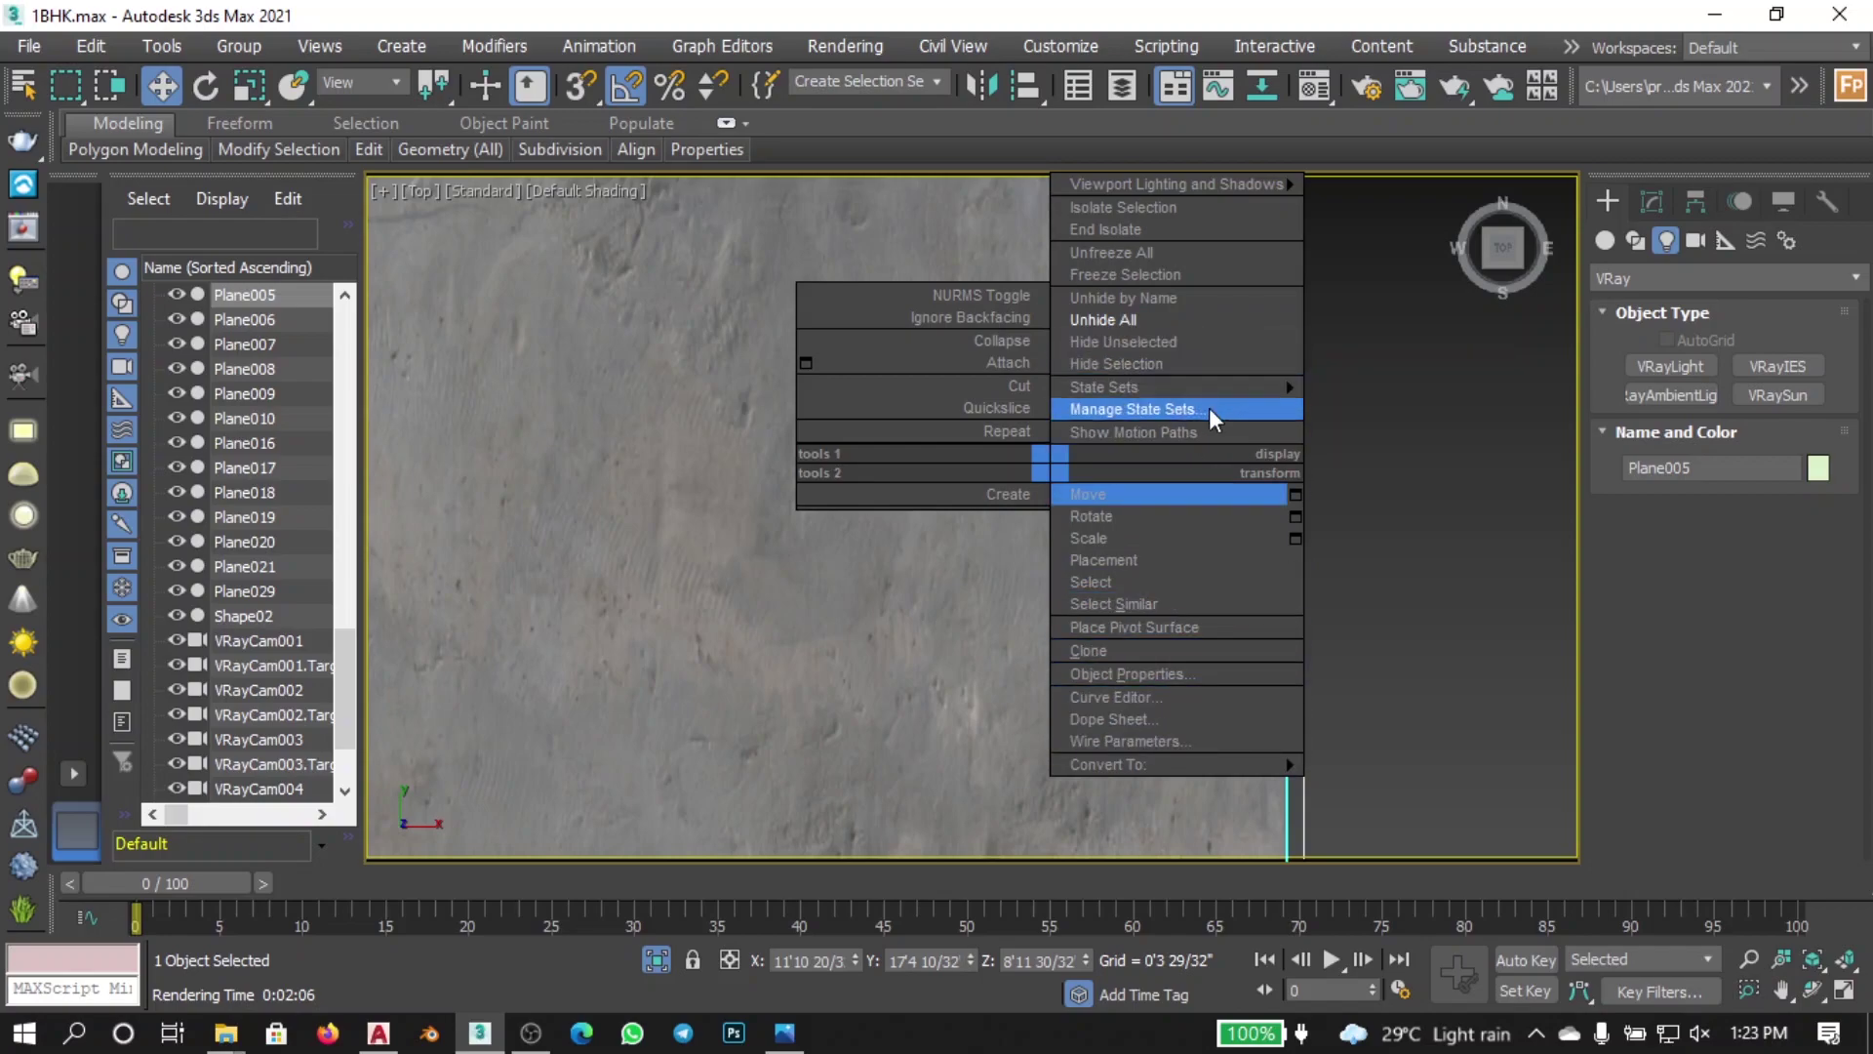
left_click(1229, 365)
Step: Examine the bathroom fixtures, the wash basin and the neighbouring storage area from above and at an angle
scroll(1308, 414, "down", 5)
scroll(1058, 595, "up", 6)
scroll(1205, 525, "down", 2)
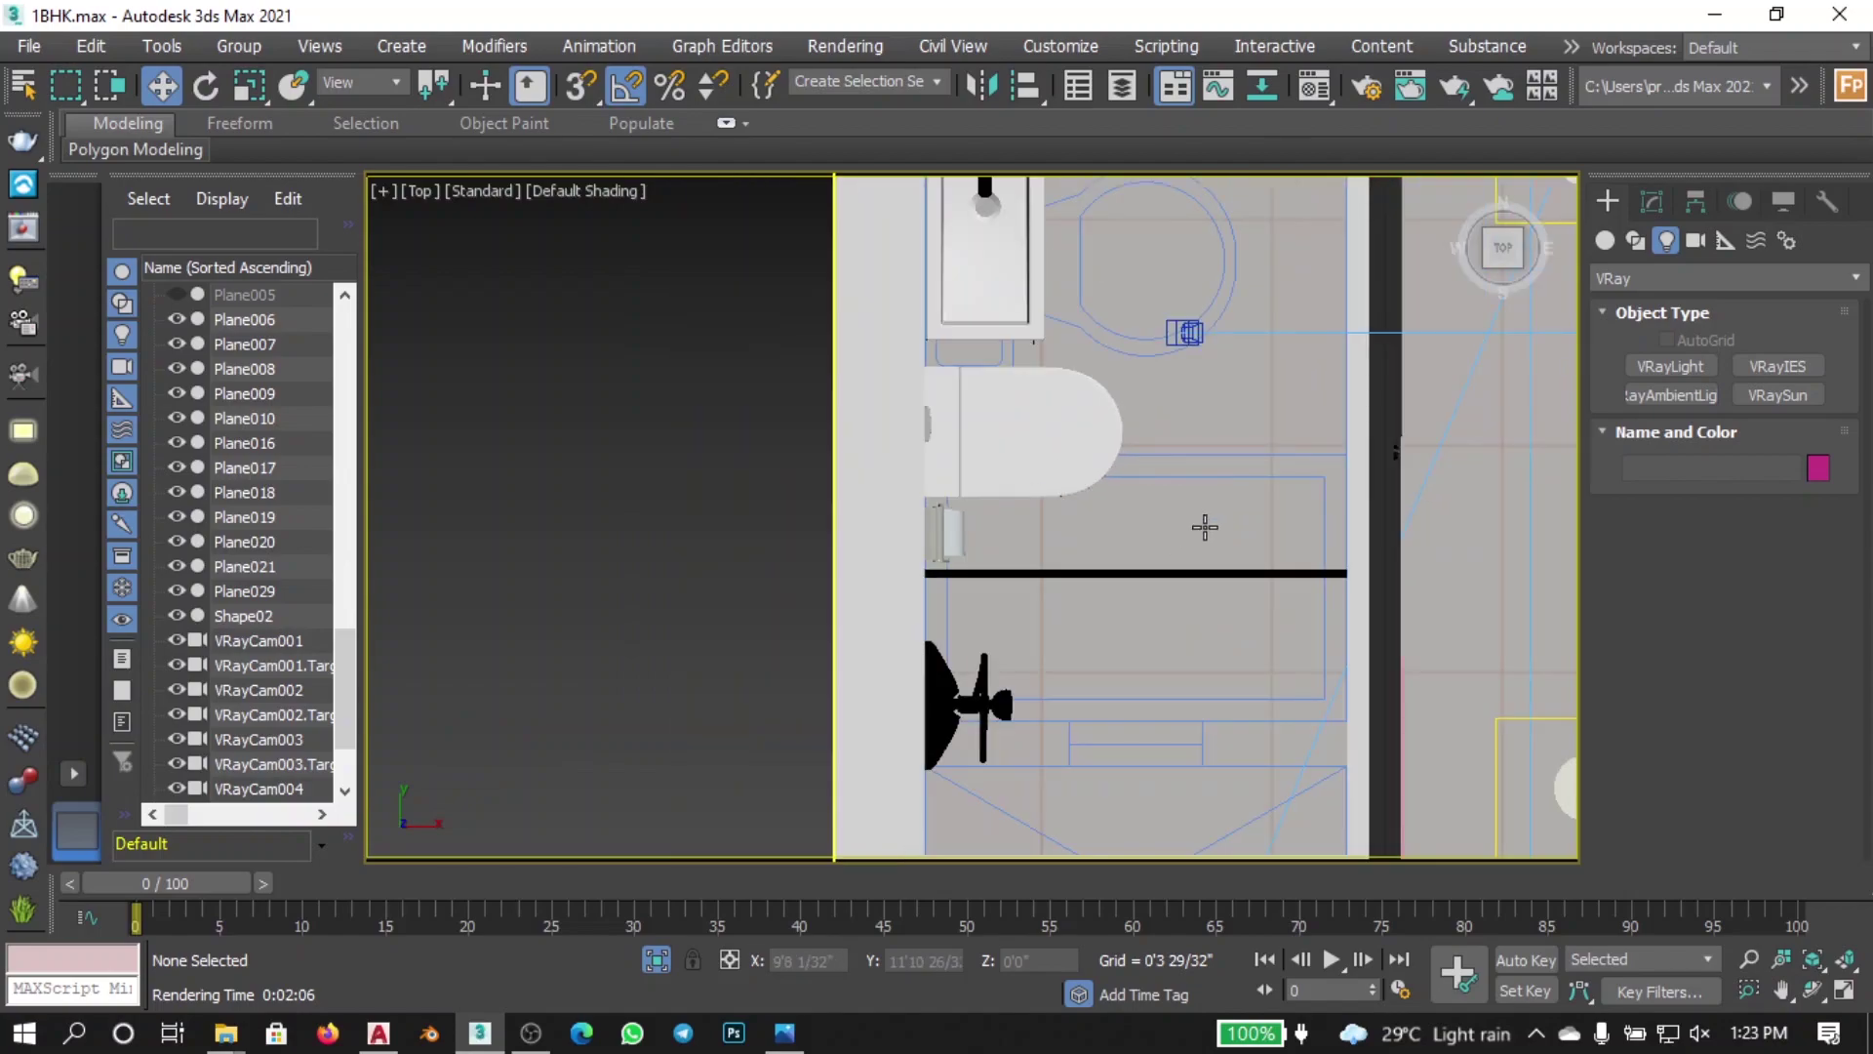
middle_click_drag(1226, 596, 1231, 465)
middle_click_drag(1143, 555, 1120, 864)
left_click(1005, 607)
left_click(998, 446)
middle_click_drag(1137, 452, 1145, 711)
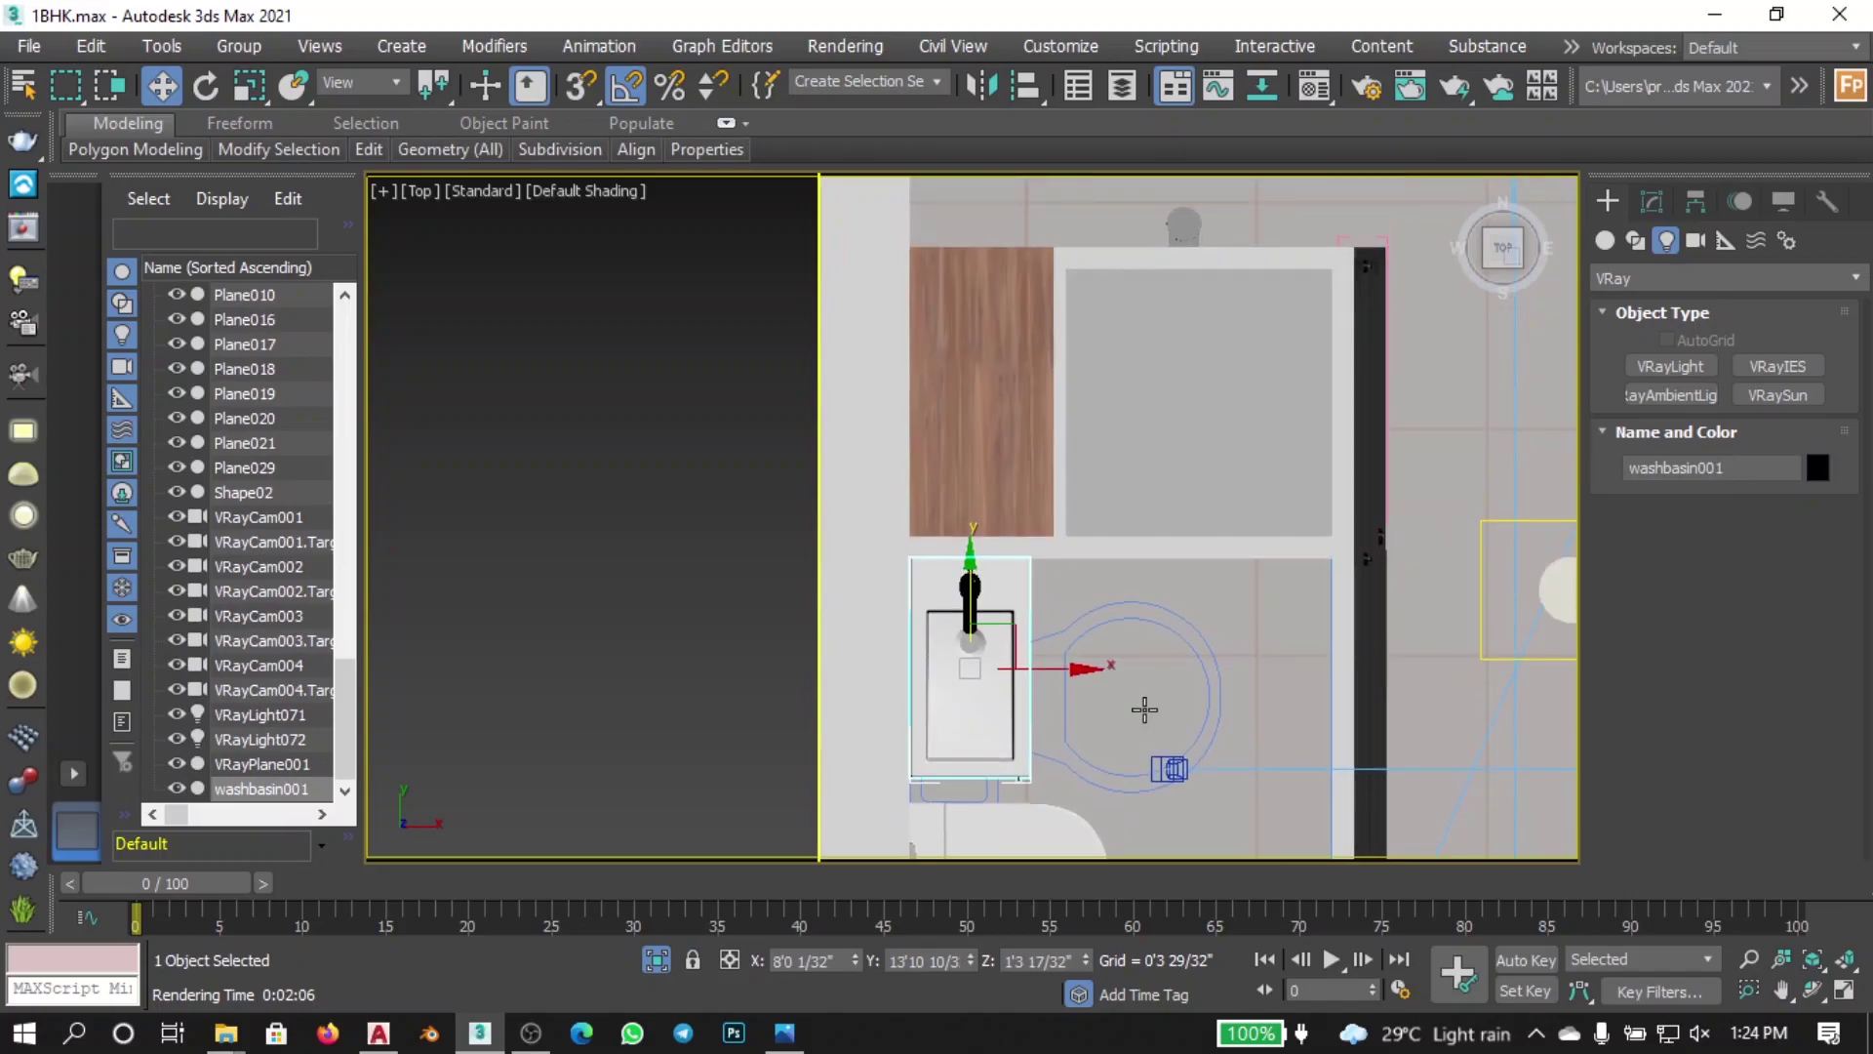
middle_click_drag(1171, 421, 1098, 711)
scroll(1103, 664, "down", 2)
left_click(1107, 543)
scroll(1329, 646, "down", 2)
middle_click_drag(1329, 647, 1253, 607, "alt")
scroll(1150, 614, "up", 3)
scroll(1230, 506, "down", 2)
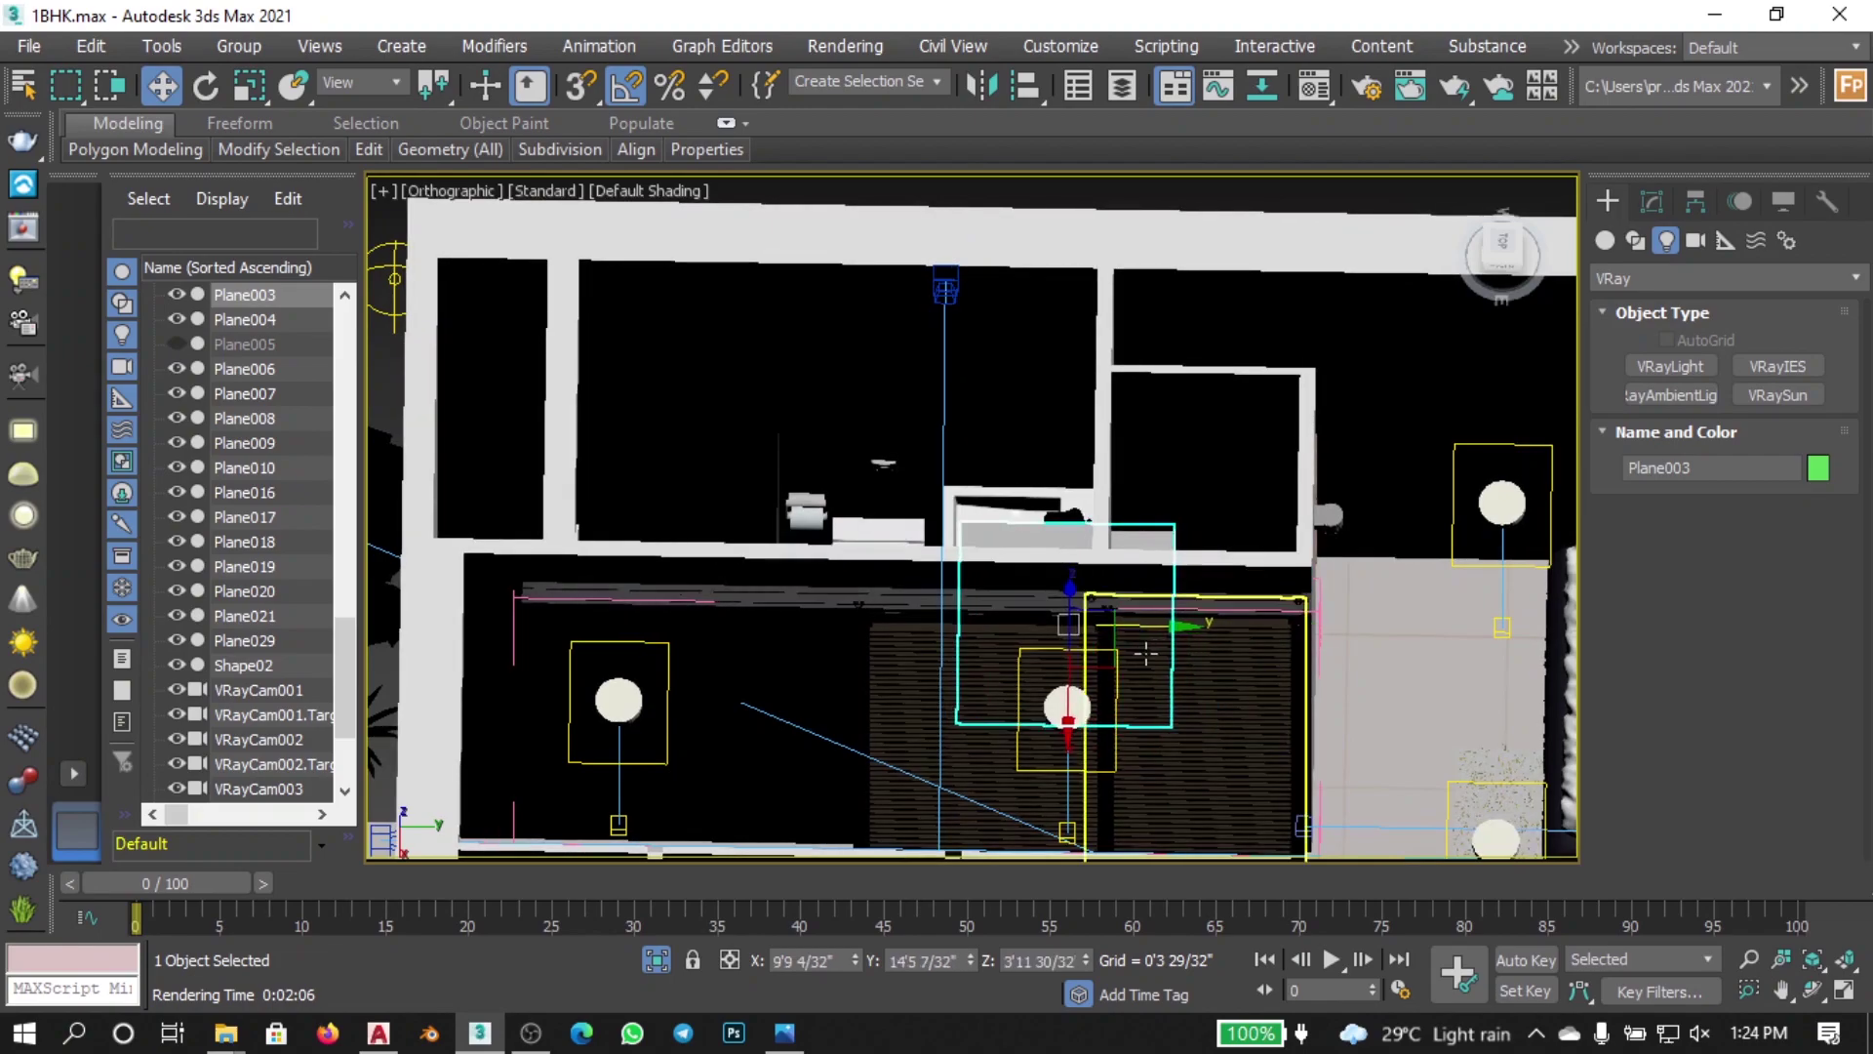
Step: Try to slide the louvered door panel aside to expose the washing machine, and undo the move
left_click(1242, 770)
left_click_drag(1267, 648, 1095, 675)
scroll(1202, 770, "up", 4)
middle_click_drag(918, 656, 890, 619, "alt")
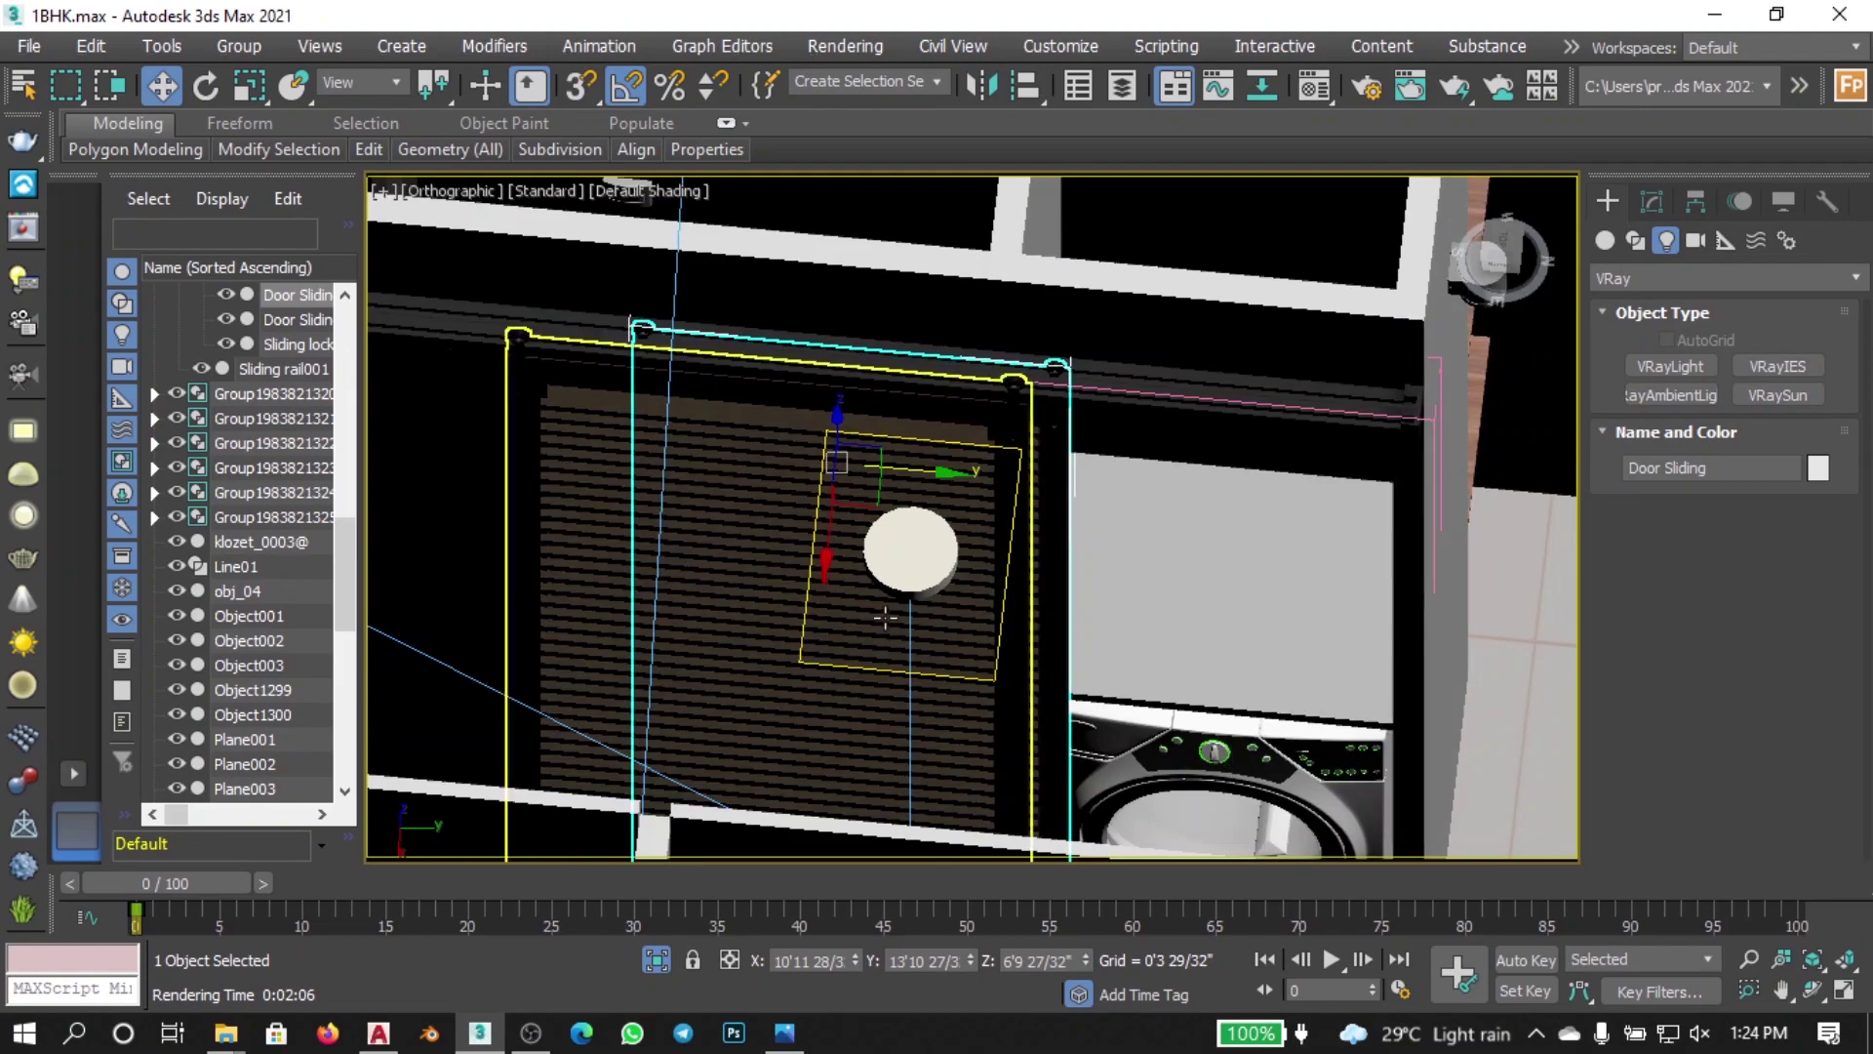
key("ctrl+z")
Step: Examine the bedroom's desk set, the refrigerator and the kitchen from several angles, ending with the whole house in the Top view
scroll(917, 476, "down", 4)
middle_click_drag(1184, 535, 996, 489, "alt")
scroll(1179, 472, "down", 5)
middle_click_drag(883, 439, 725, 482, "alt")
scroll(710, 479, "up", 4)
left_click(813, 477)
scroll(1034, 527, "down", 4)
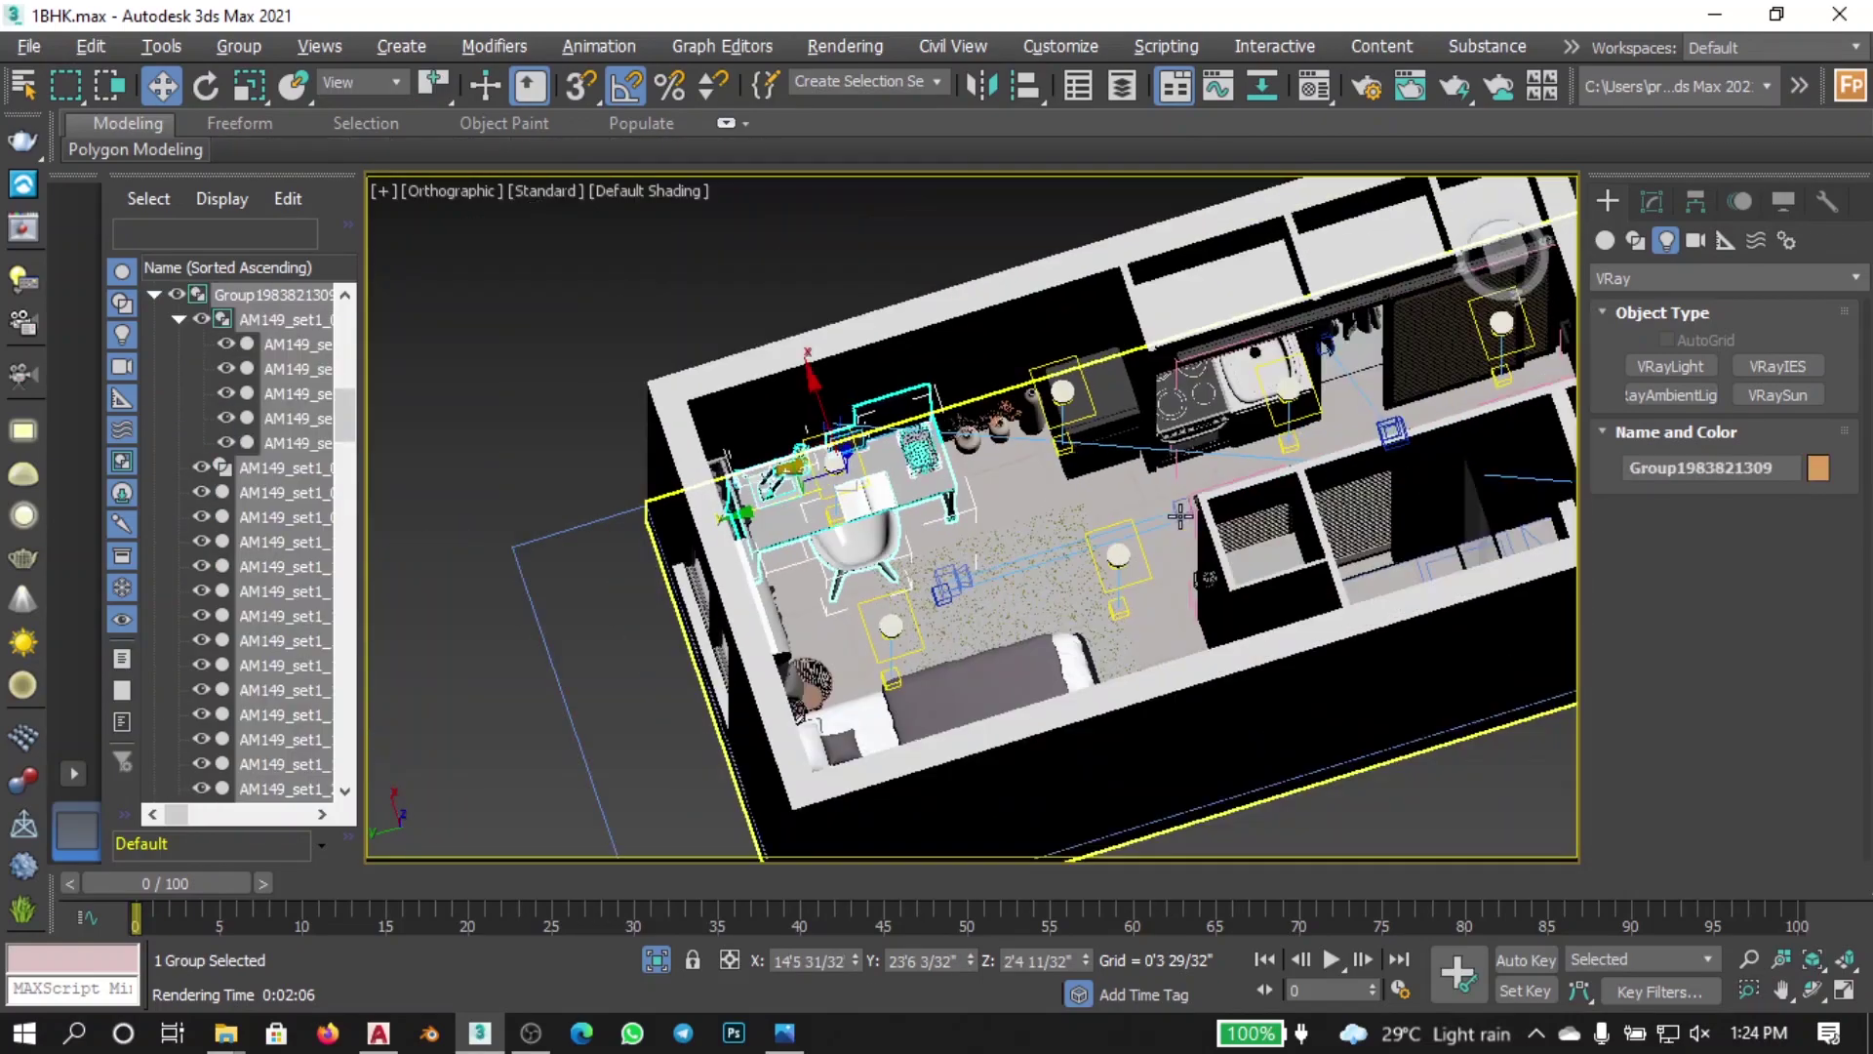
middle_click_drag(1183, 510, 1114, 389, "alt")
scroll(1114, 388, "up", 4)
left_click(1036, 398)
scroll(1149, 454, "down", 4)
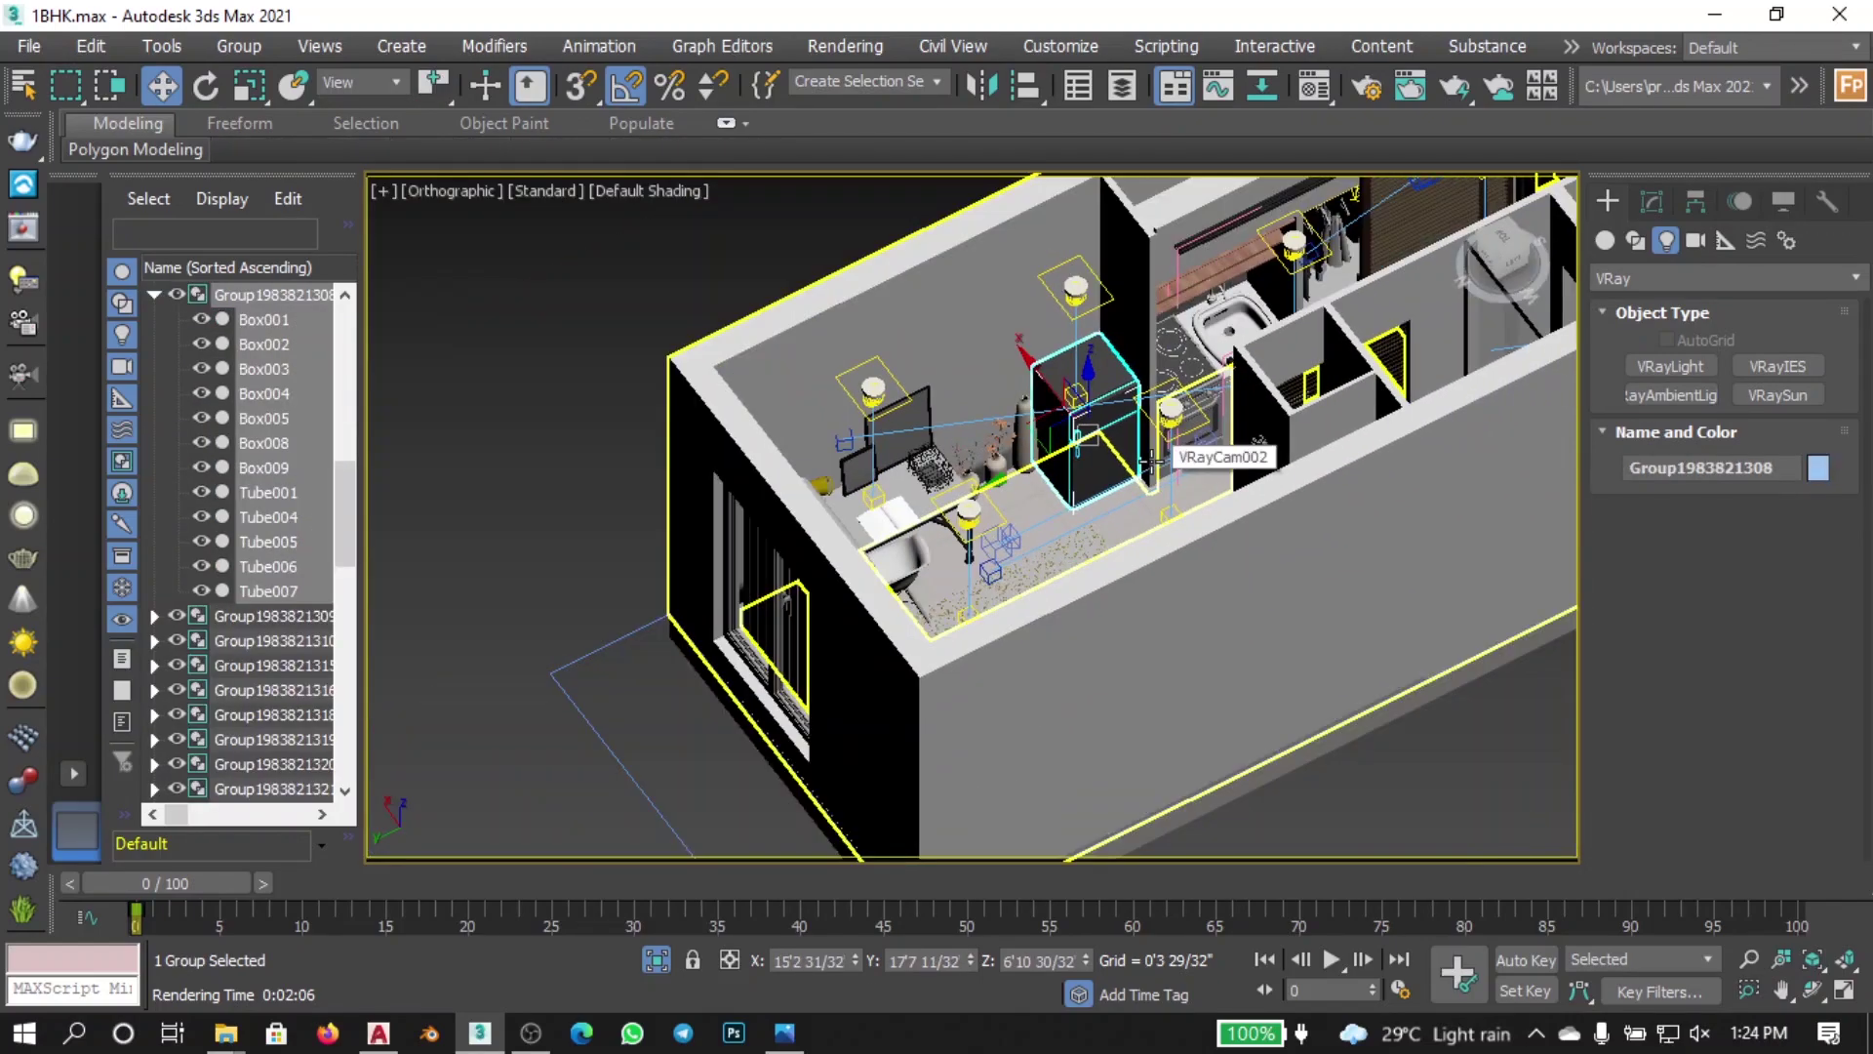
key("t")
key("z")
scroll(1050, 507, "down", 8)
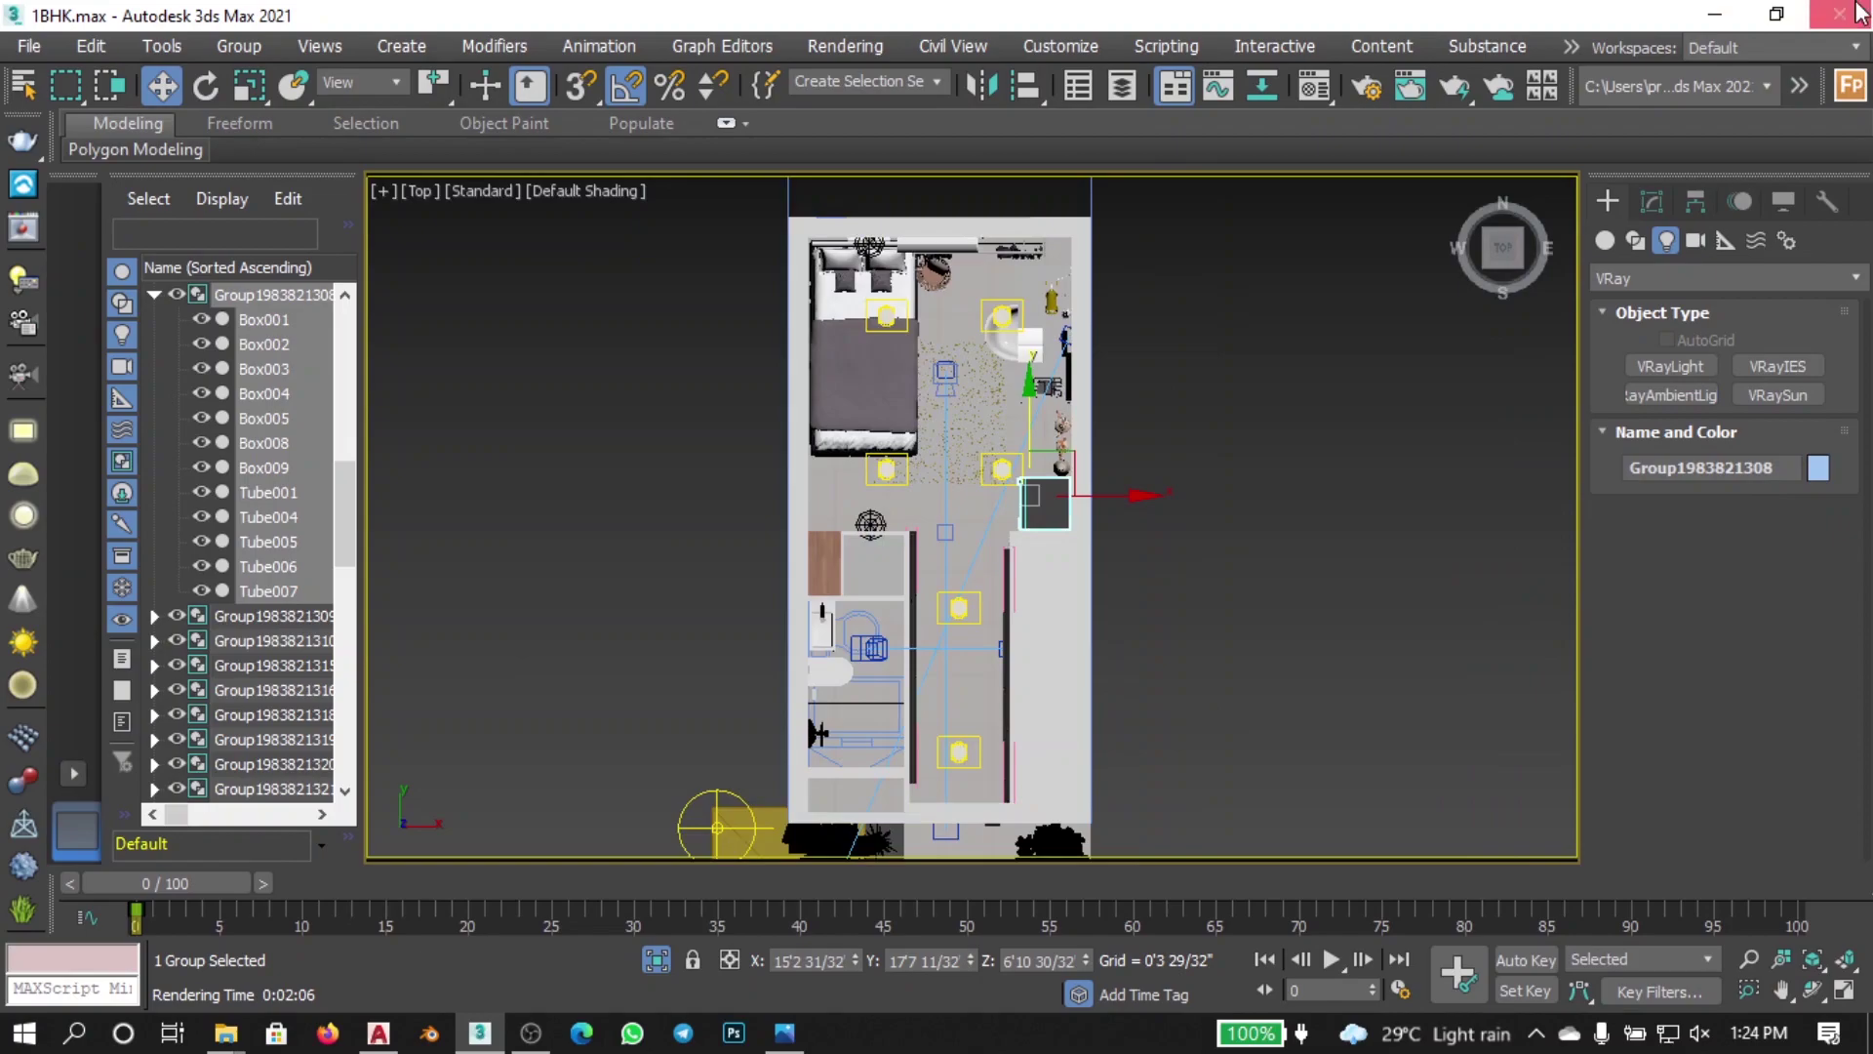
Step: Switch to the AutoCAD floor plan and measure the area enclosed by the house's outer walls, excluding the strip beyond the window wall
left_click(1715, 15)
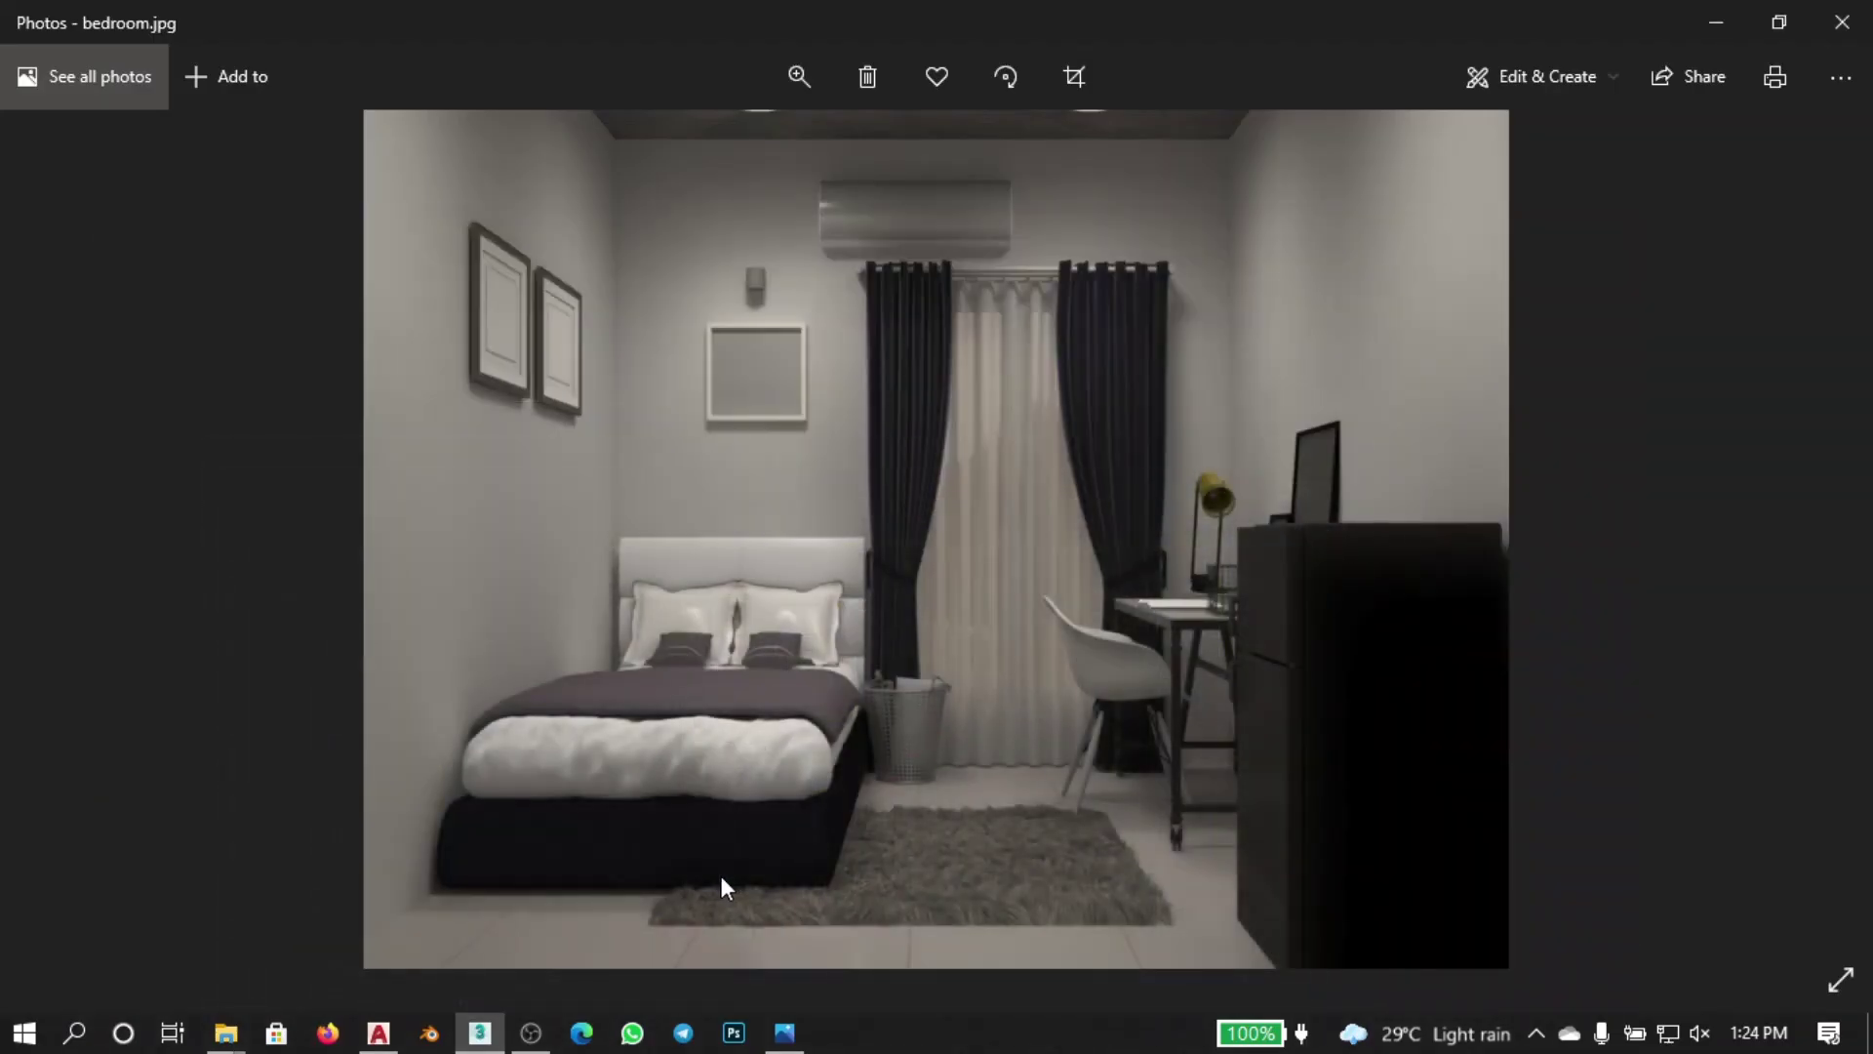
left_click(379, 1032)
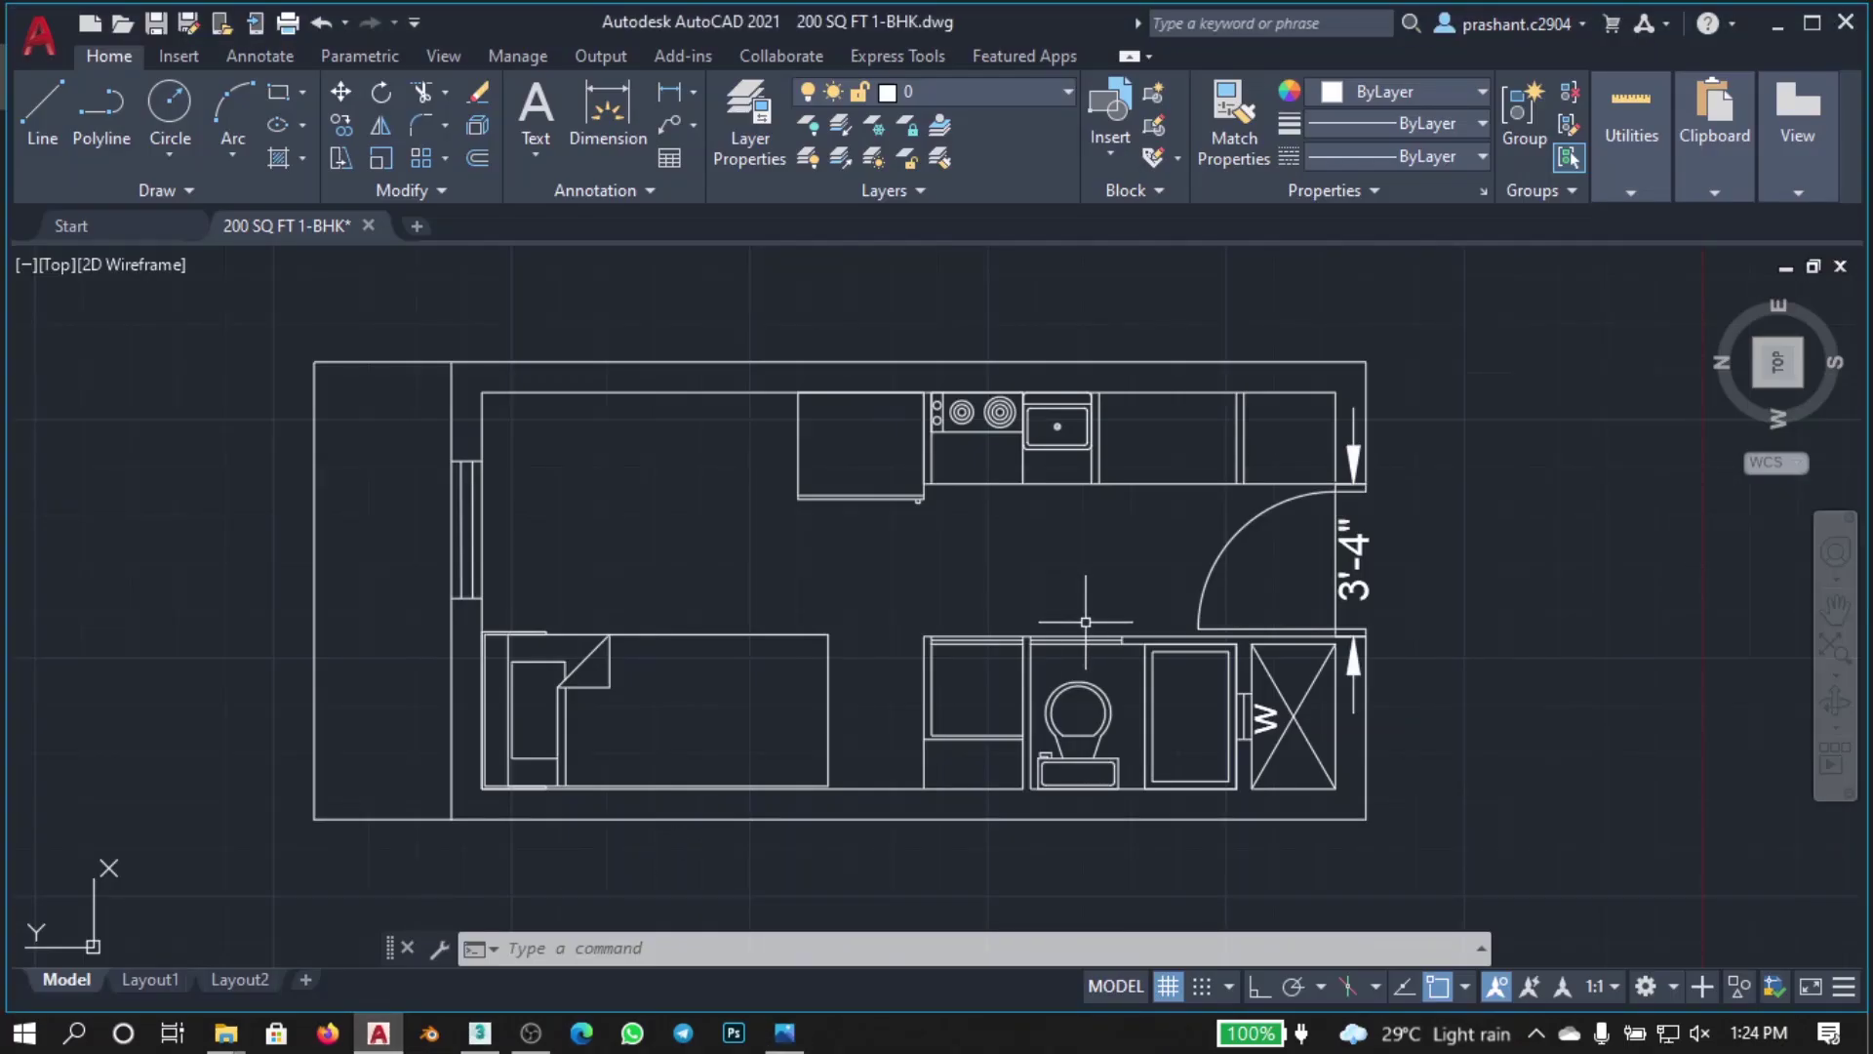
scroll(1288, 532, "down", 2)
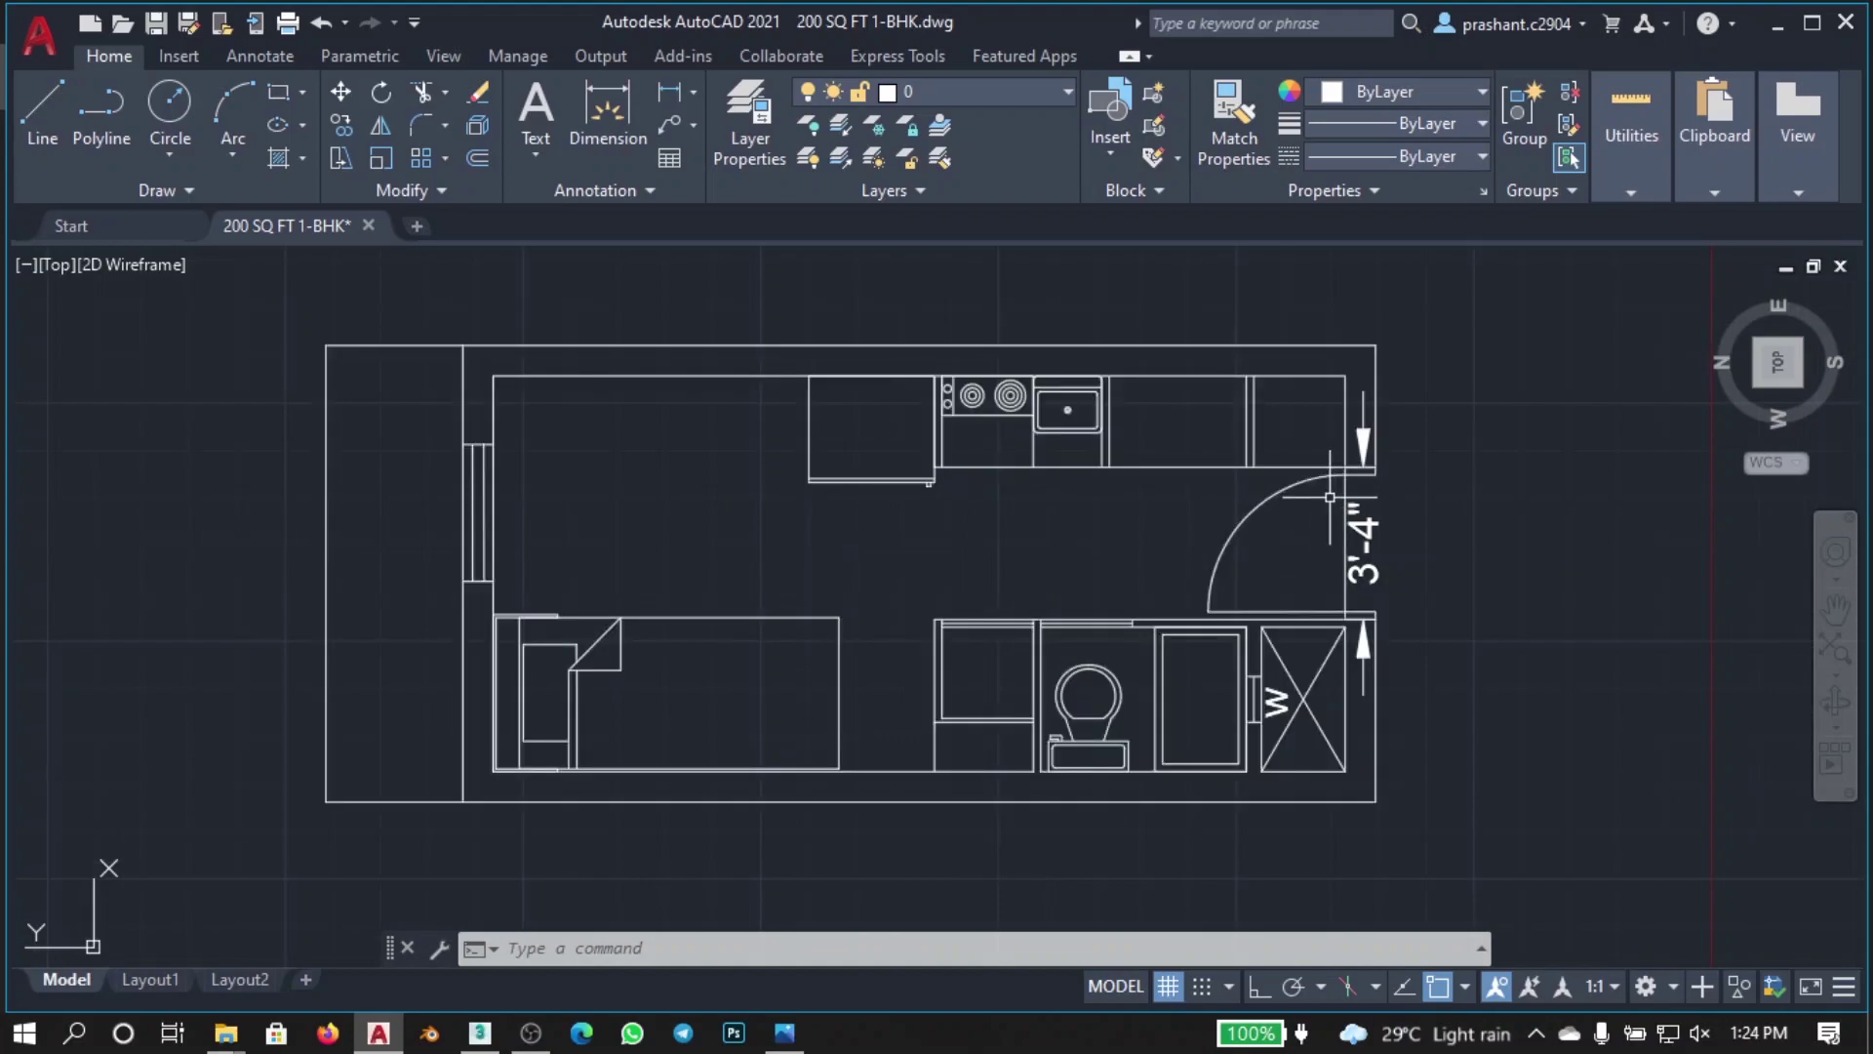
type("area")
key("Return")
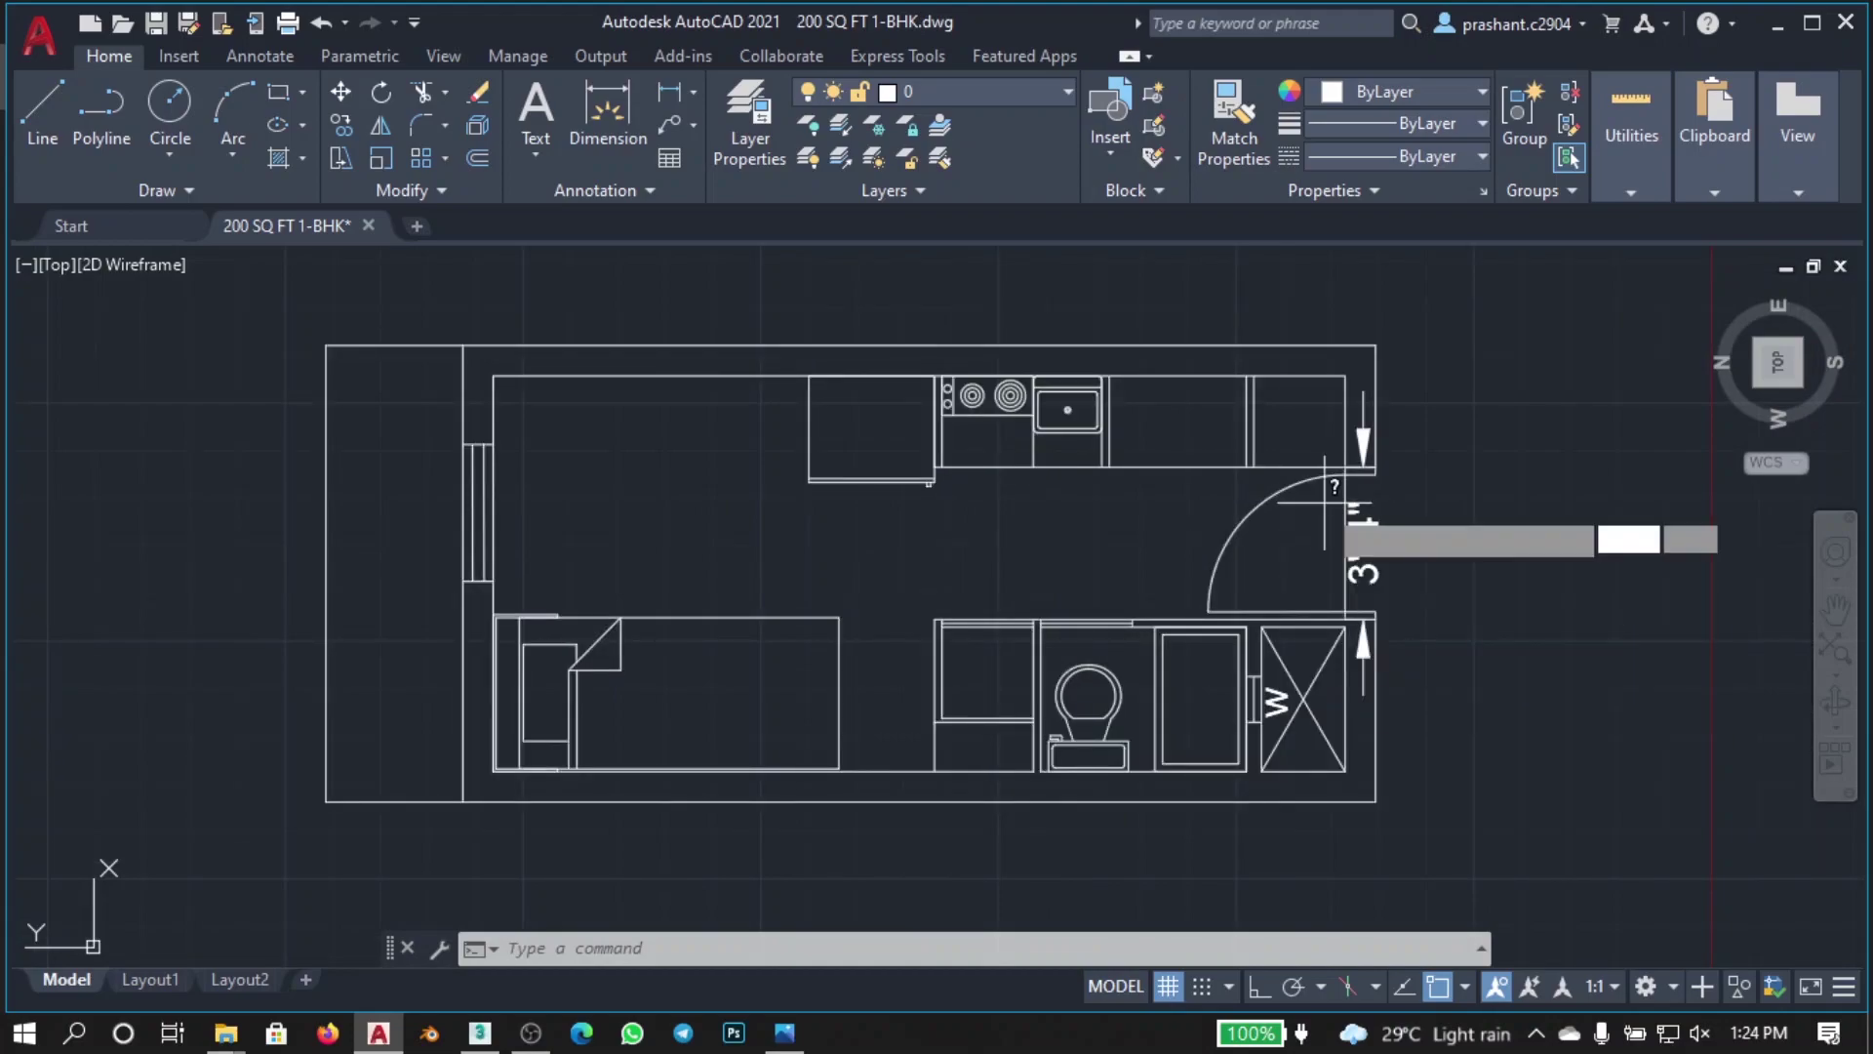
left_click(463, 345)
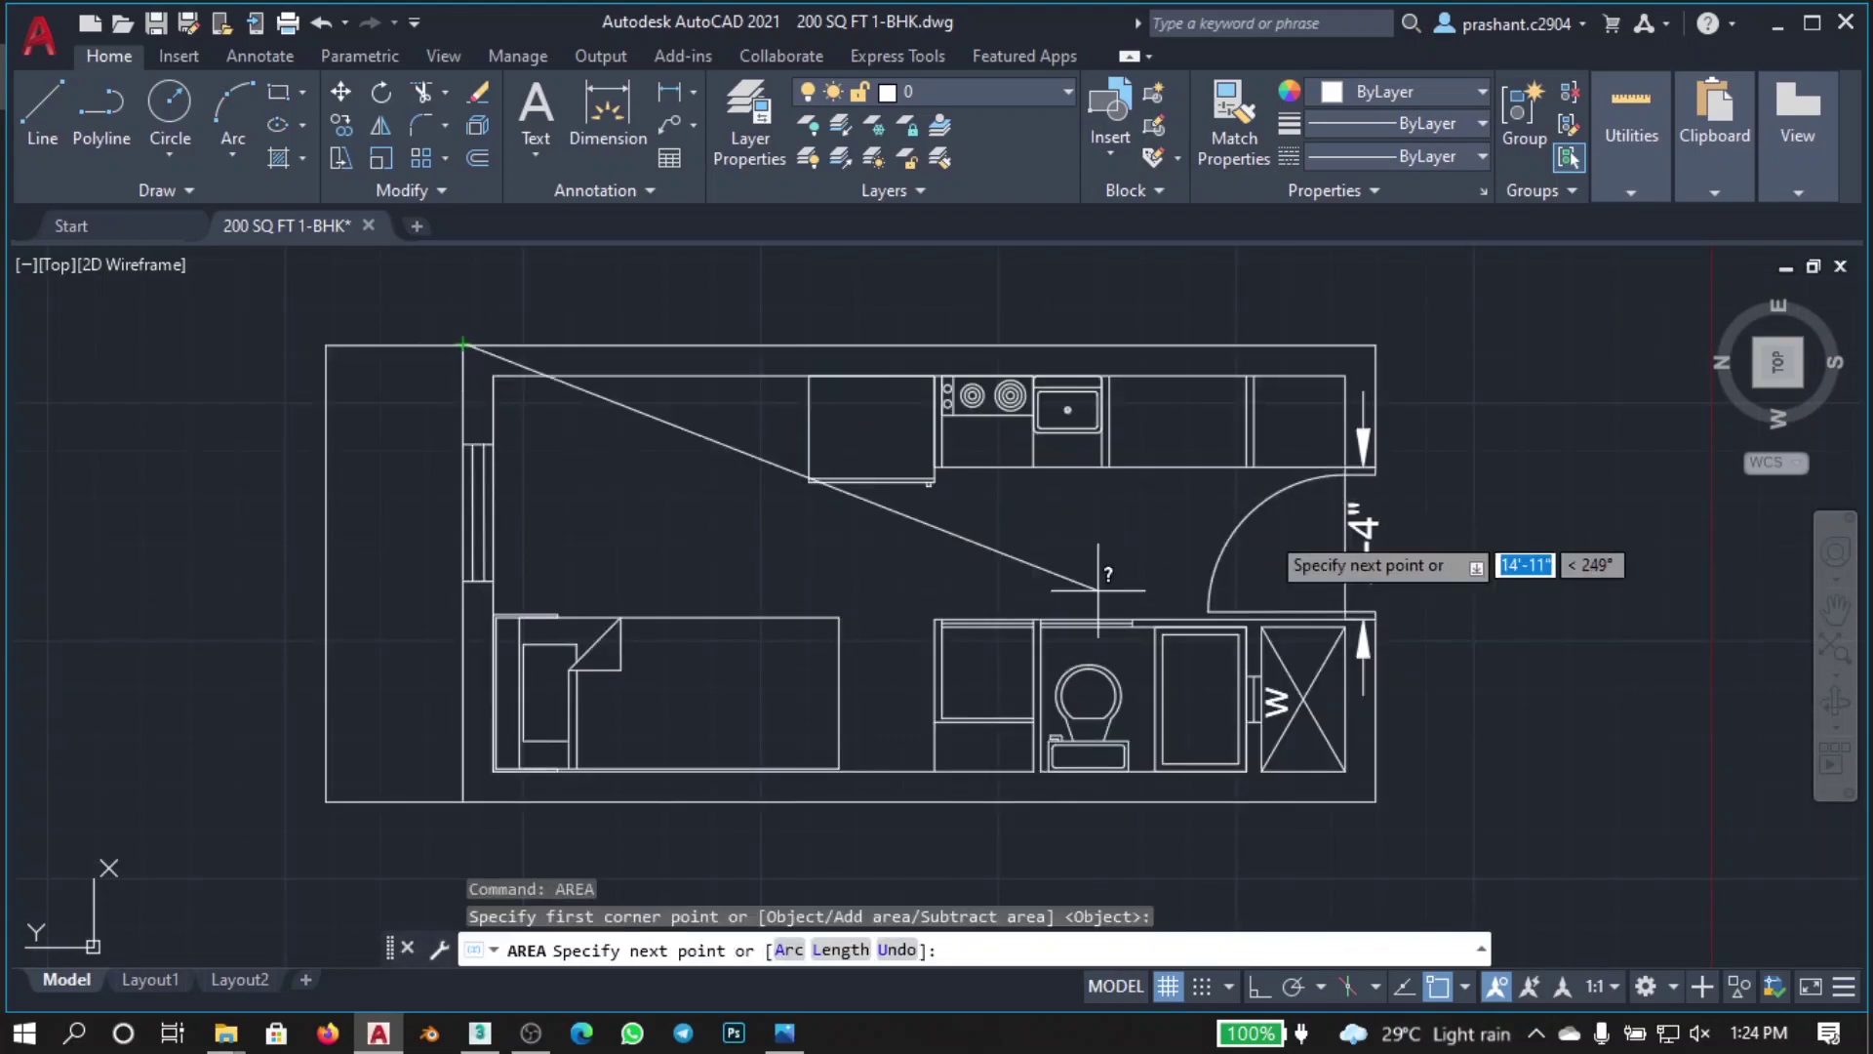
left_click(1375, 344)
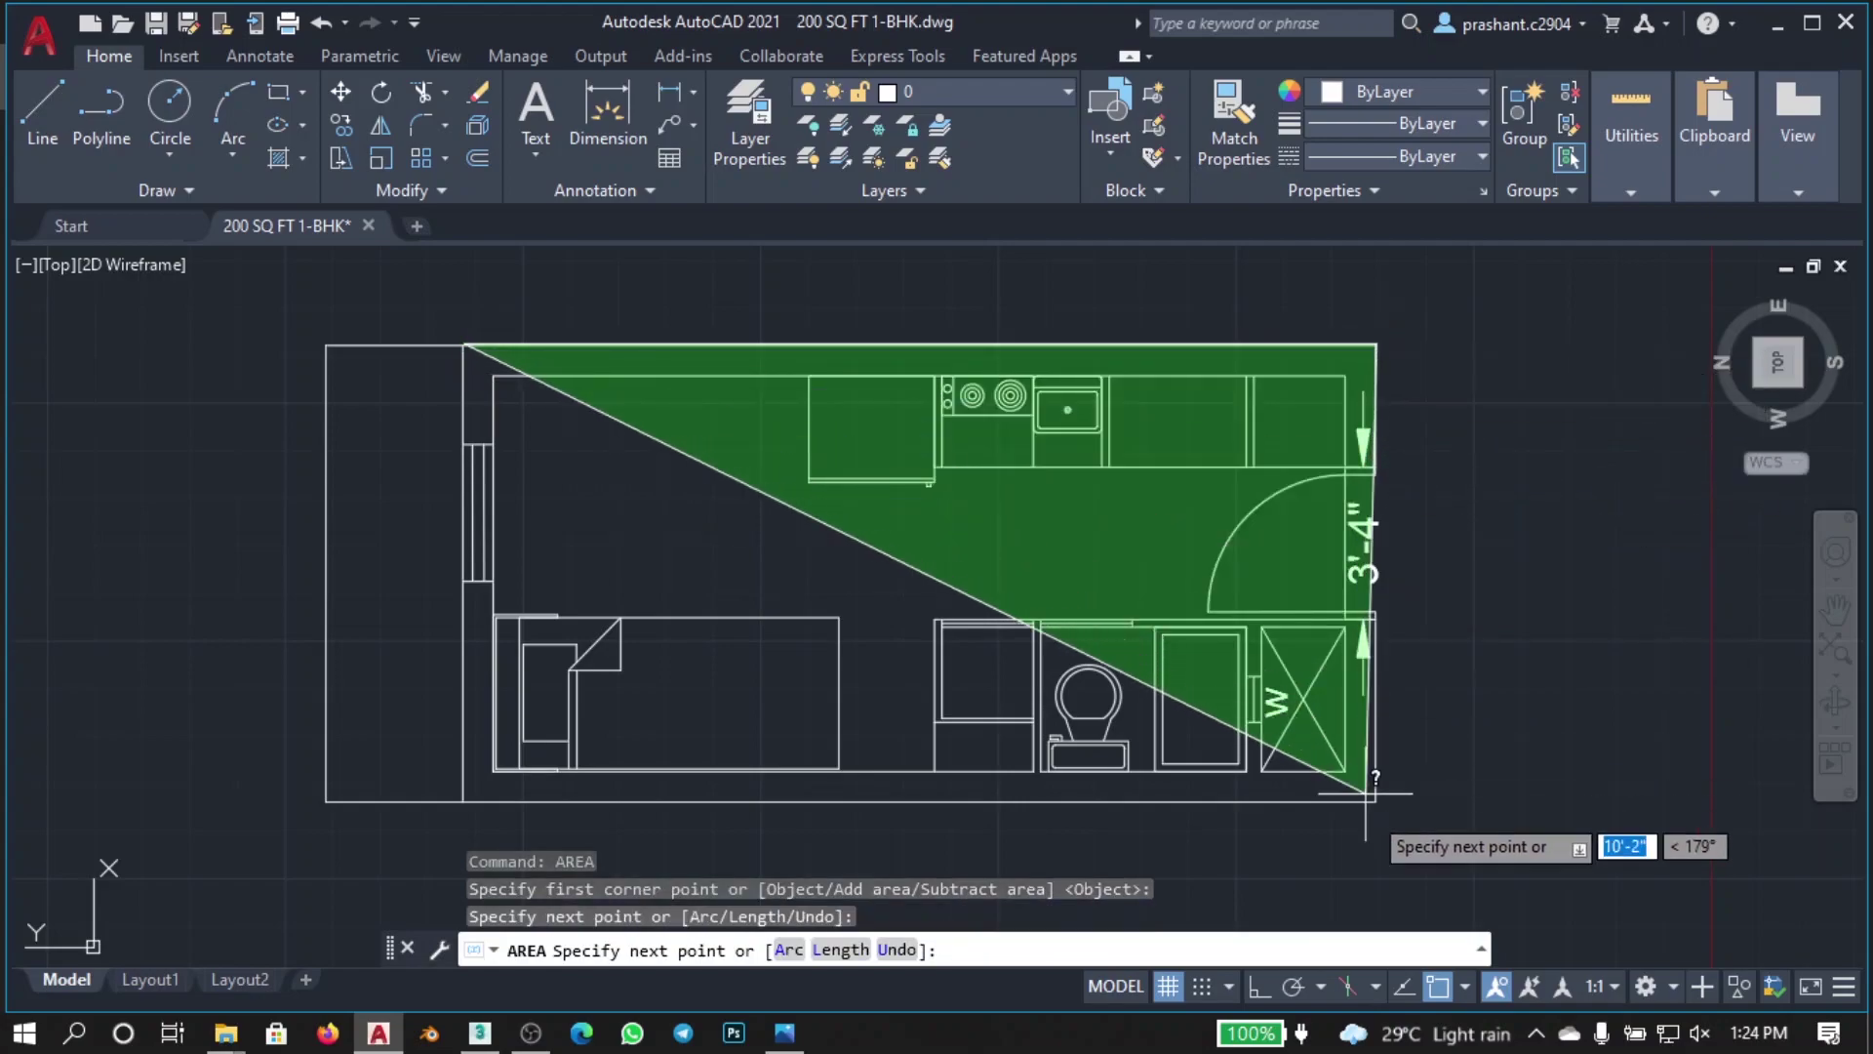
left_click(1376, 801)
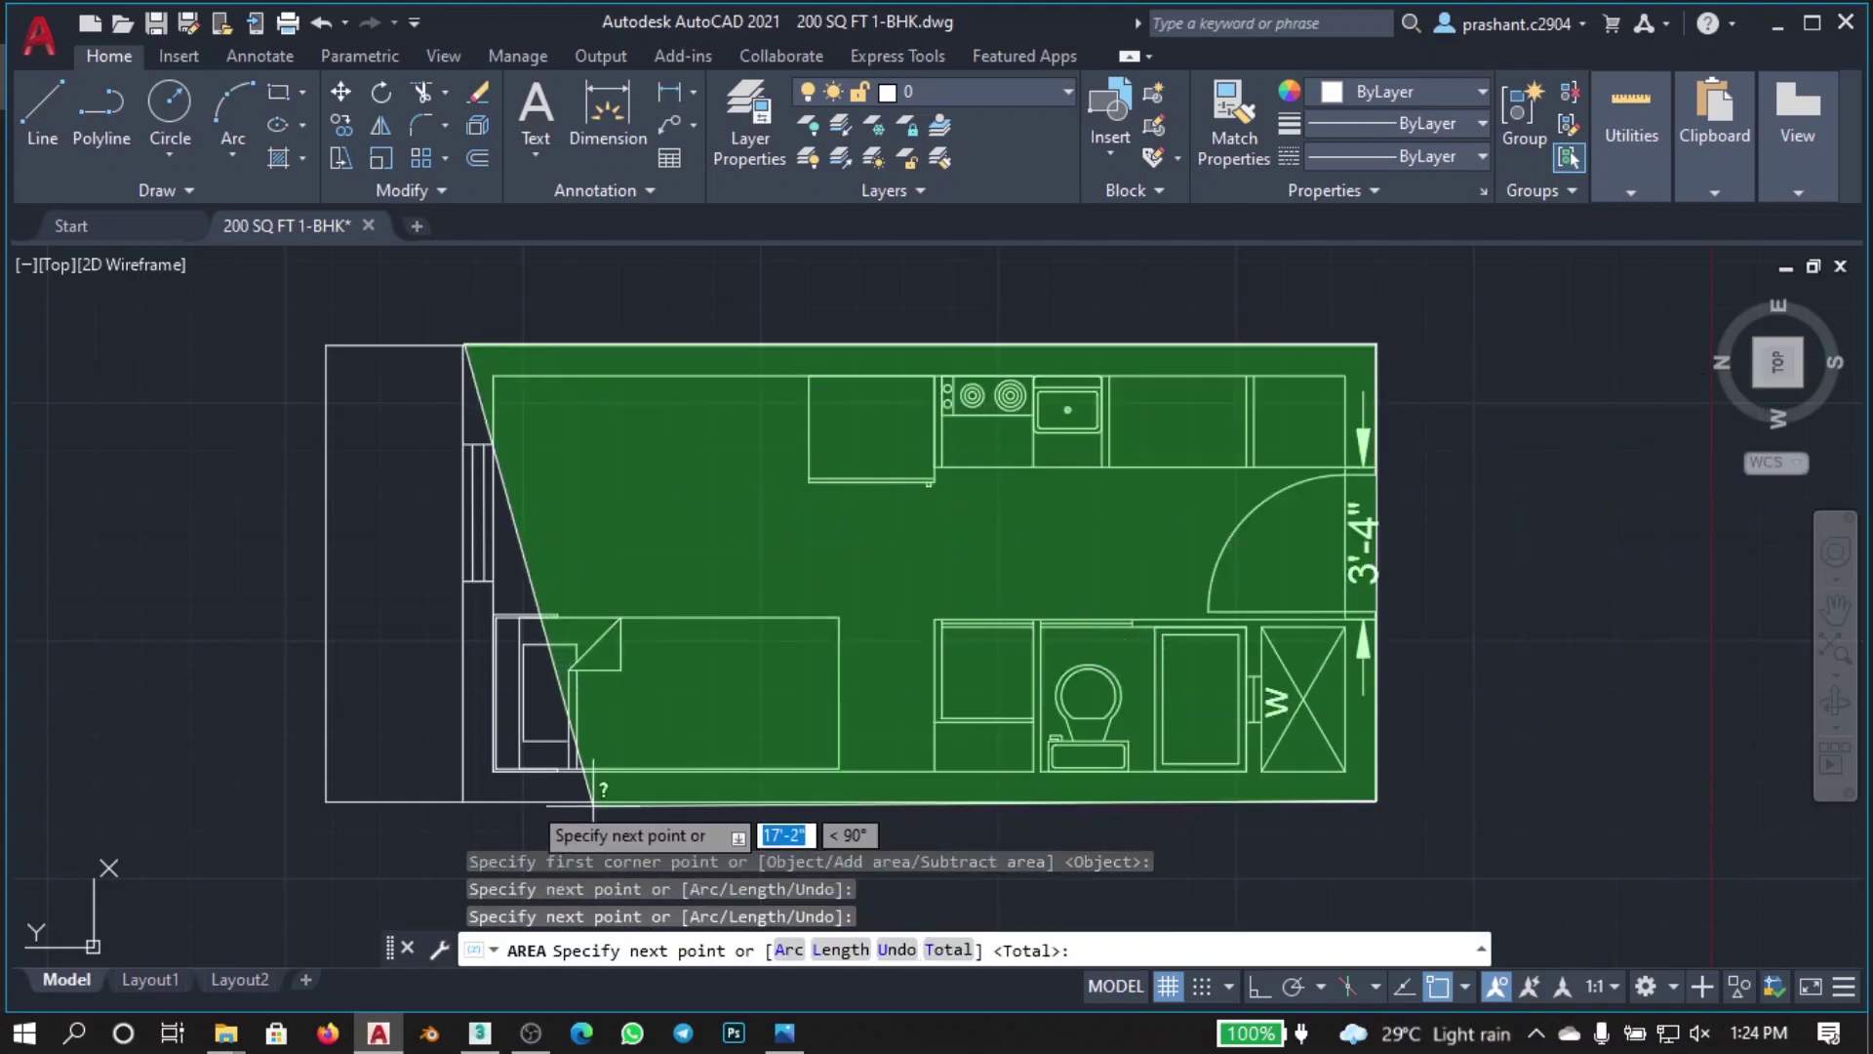
left_click(465, 801)
left_click(463, 344)
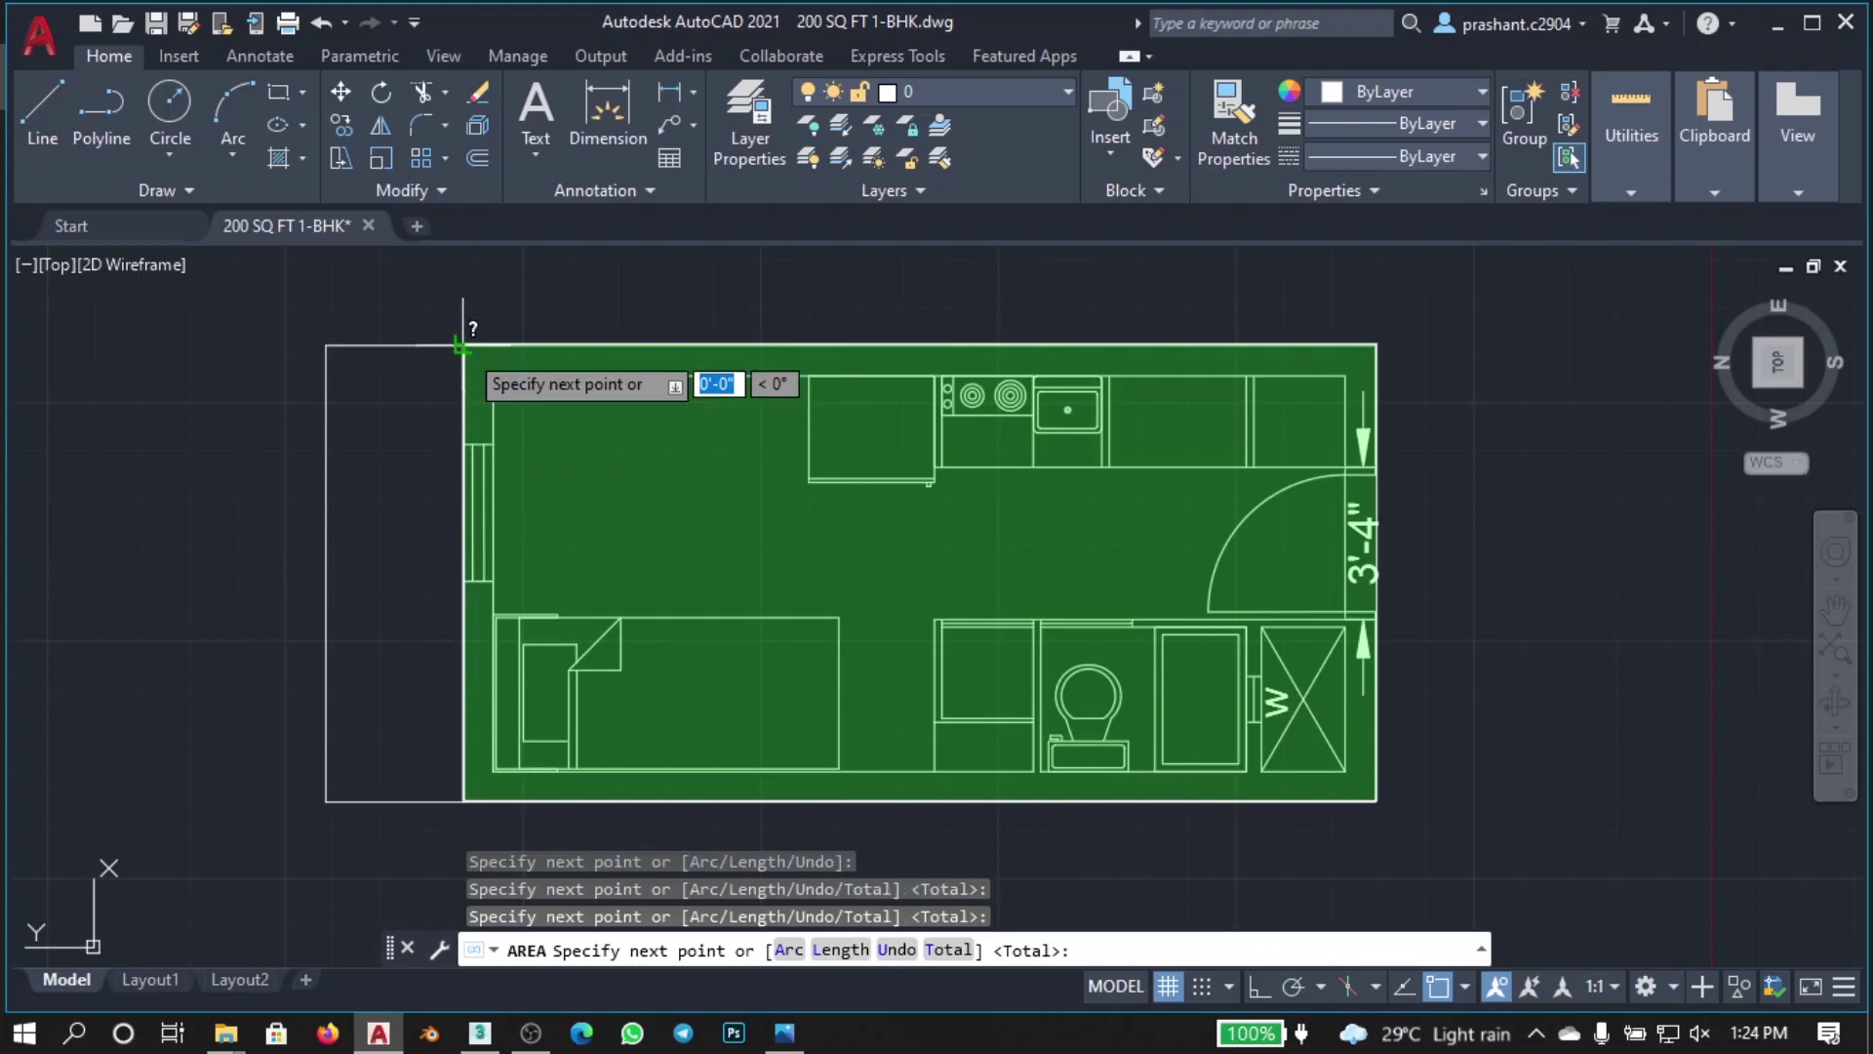
key("Return")
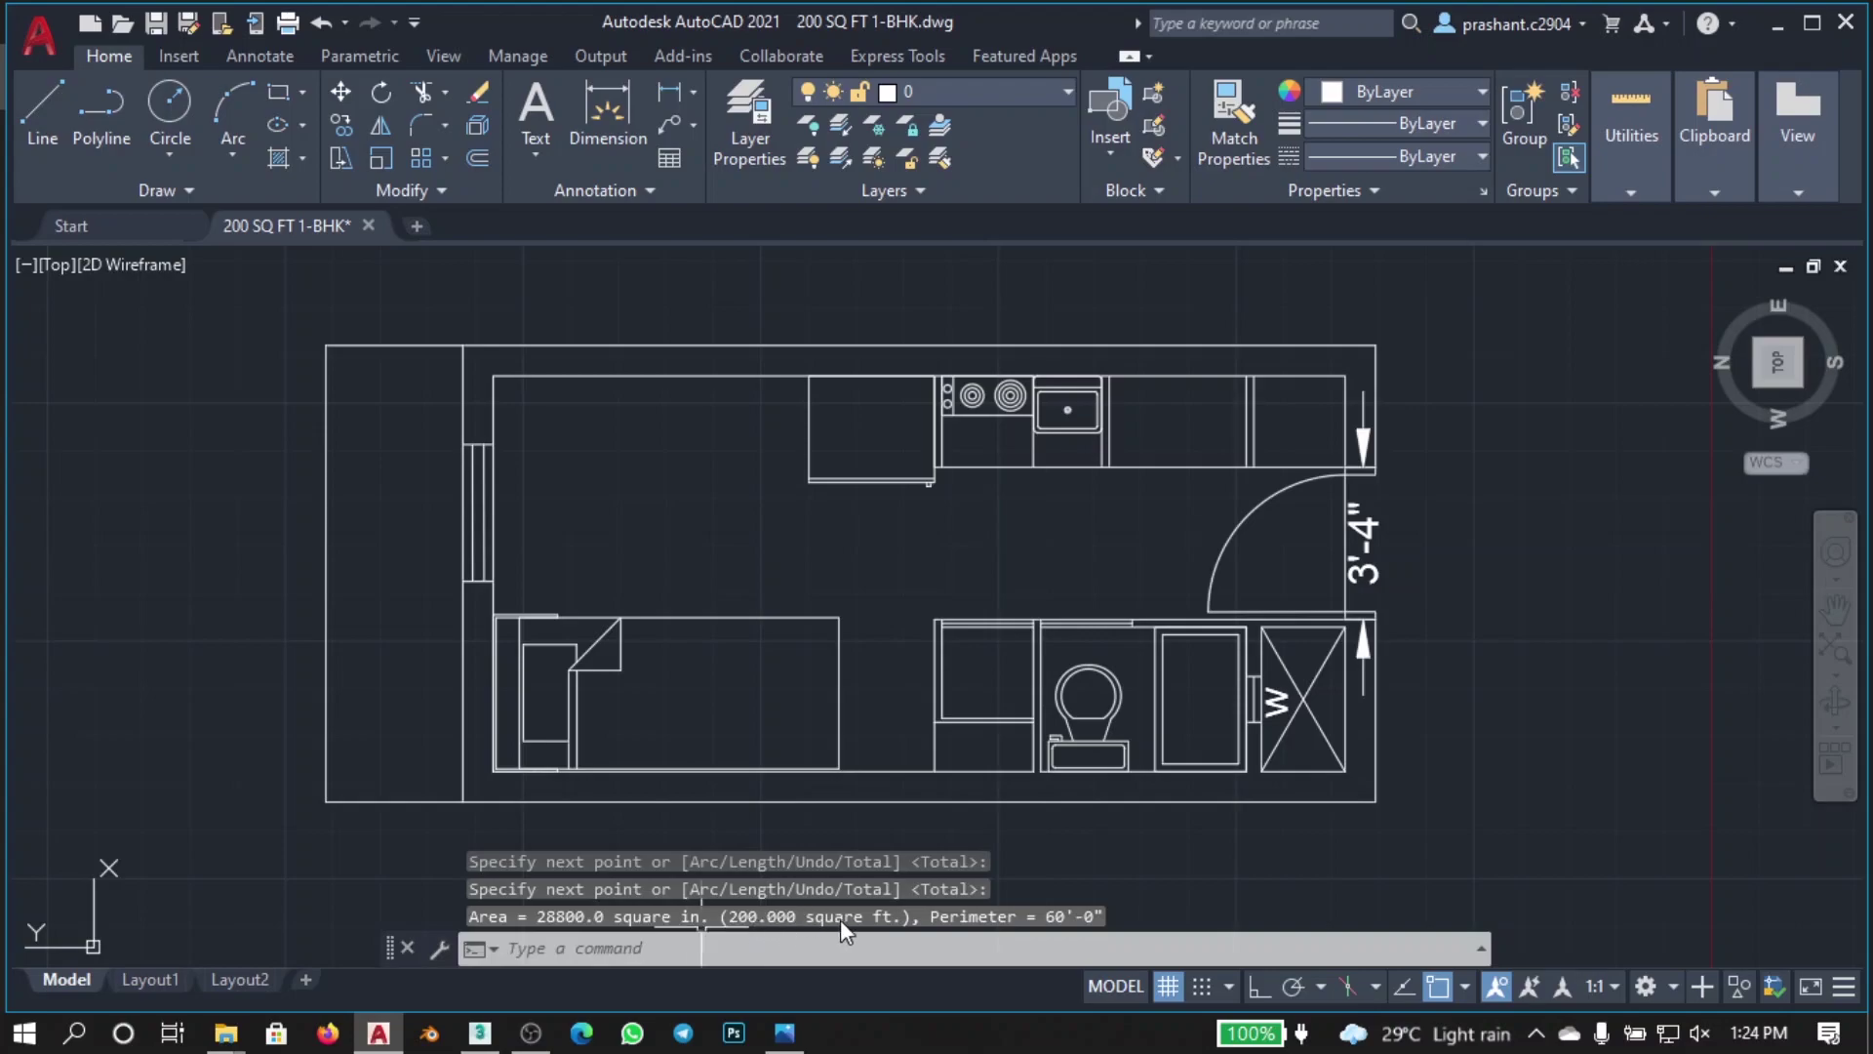
Step: Add a linear dimension for the house's overall outer width, placed outside the entrance wall
scroll(1235, 795, "down", 3)
scroll(1289, 673, "up", 4)
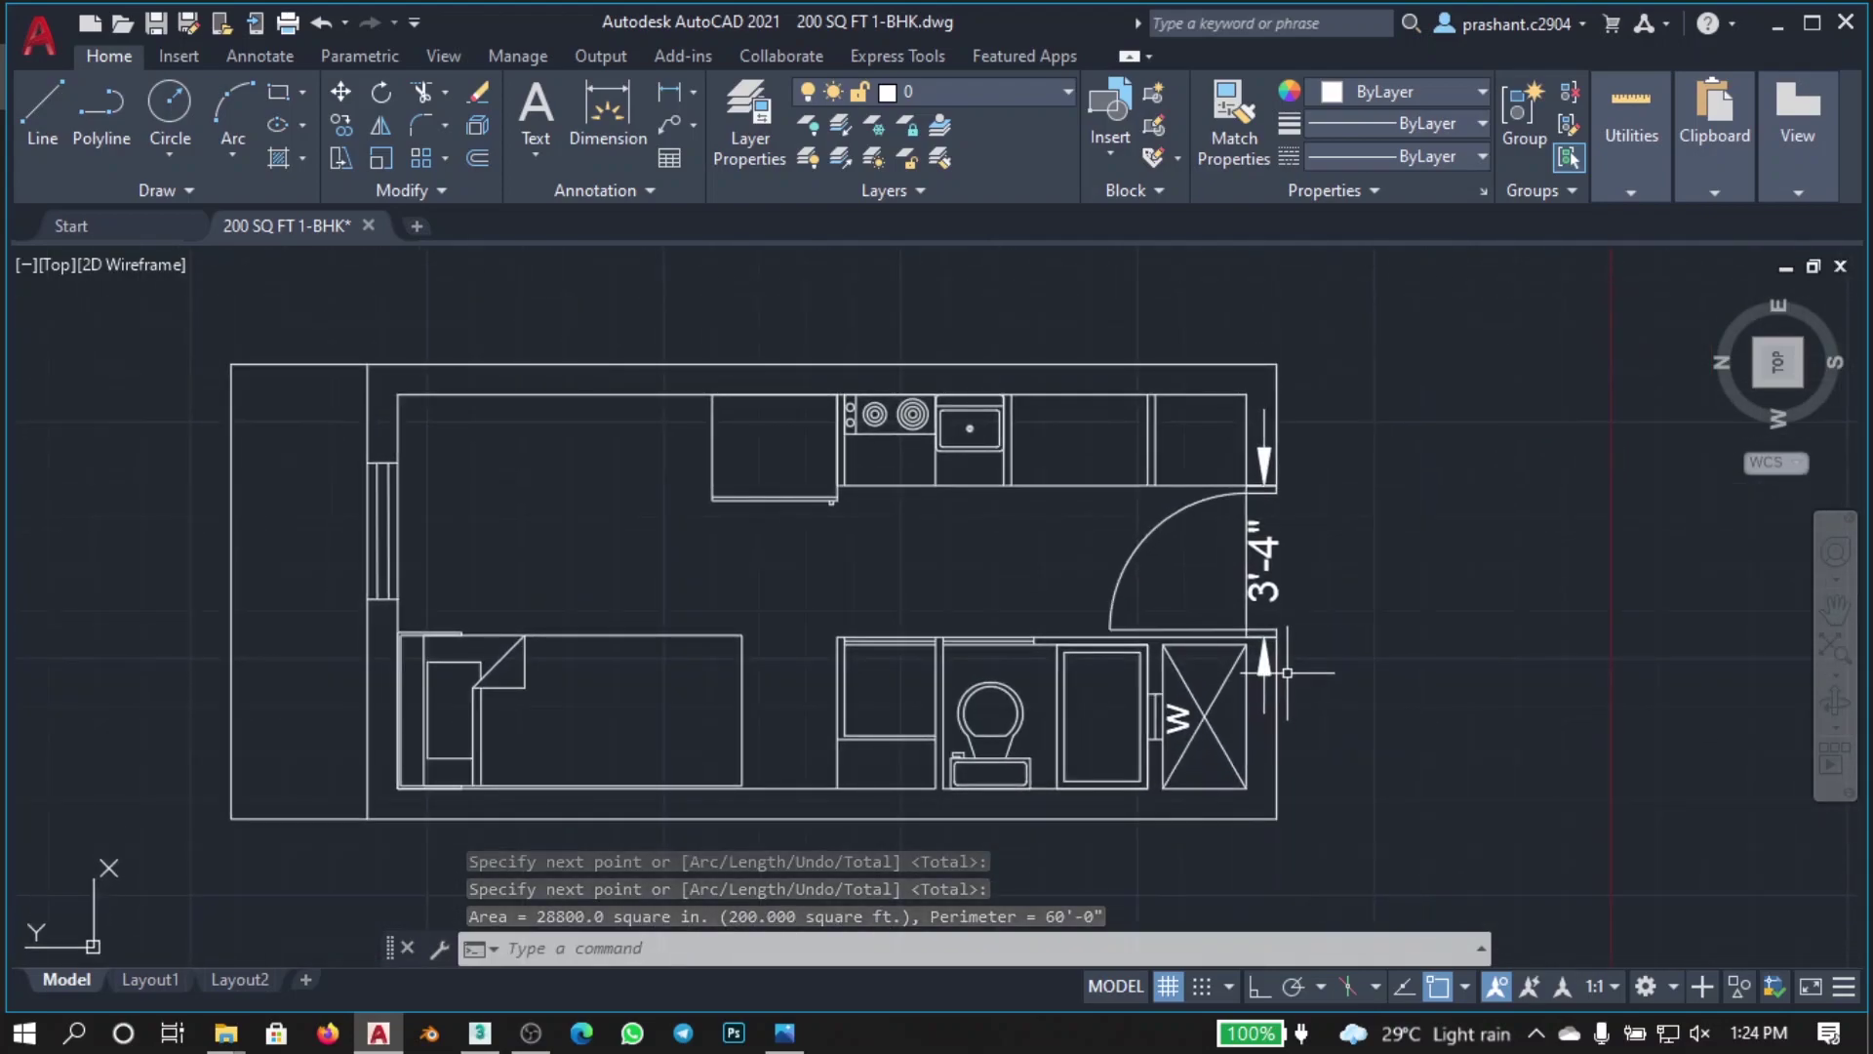
type("DI")
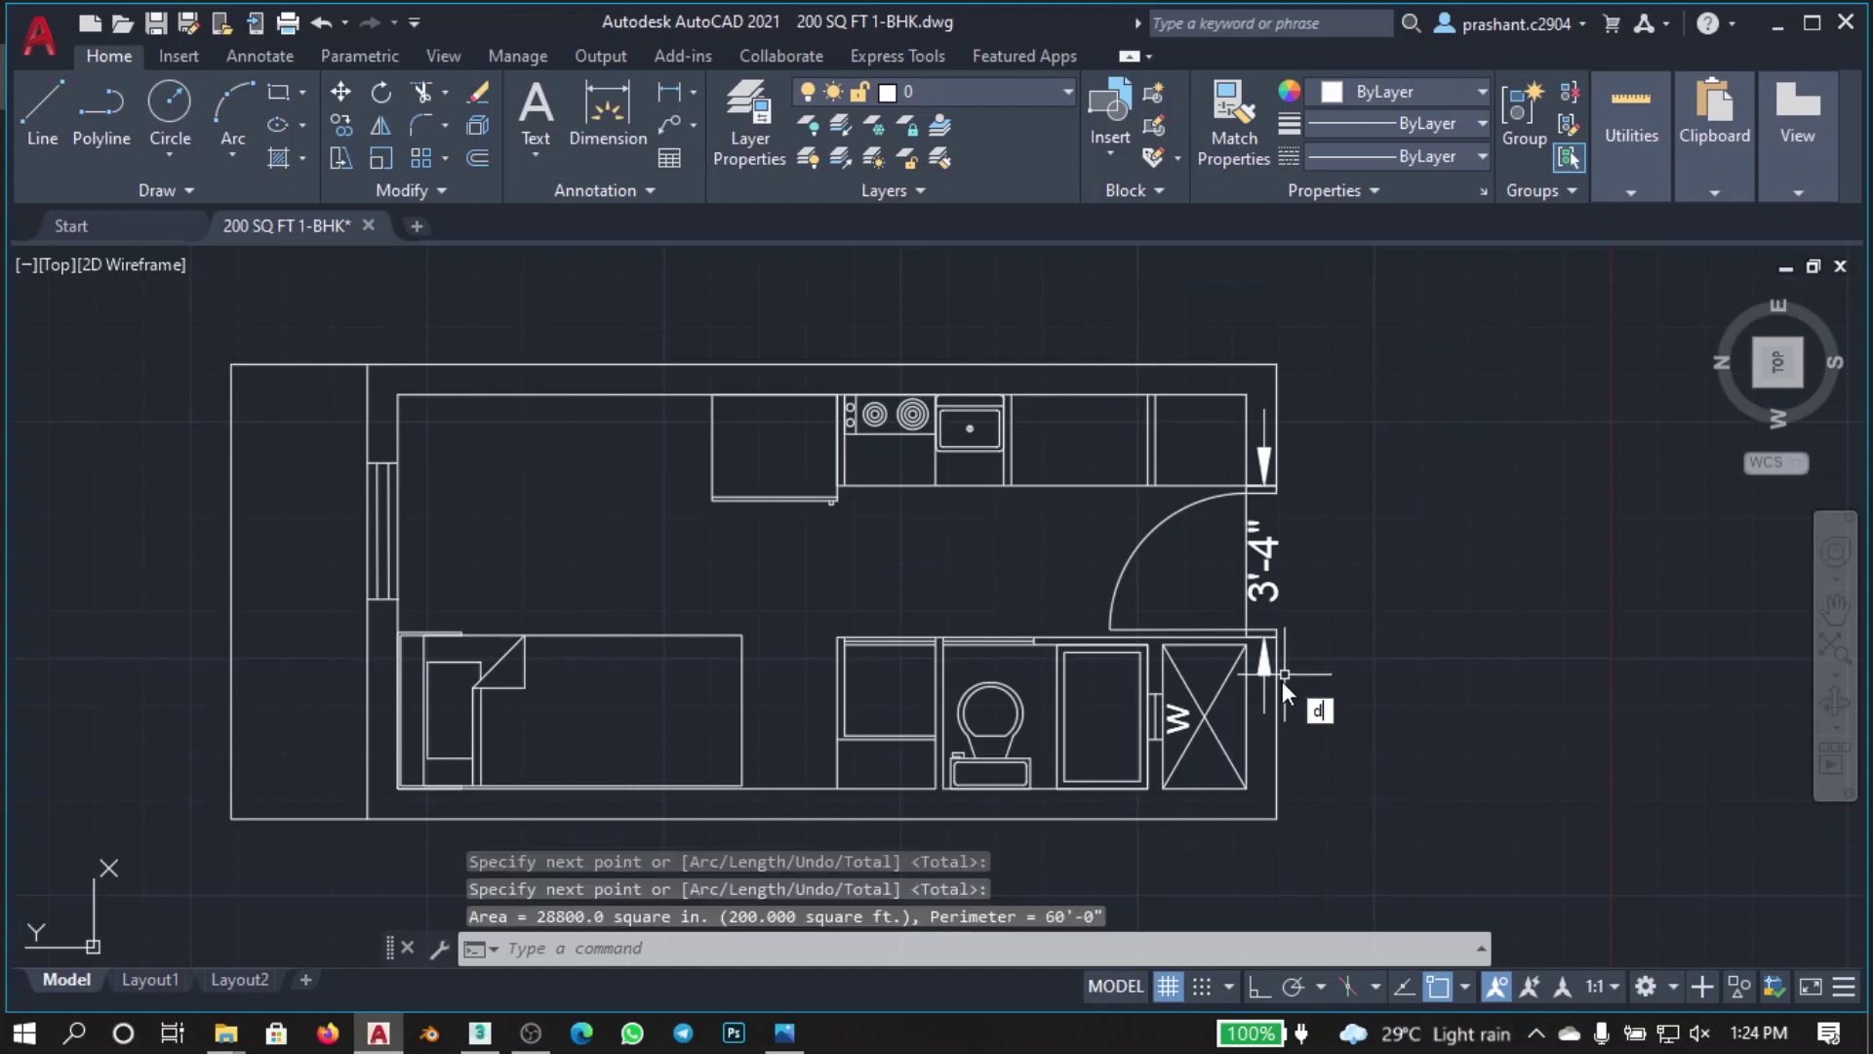
type("i")
key("Return")
left_click(1276, 818)
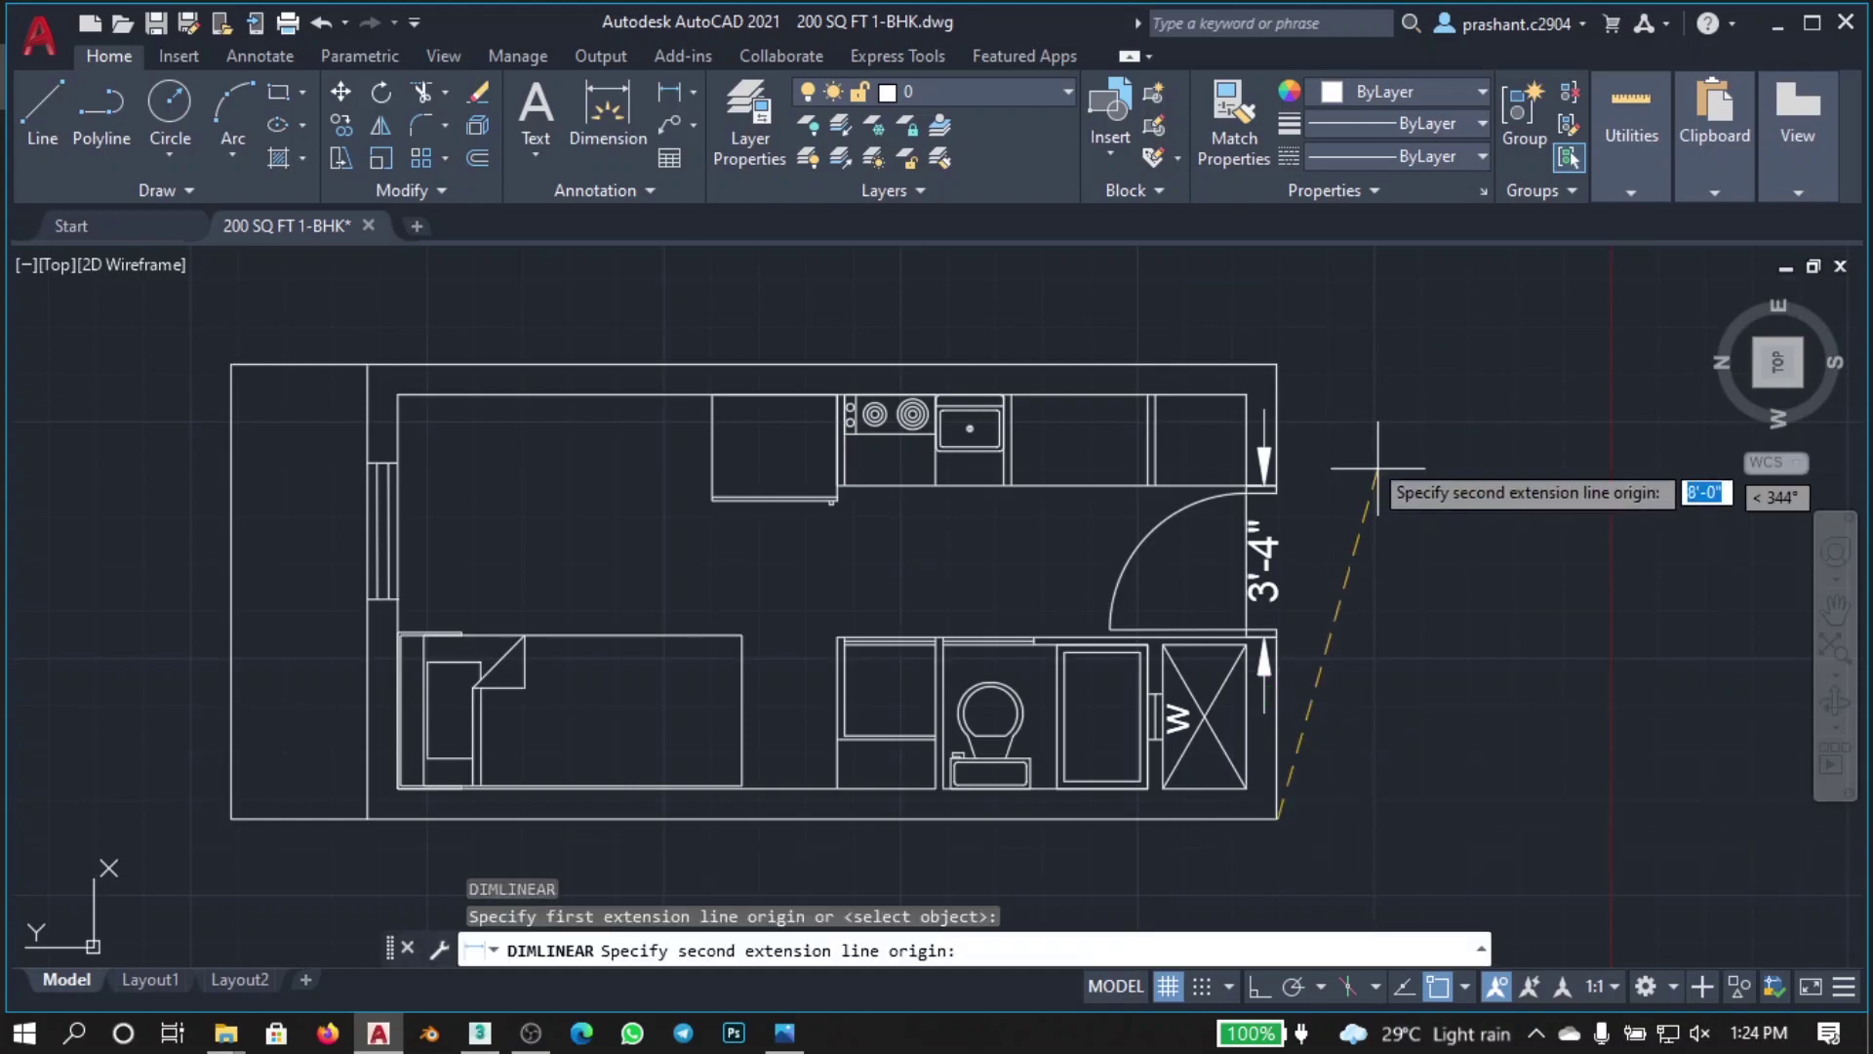
left_click(1277, 363)
left_click(1405, 468)
Step: Add a linear dimension for the house's overall outer length, placed outside the kitchen-side wall
key("Return")
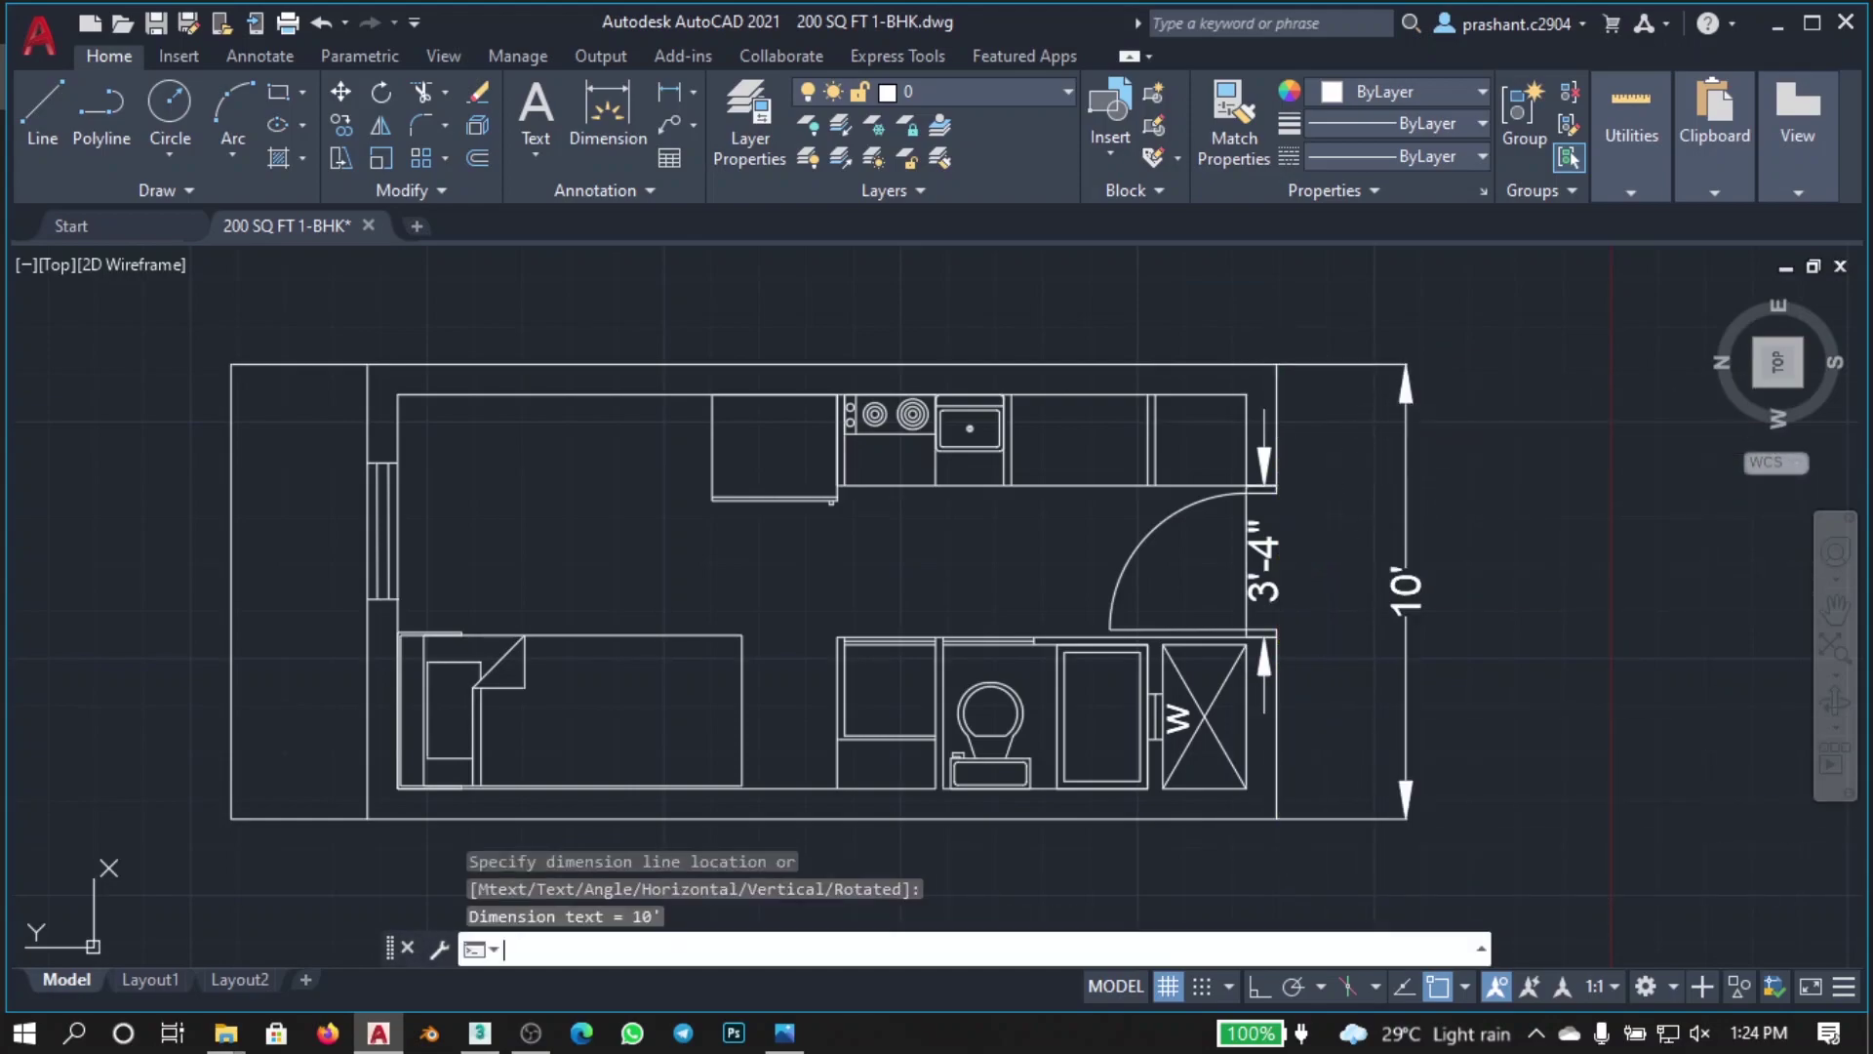
left_click(368, 364)
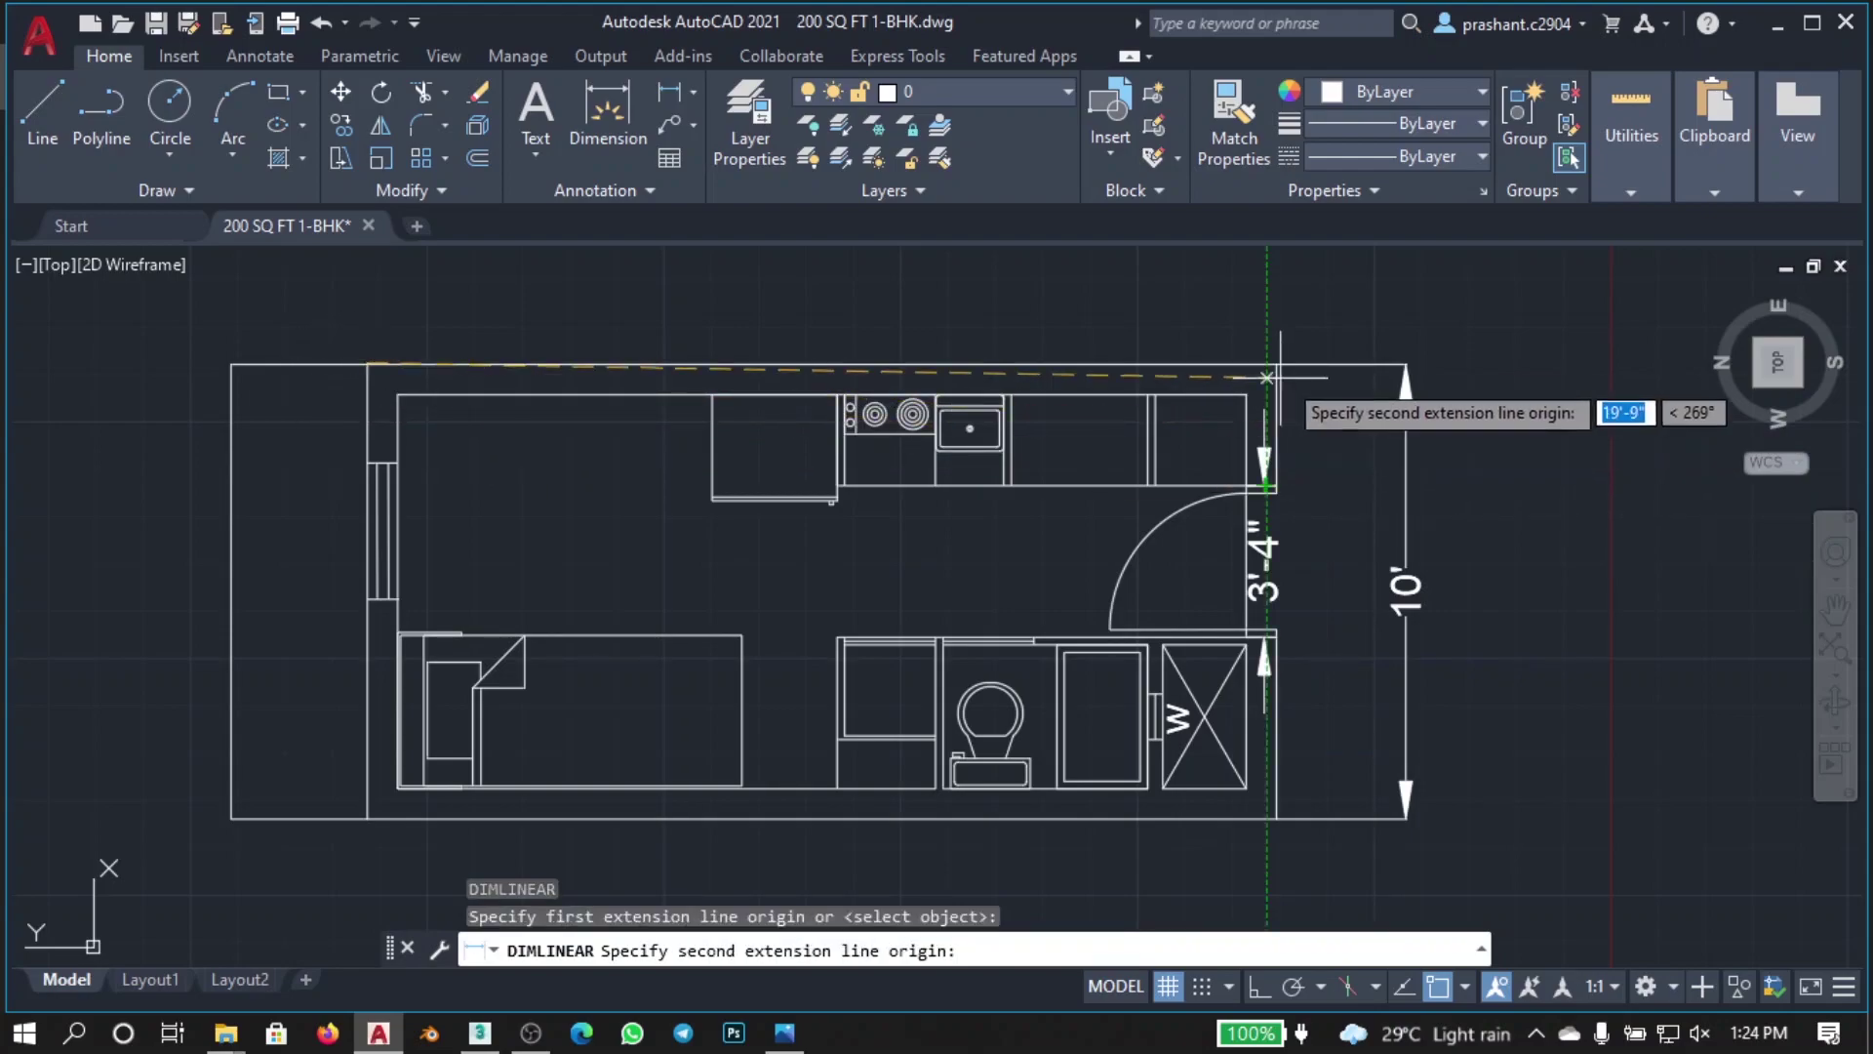
left_click(1276, 363)
left_click(824, 255)
scroll(878, 293, "down", 5)
scroll(892, 381, "up", 3)
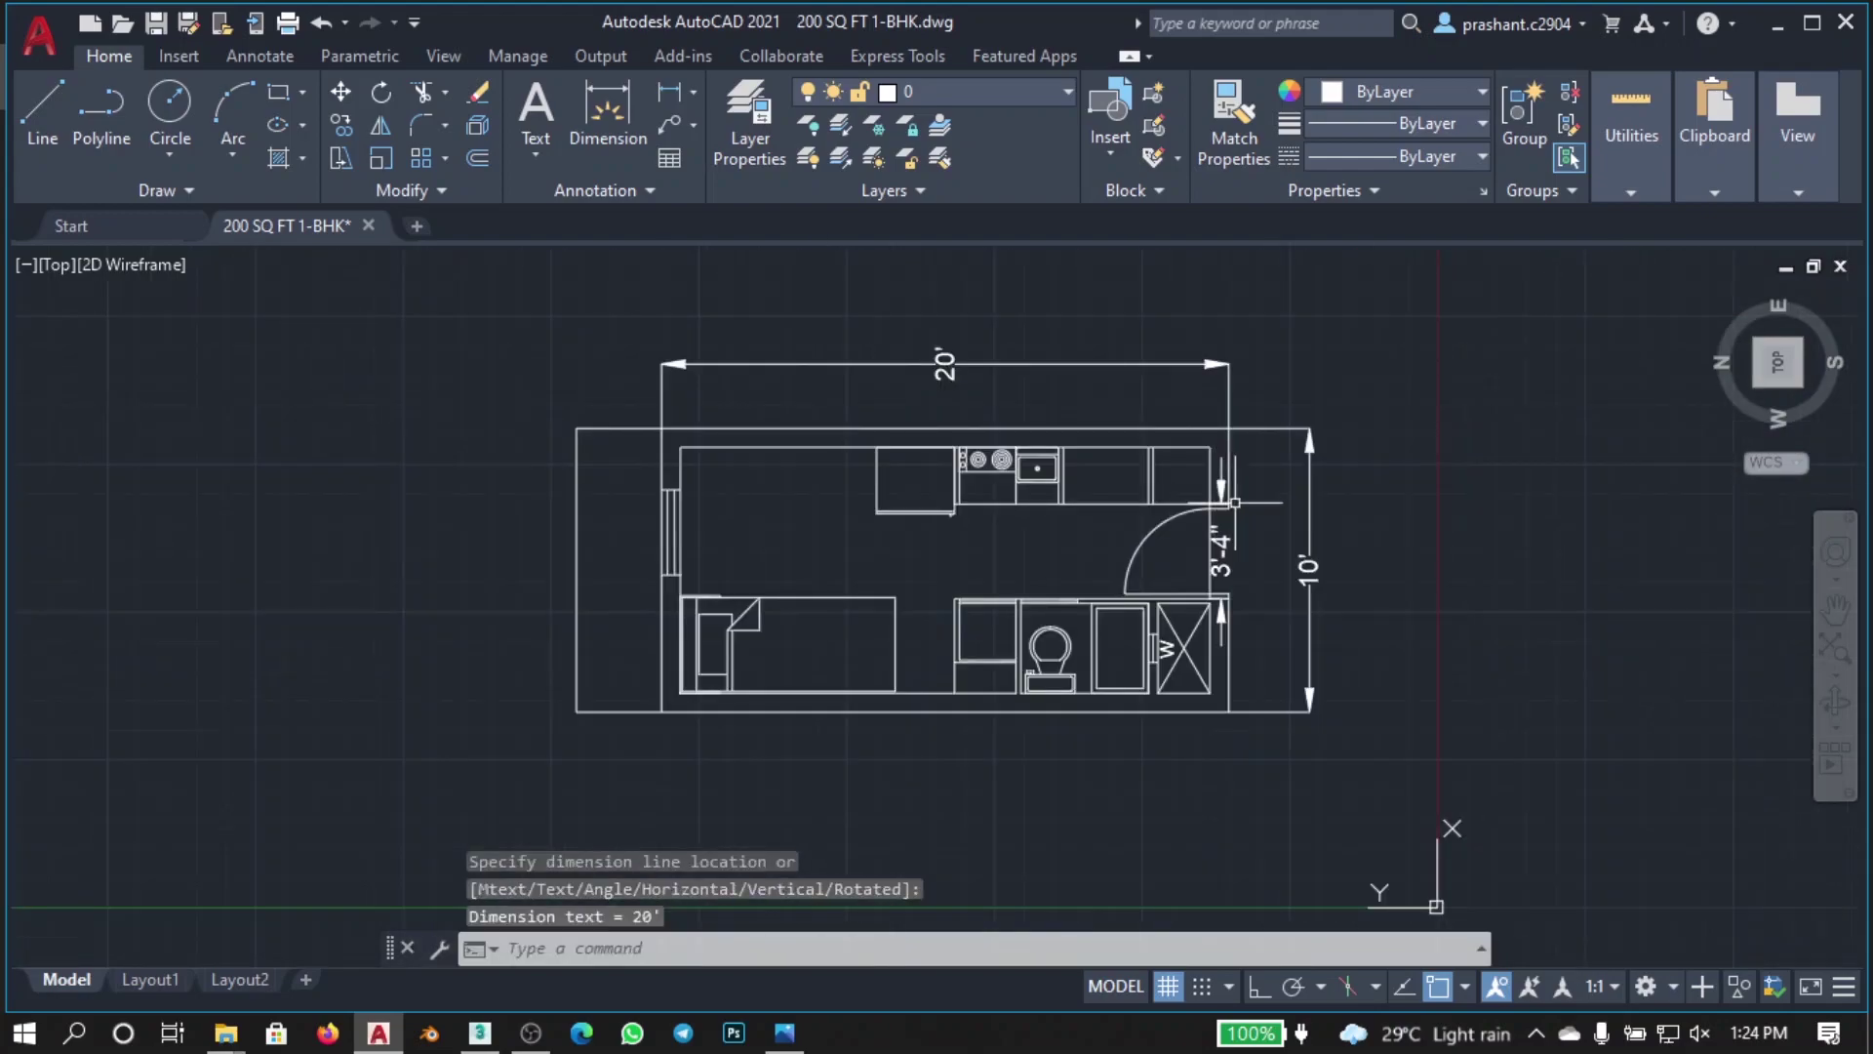
Step: Examine the floor plan's entrance door, the shaft marked with a cross, the bathroom and the compartment beside the toilet
scroll(892, 381, "up", 4)
scroll(1002, 448, "down", 2)
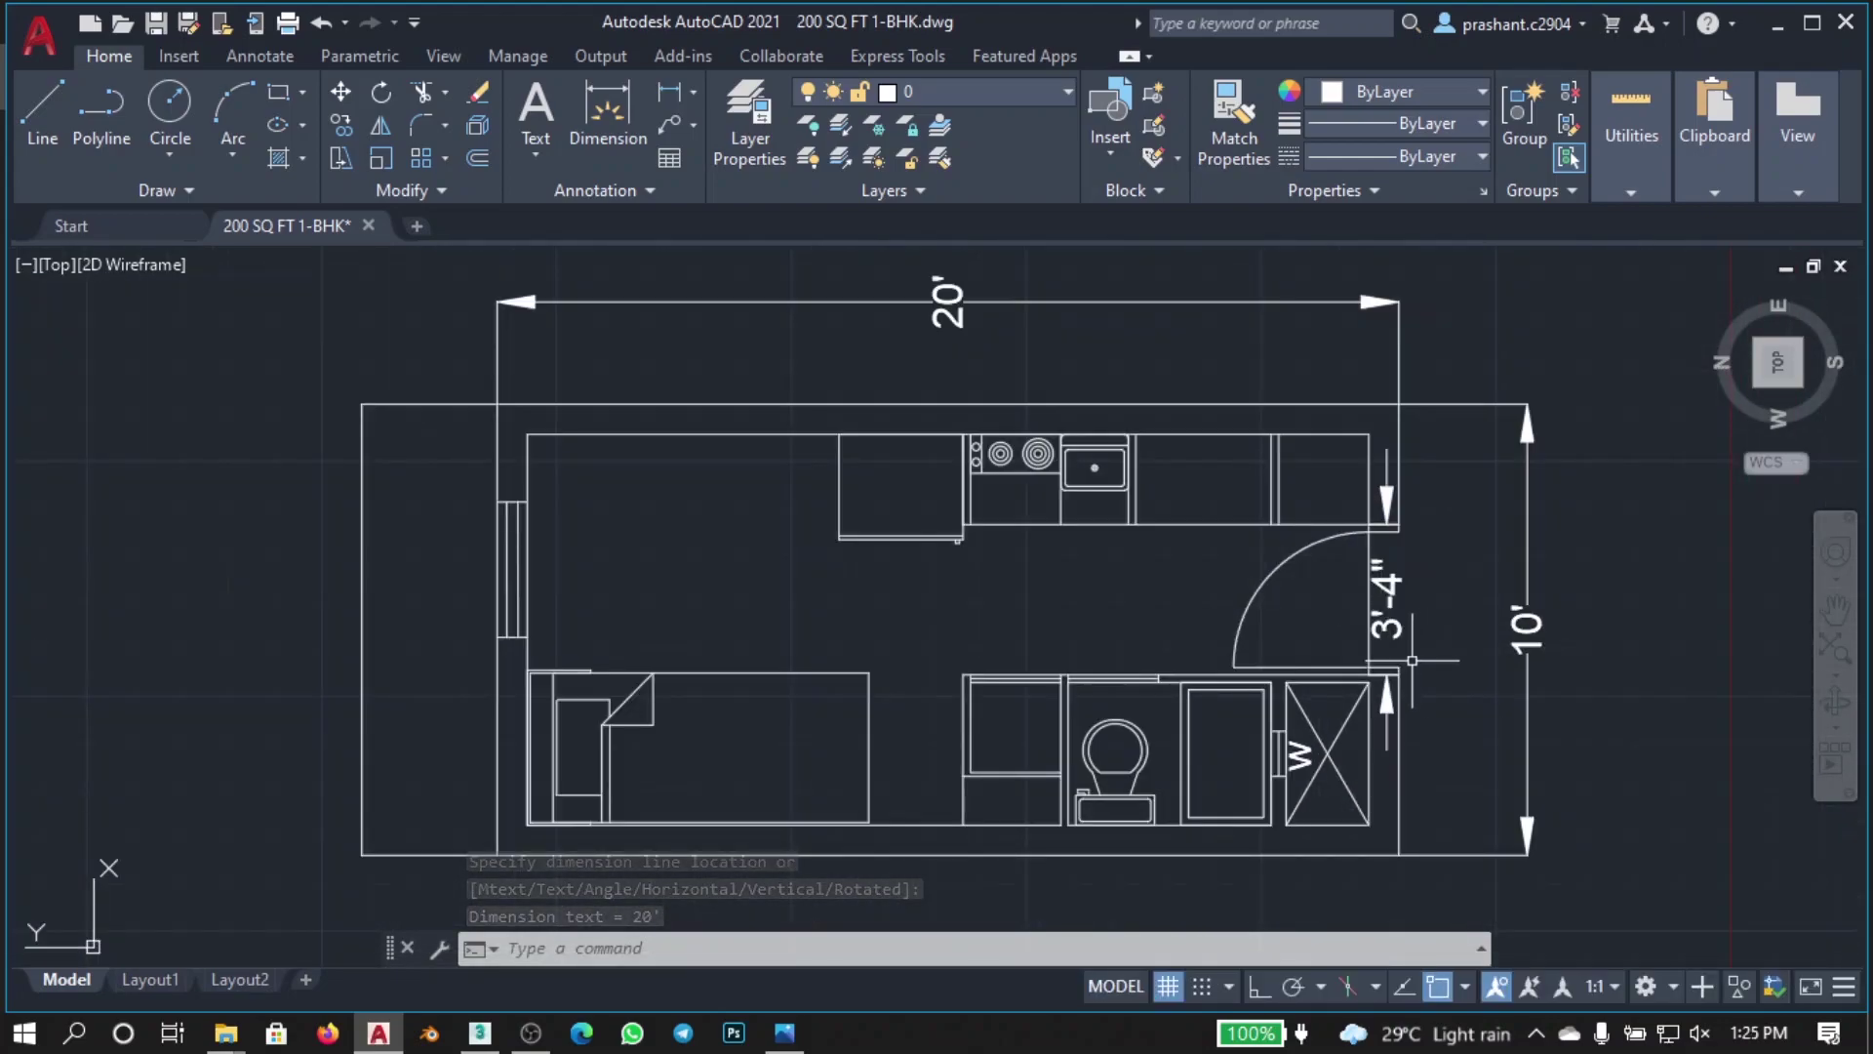
scroll(1412, 664, "up", 2)
scroll(1230, 617, "down", 2)
scroll(1310, 636, "up", 1)
scroll(1308, 639, "down", 1)
scroll(1357, 652, "up", 1)
scroll(1356, 654, "down", 1)
scroll(1371, 617, "up", 1)
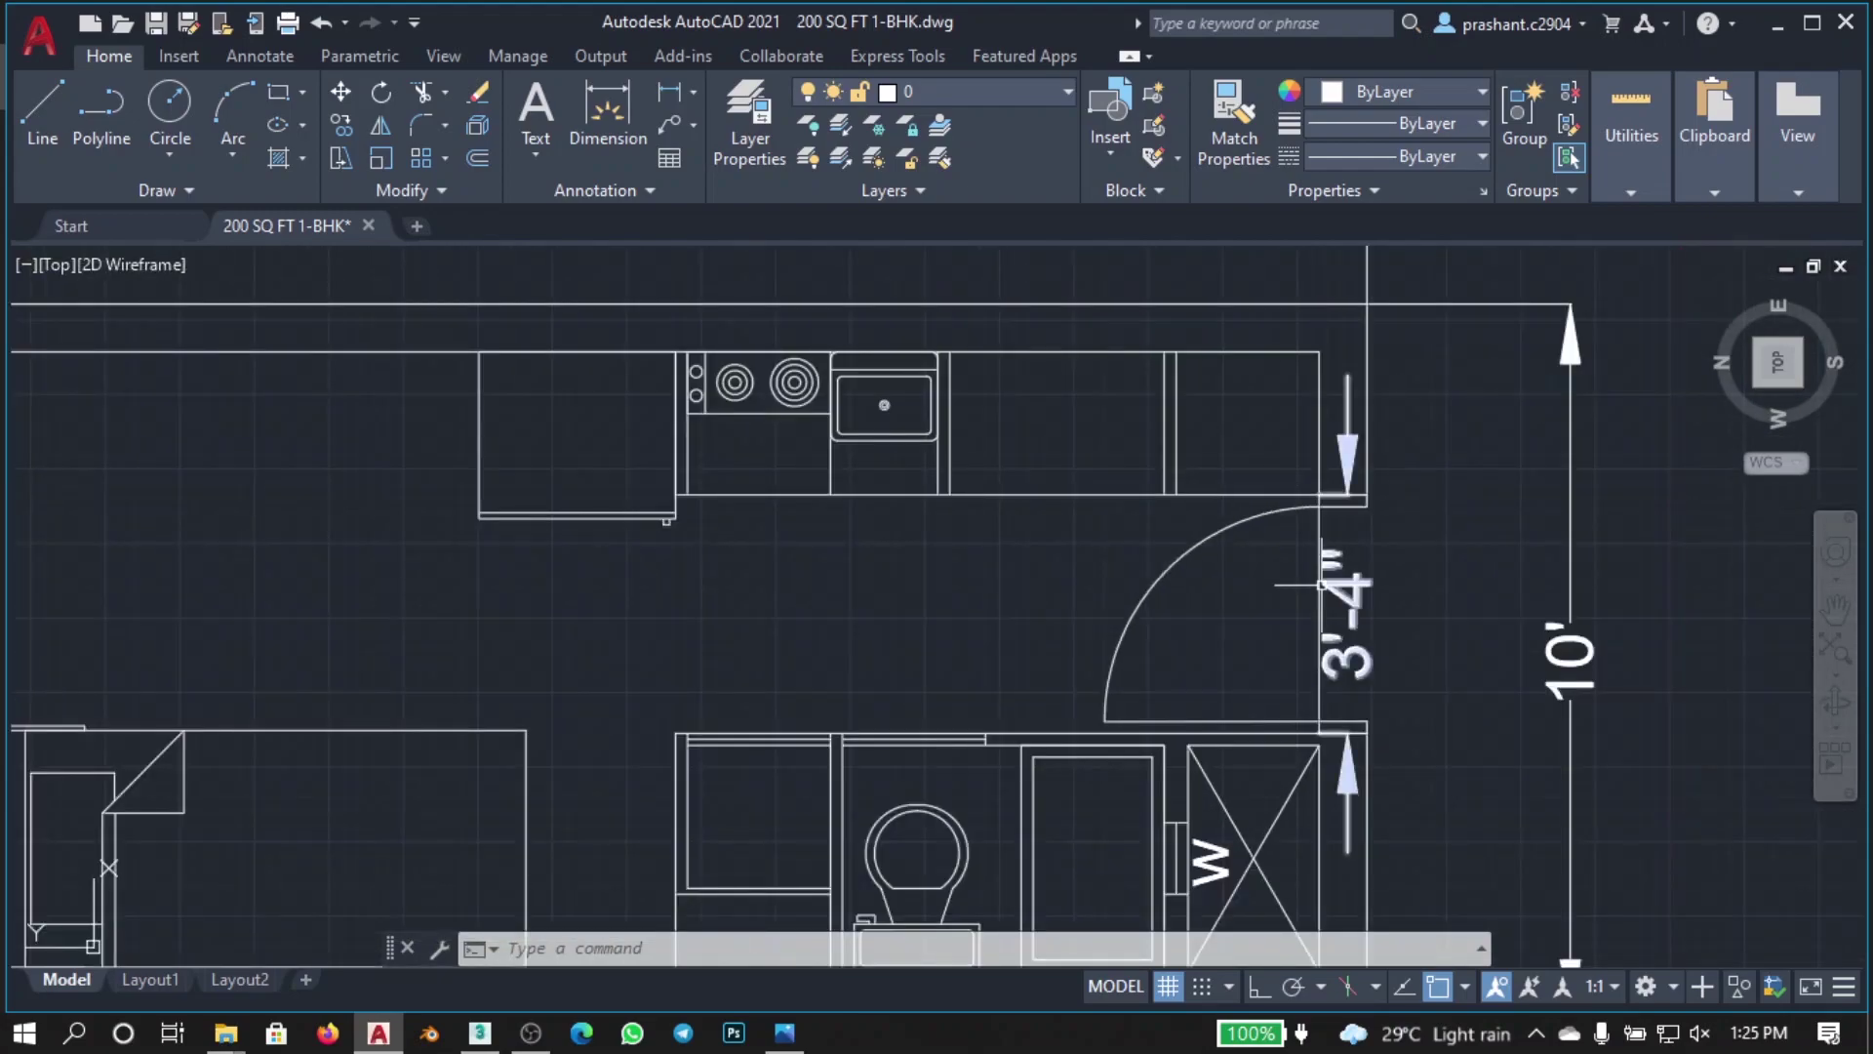
scroll(1362, 719, "down", 1)
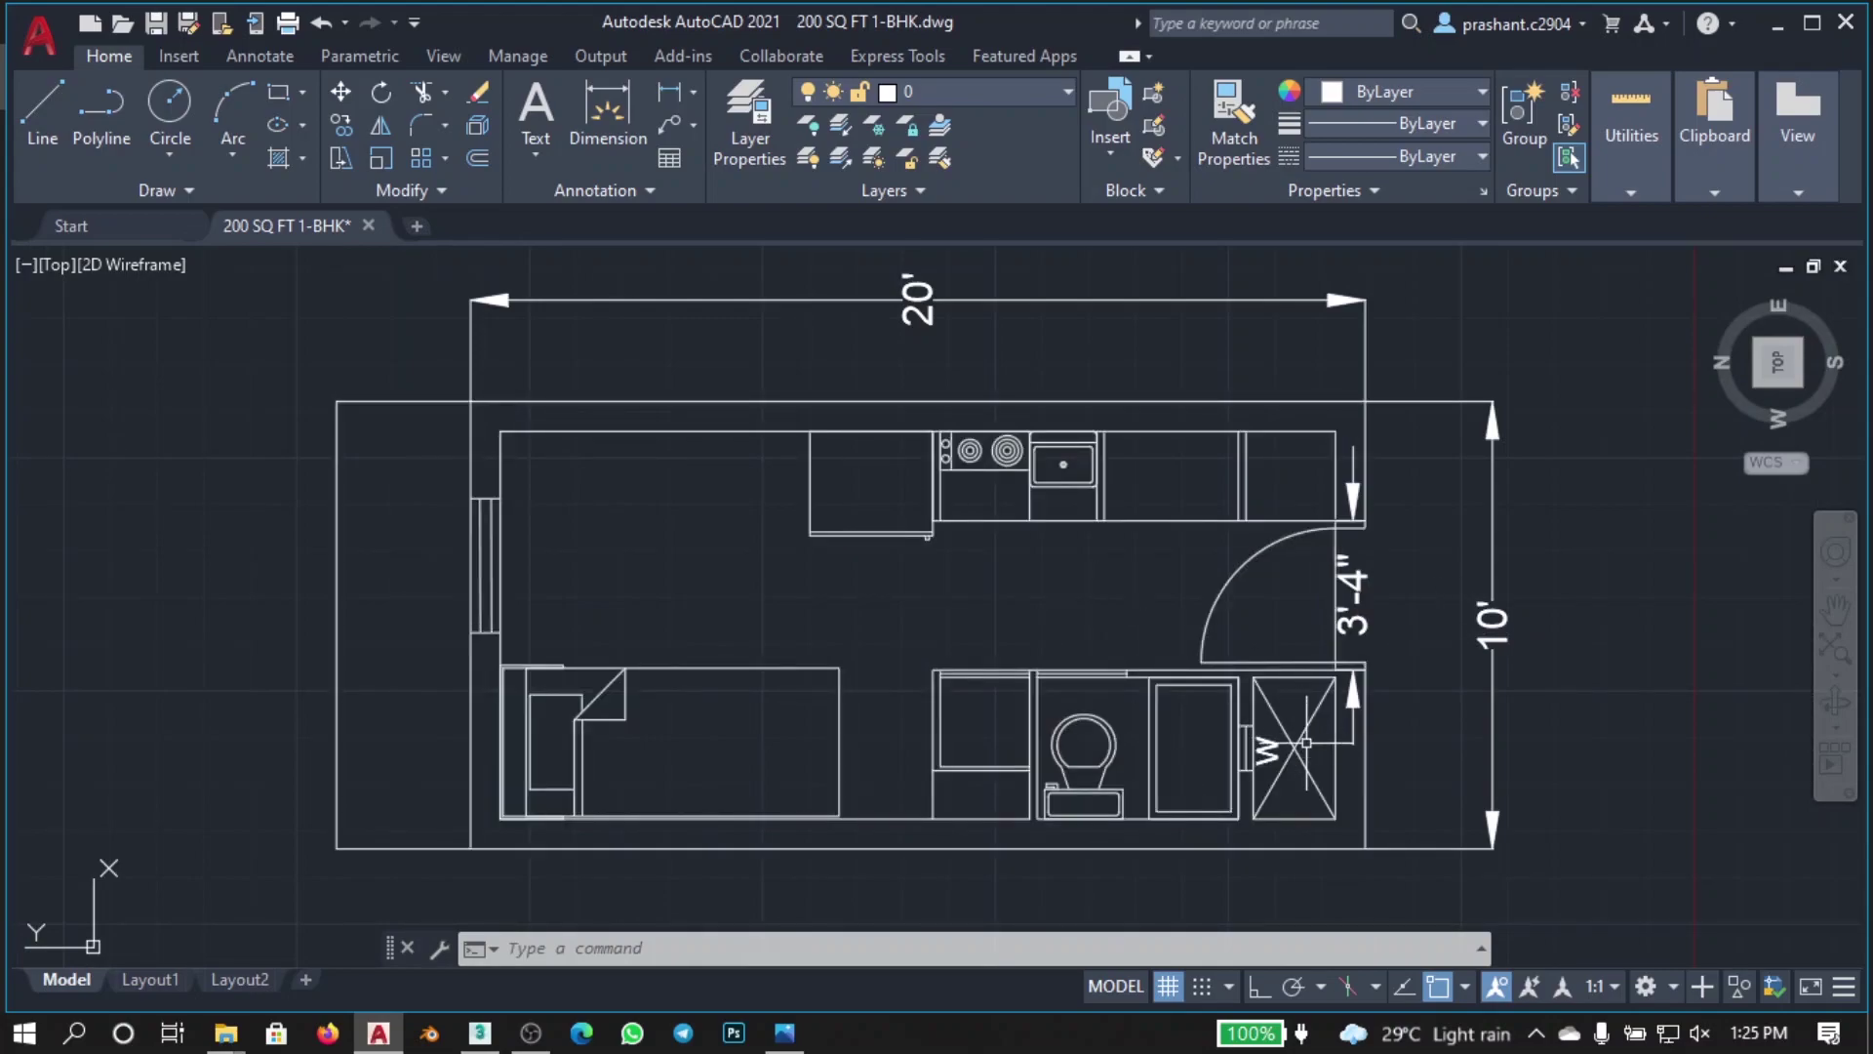
scroll(1306, 733, "up", 2)
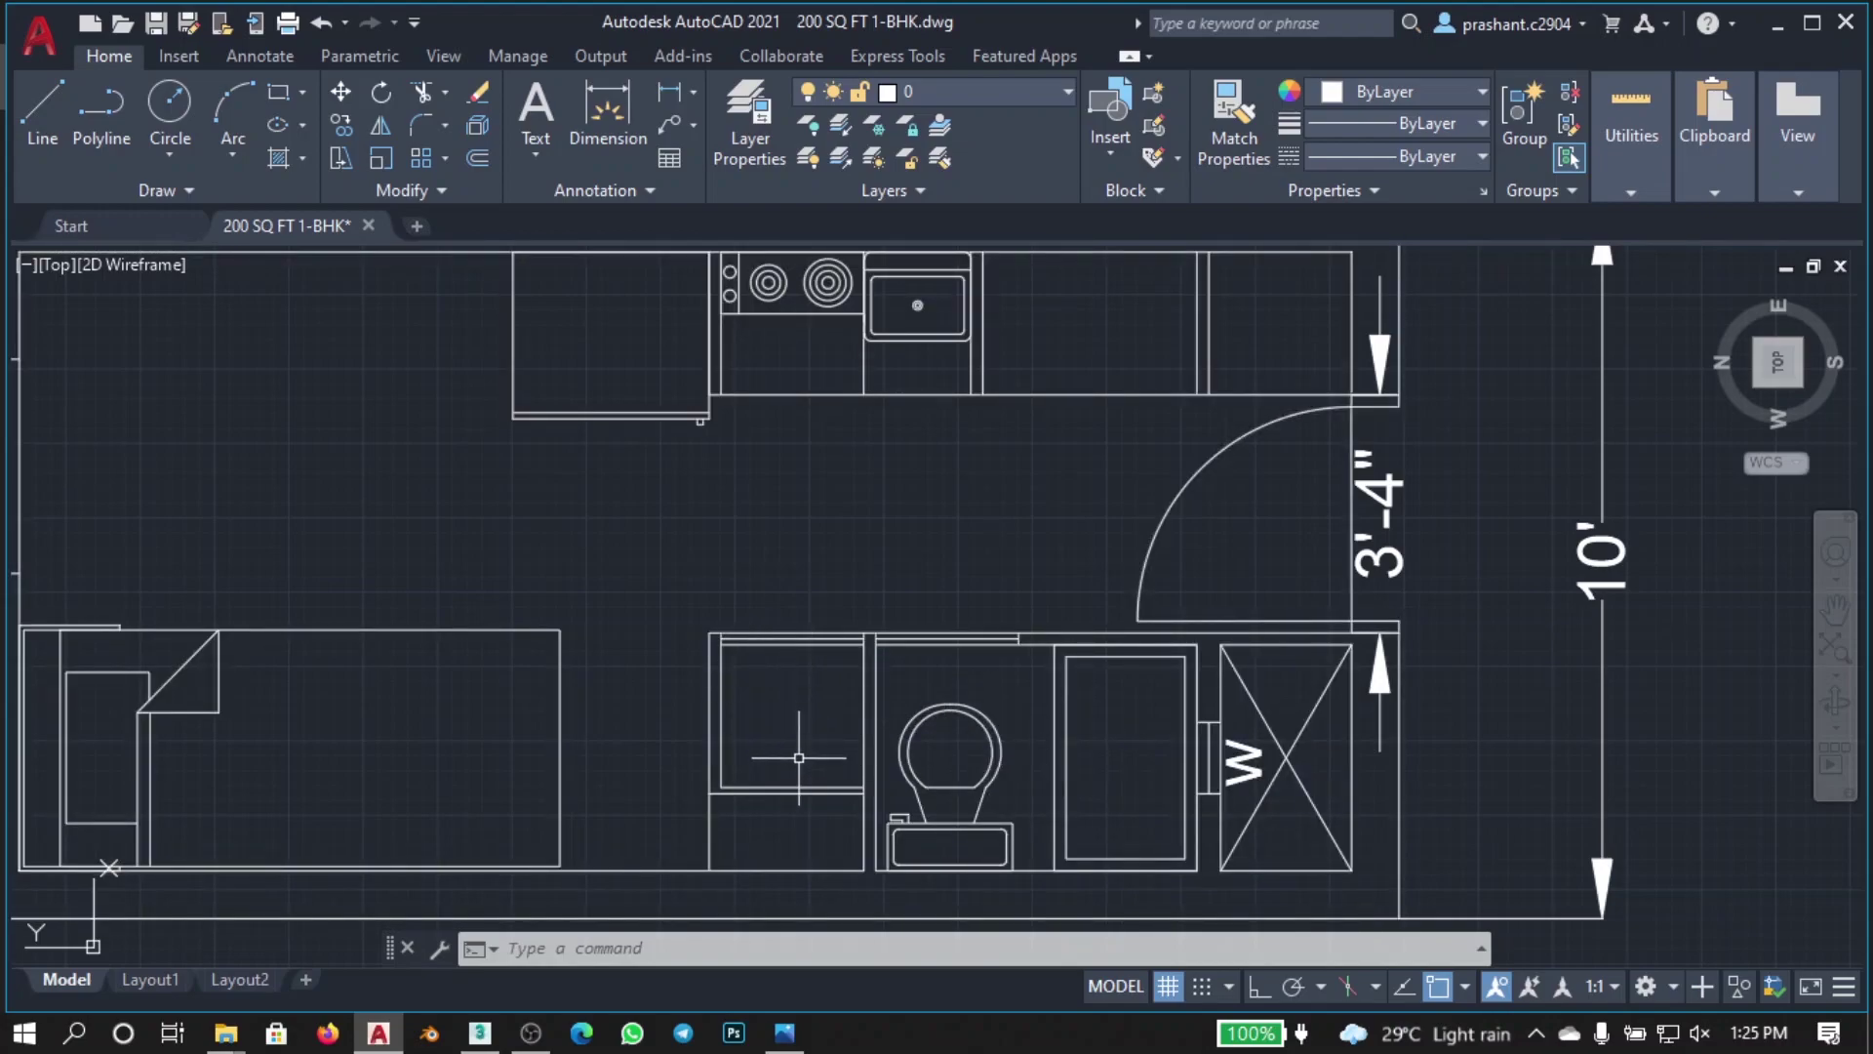
scroll(799, 759, "down", 2)
scroll(797, 731, "up", 2)
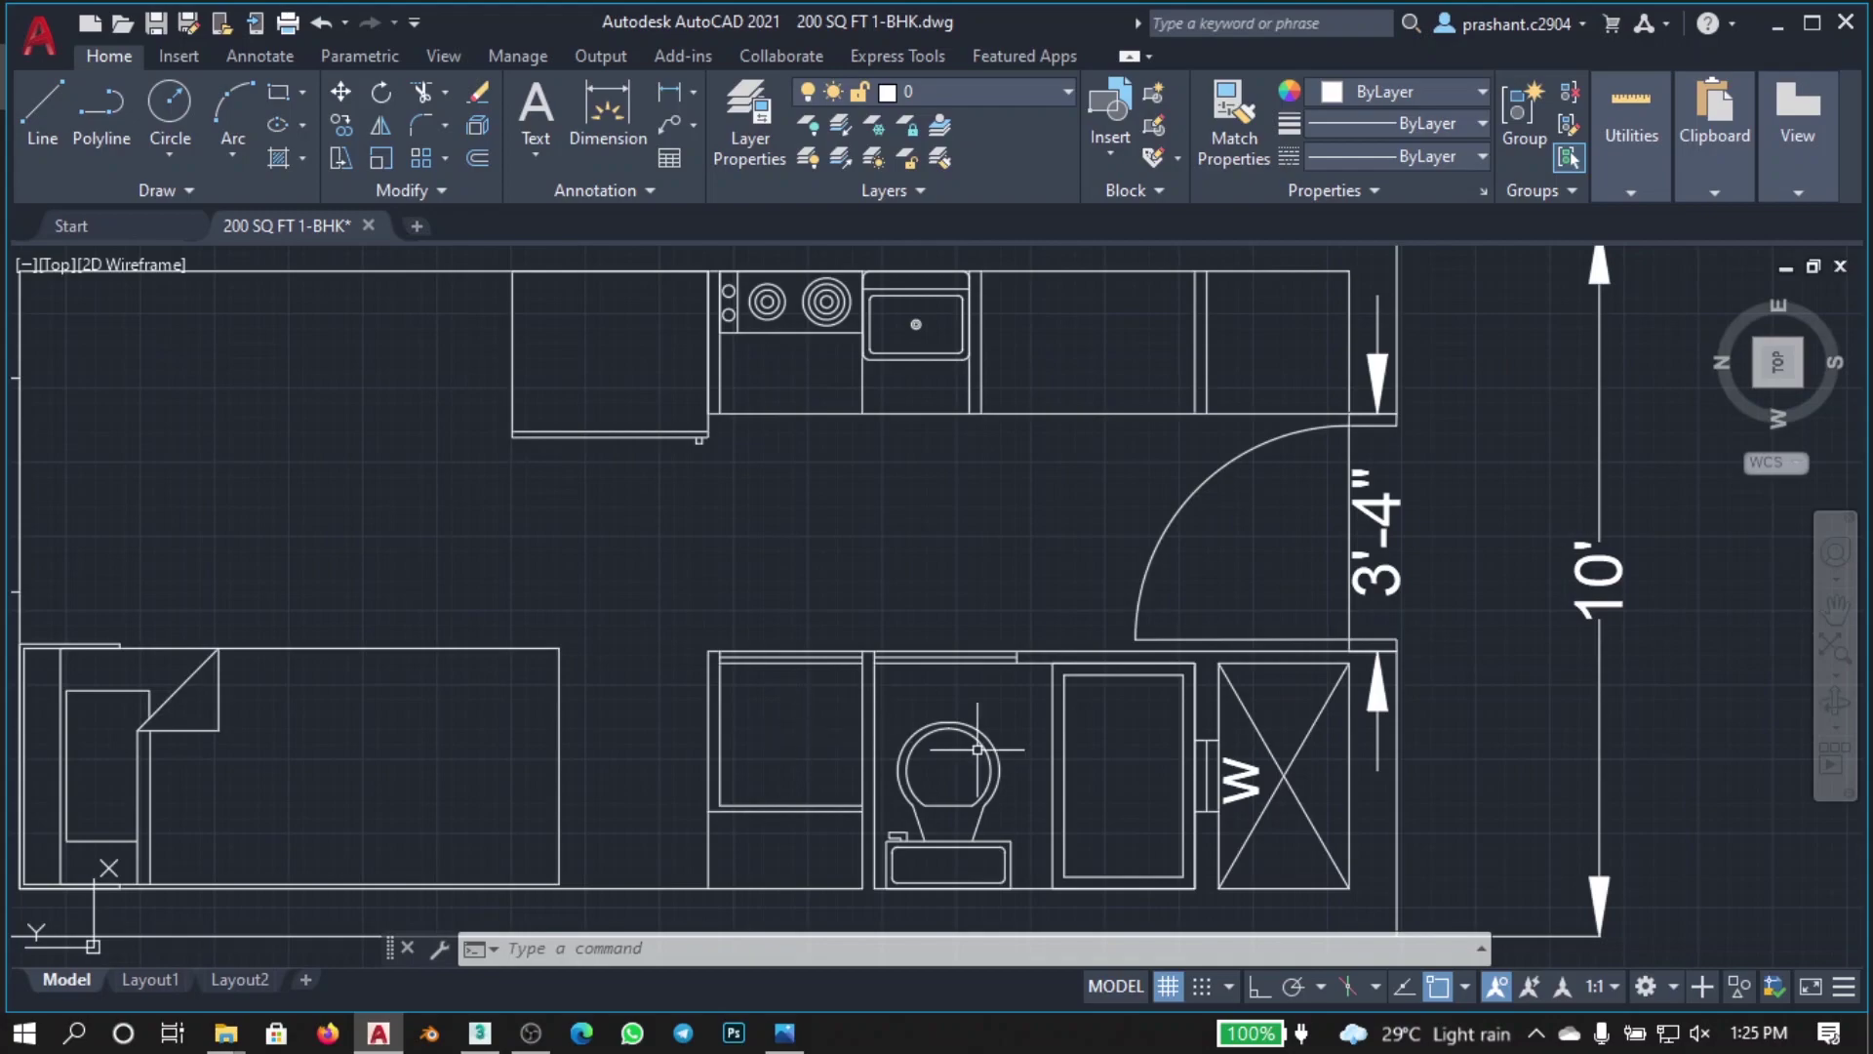
Step: Examine the kitchen side of the floor plan: the counter by the entrance, the sink, the stove and the refrigerator space
middle_click_drag(1142, 745, 1235, 811)
scroll(1335, 454, "up", 2)
scroll(1353, 684, "down", 2)
scroll(1330, 506, "up", 2)
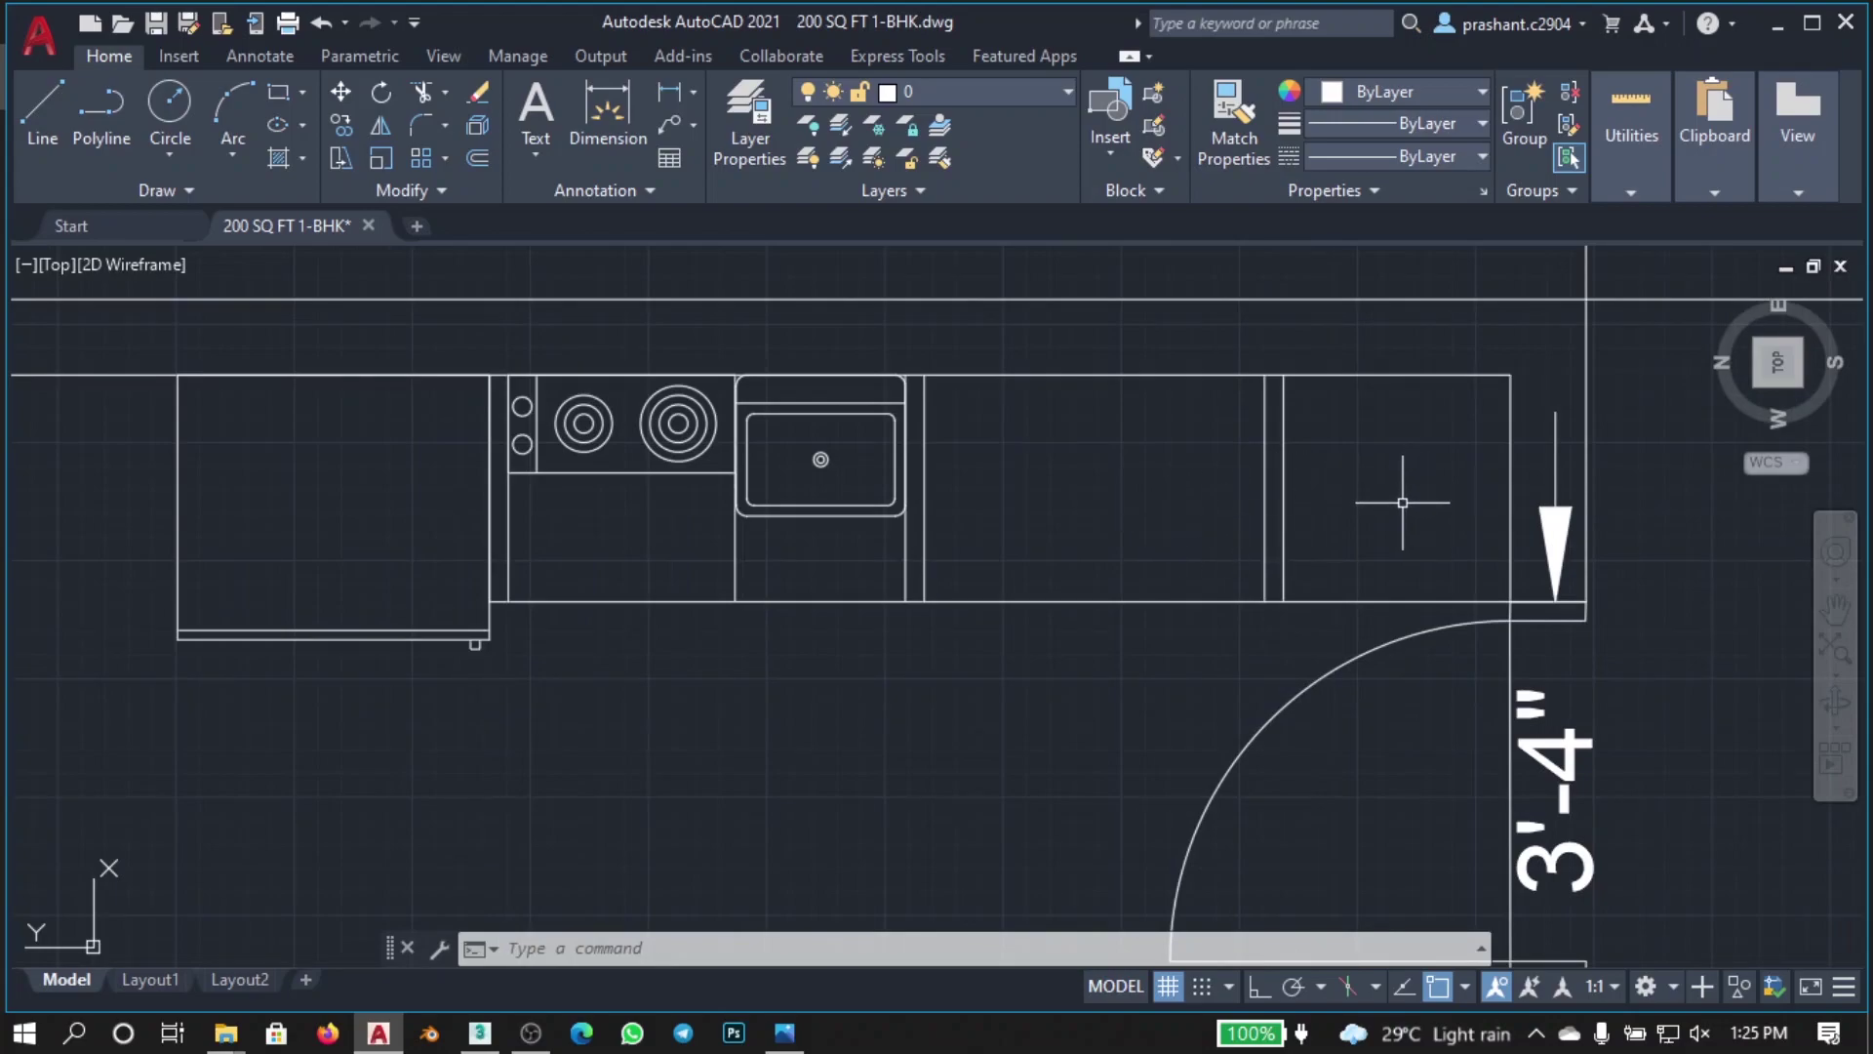
middle_click_drag(1299, 539, 1539, 552)
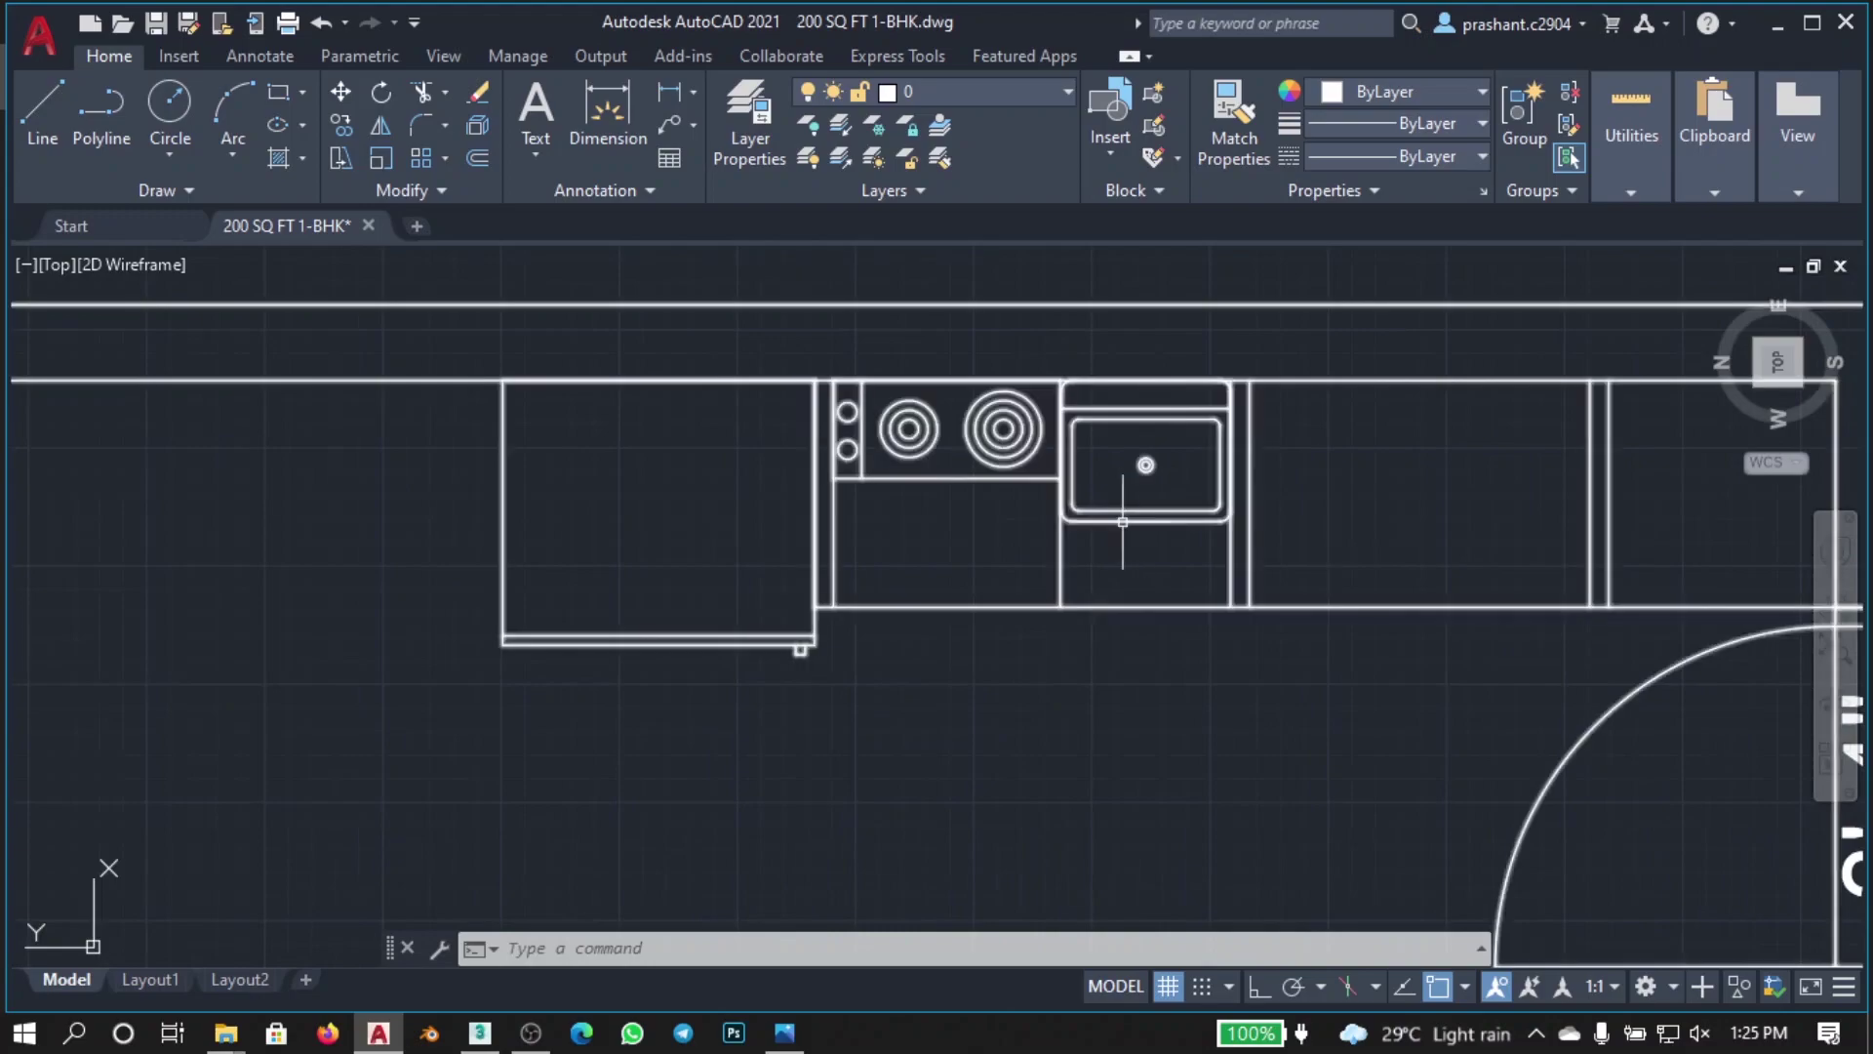
scroll(1040, 468, "up", 2)
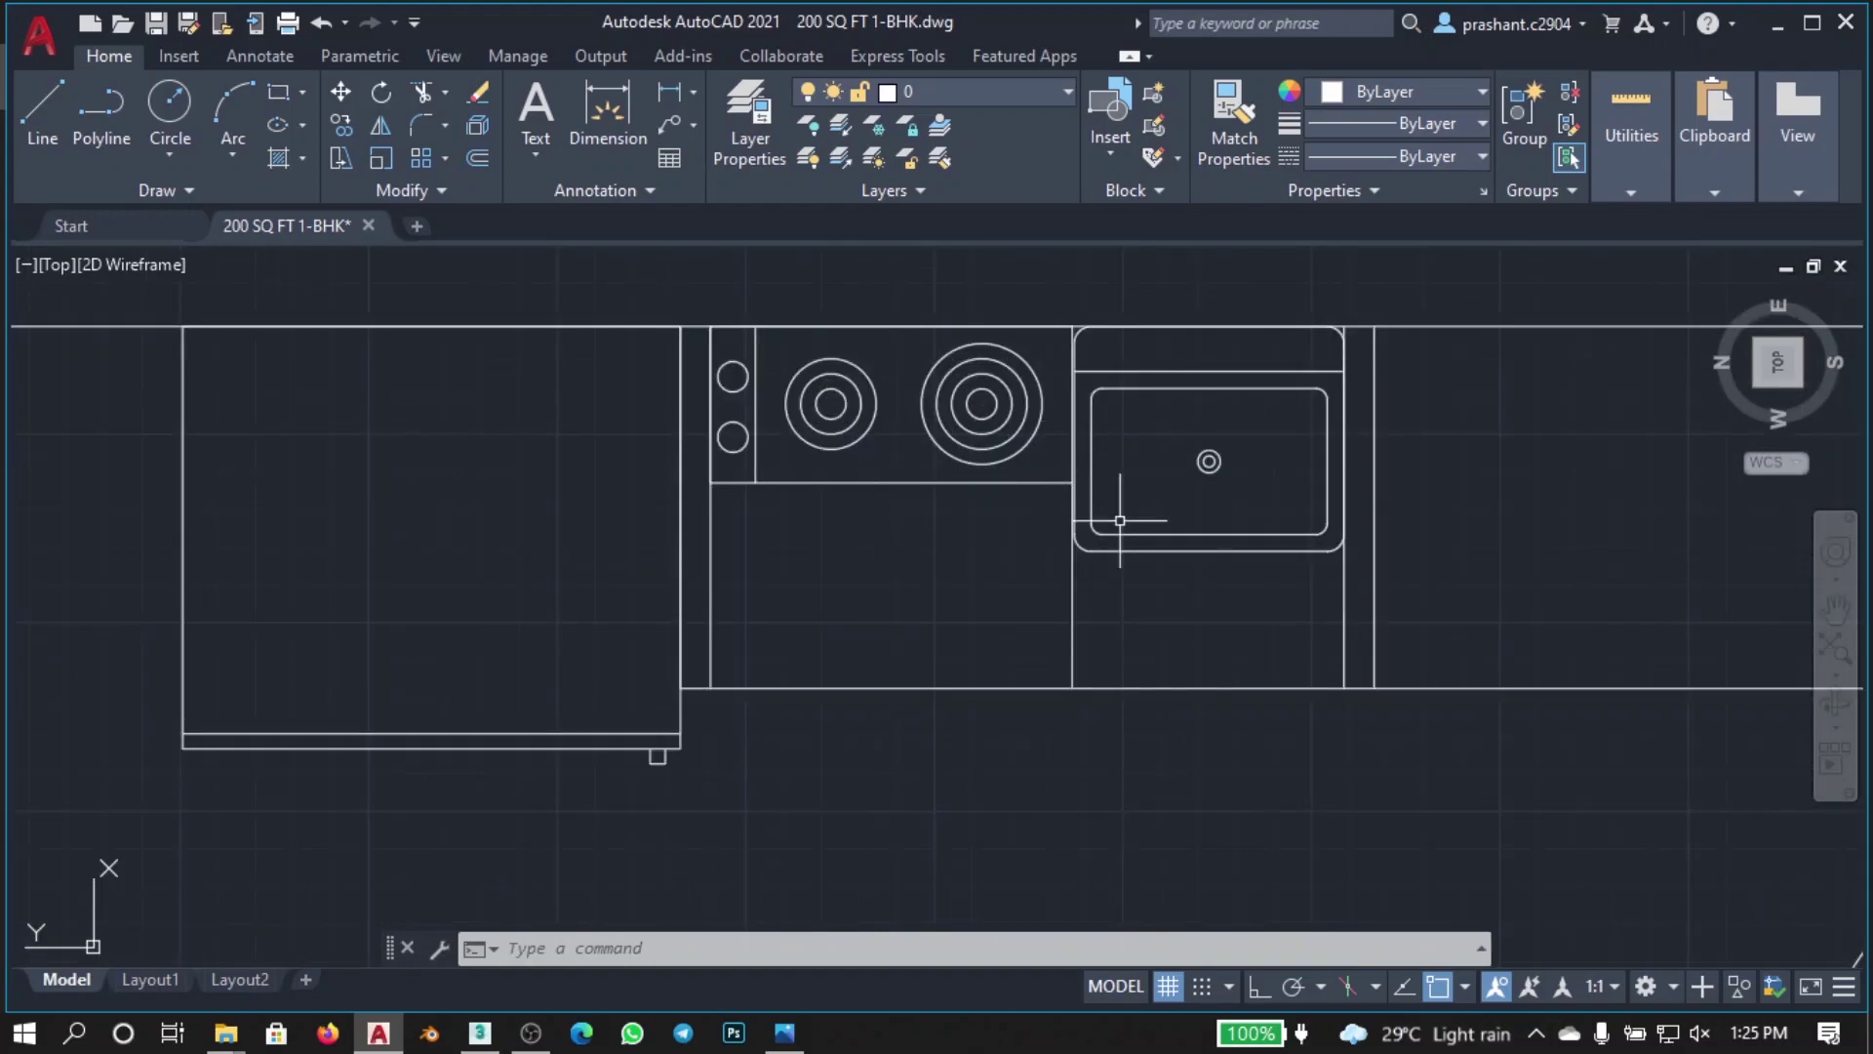
scroll(1232, 500, "down", 1)
scroll(1215, 492, "up", 1)
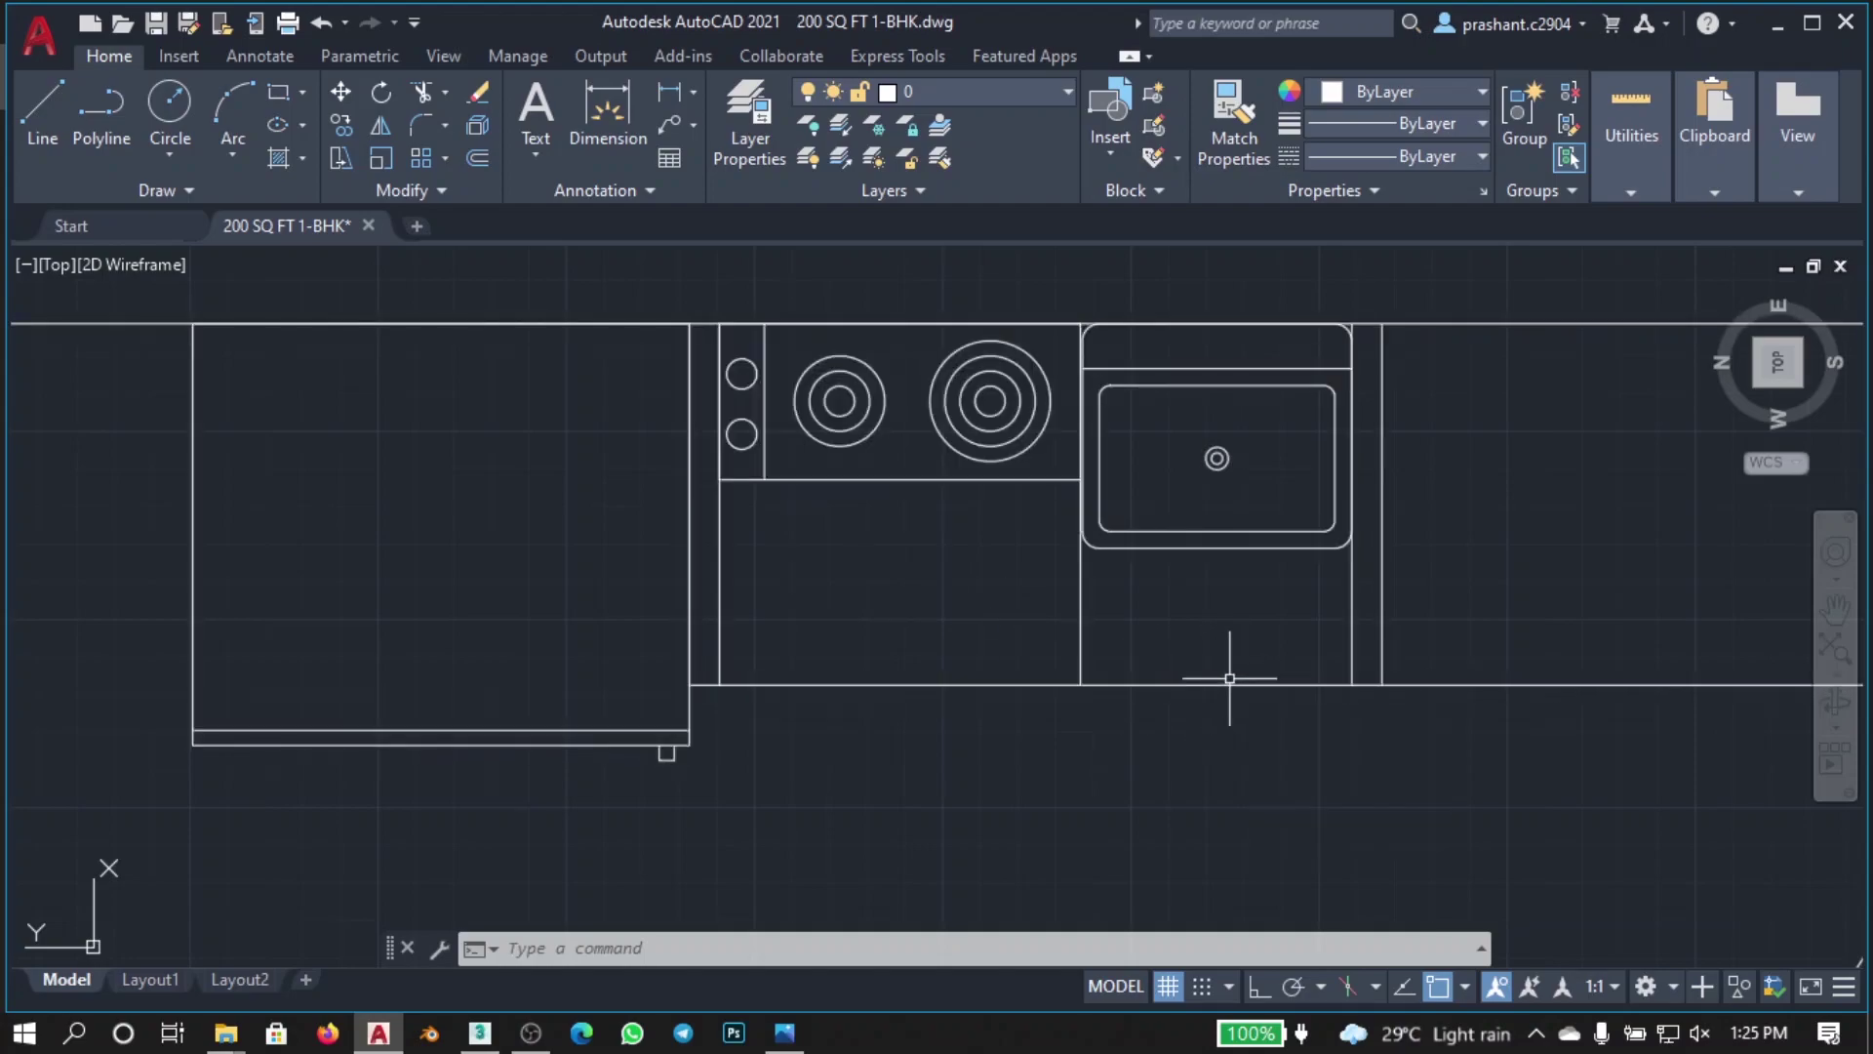
scroll(1243, 657, "down", 4)
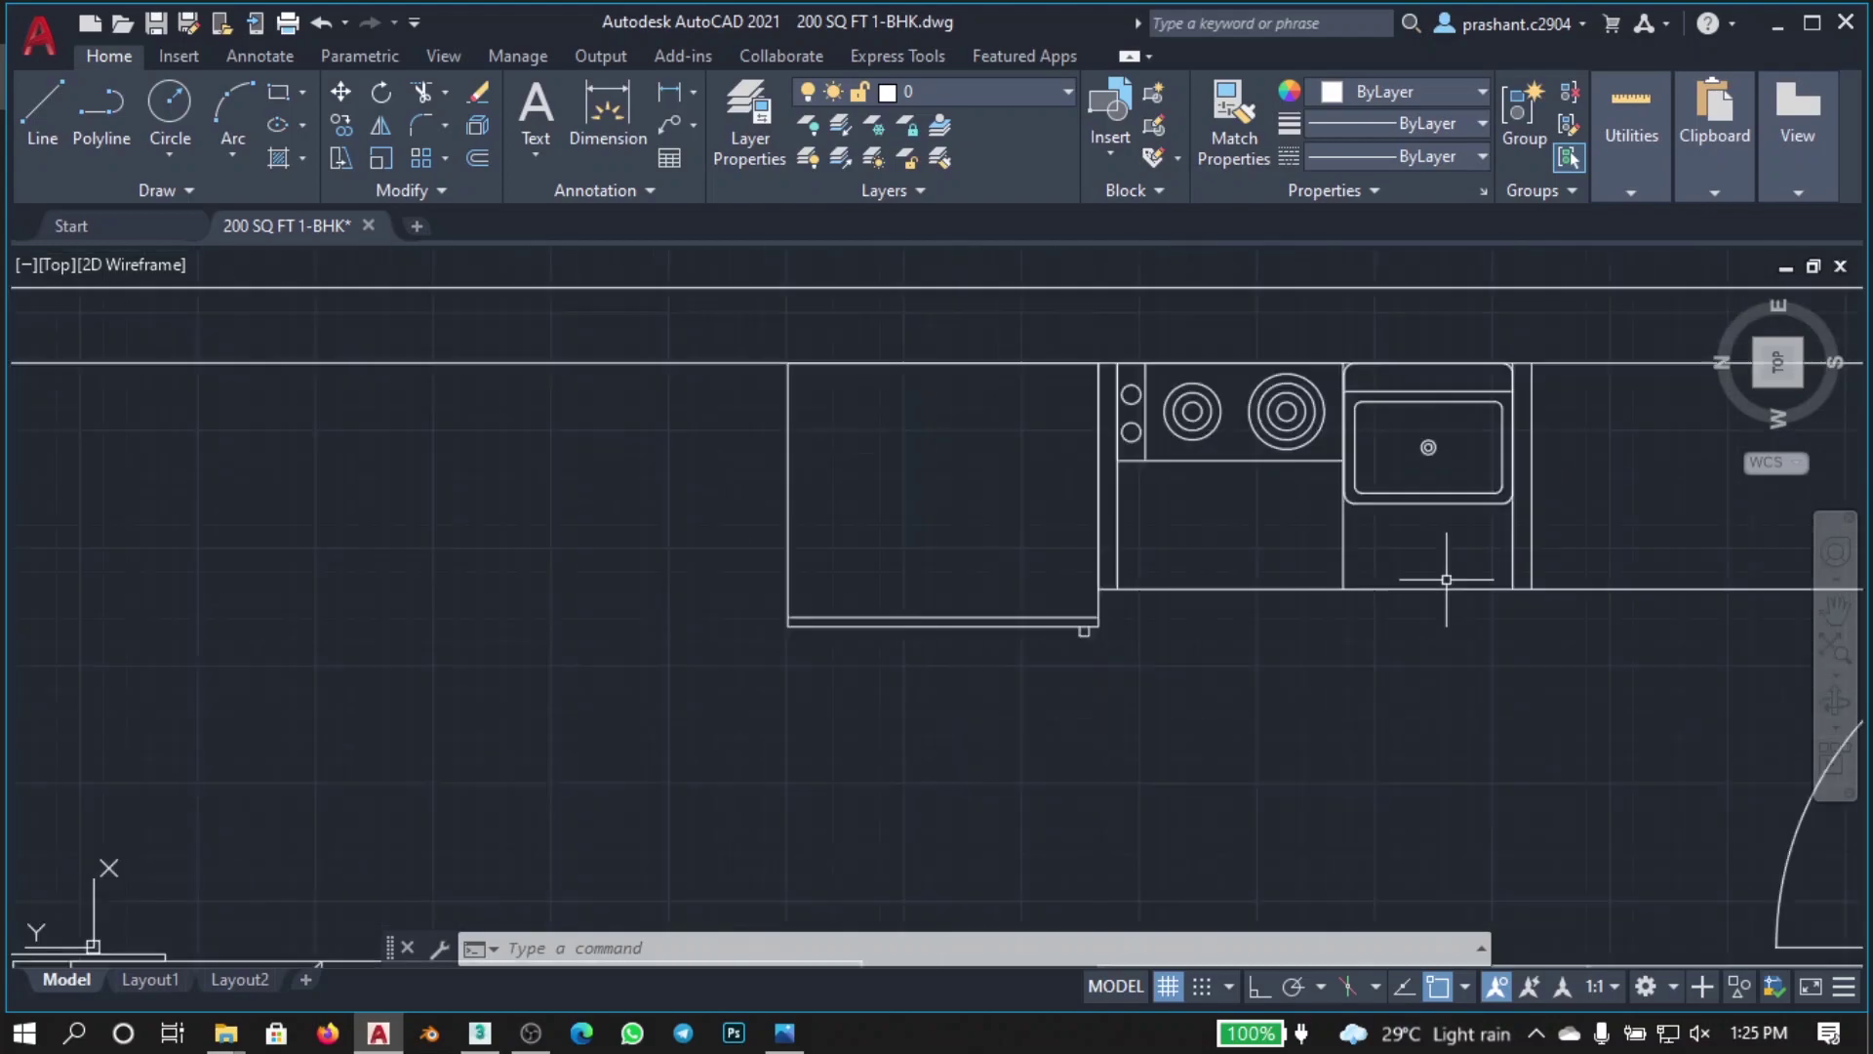
scroll(1181, 554, "down", 5)
scroll(1211, 533, "up", 5)
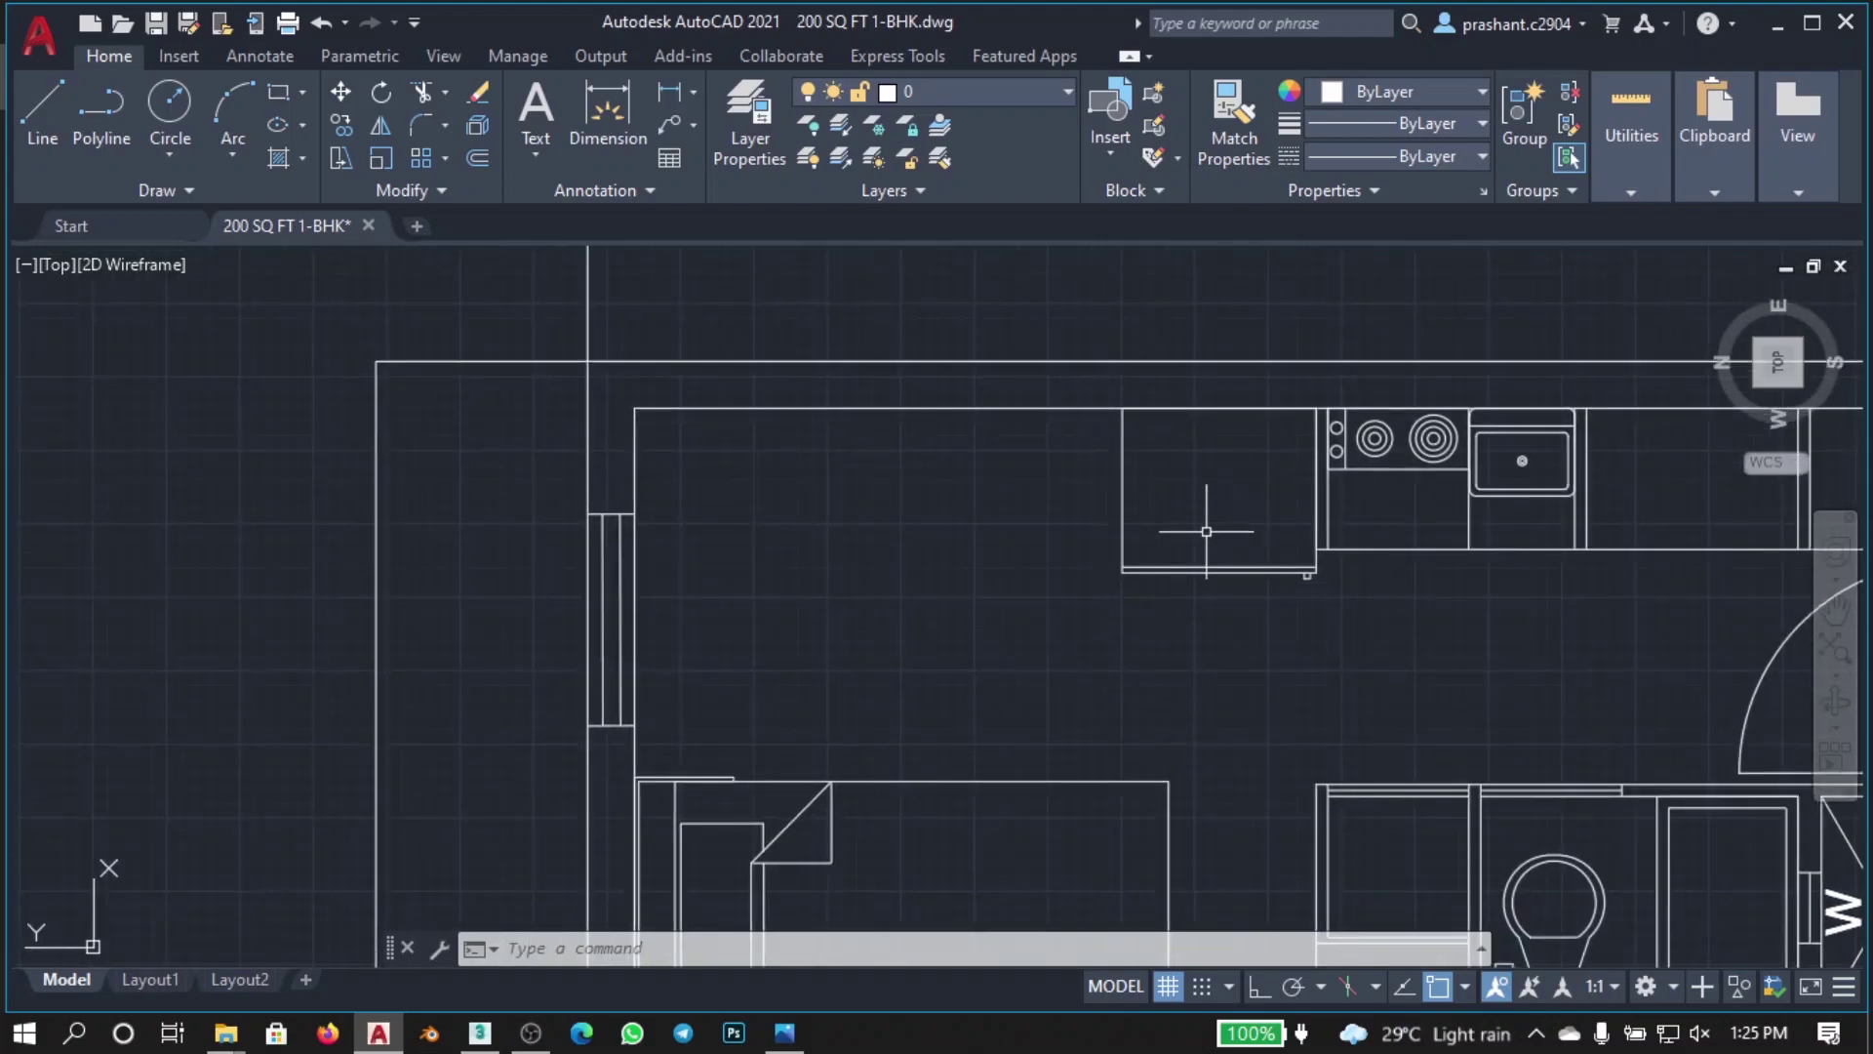
Step: Examine the sleeping area of the floor plan, including the bed and the compartment between it and the toilet
middle_click_drag(1231, 557, 1244, 453)
middle_click_drag(1113, 635, 1107, 546)
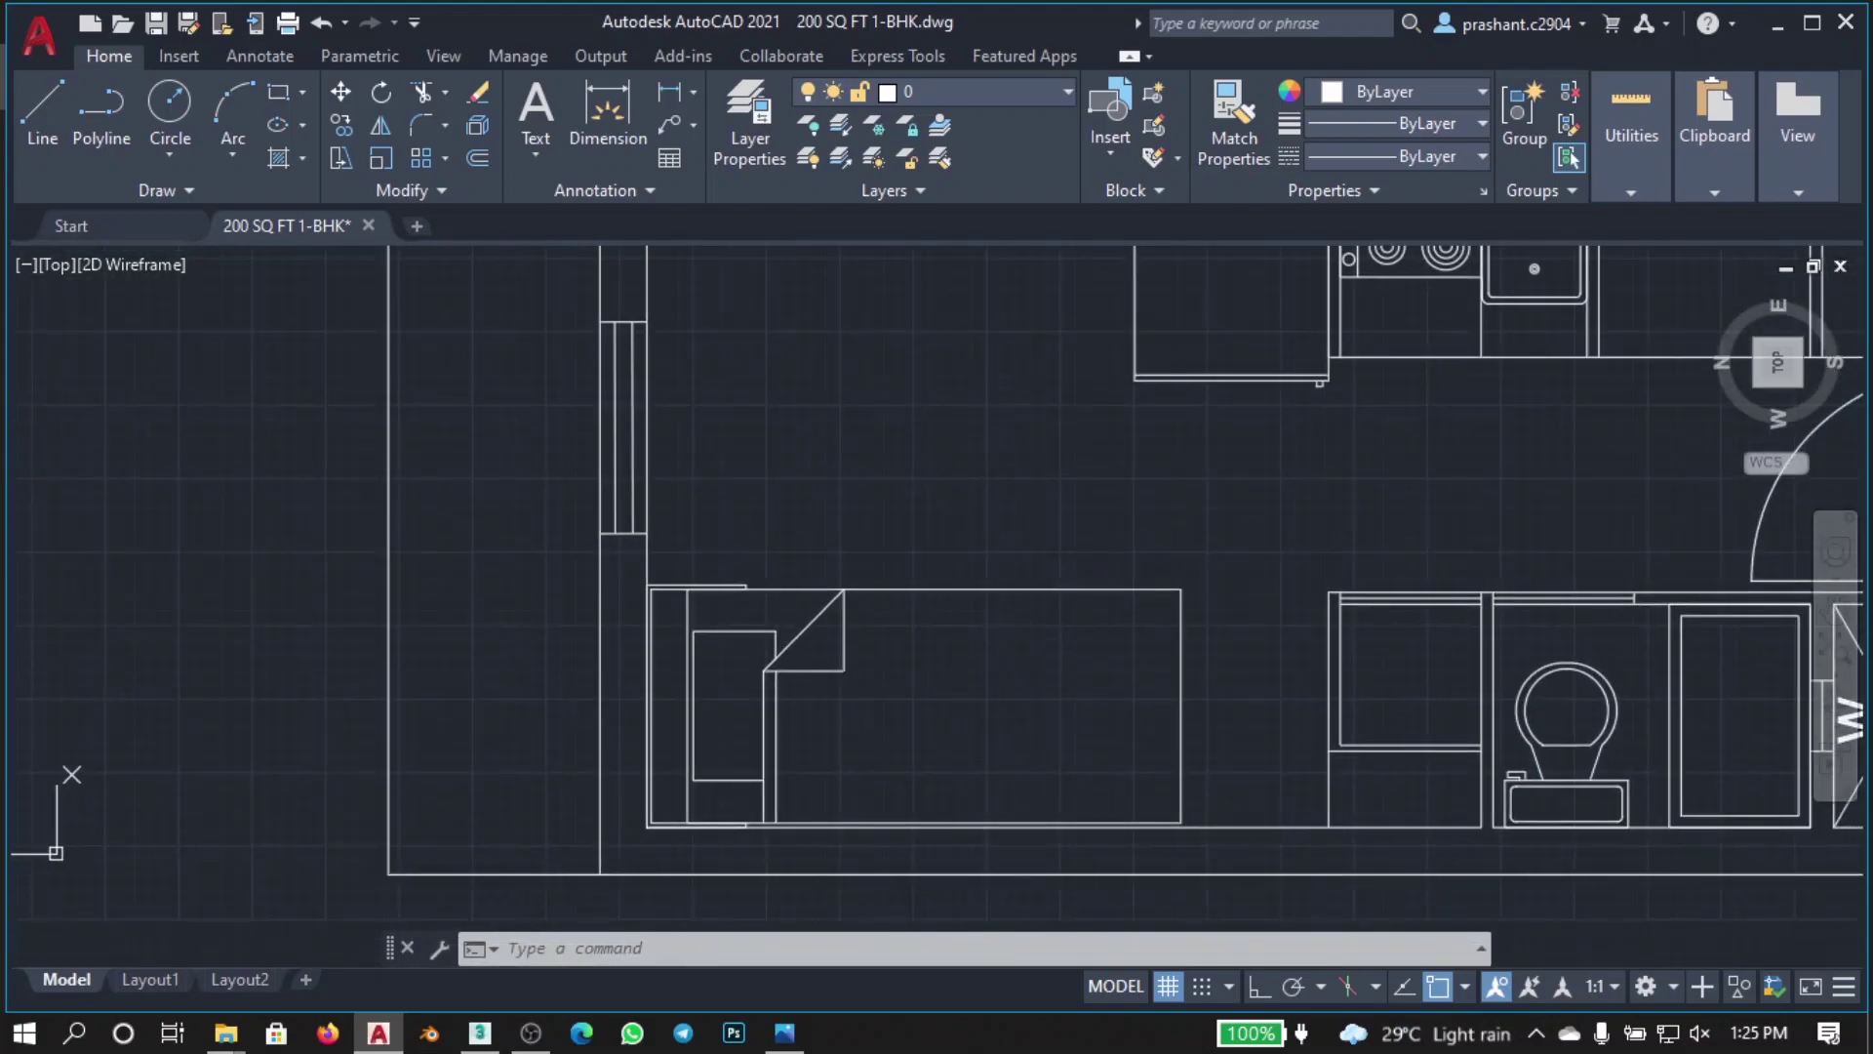
scroll(1480, 846, "up", 3)
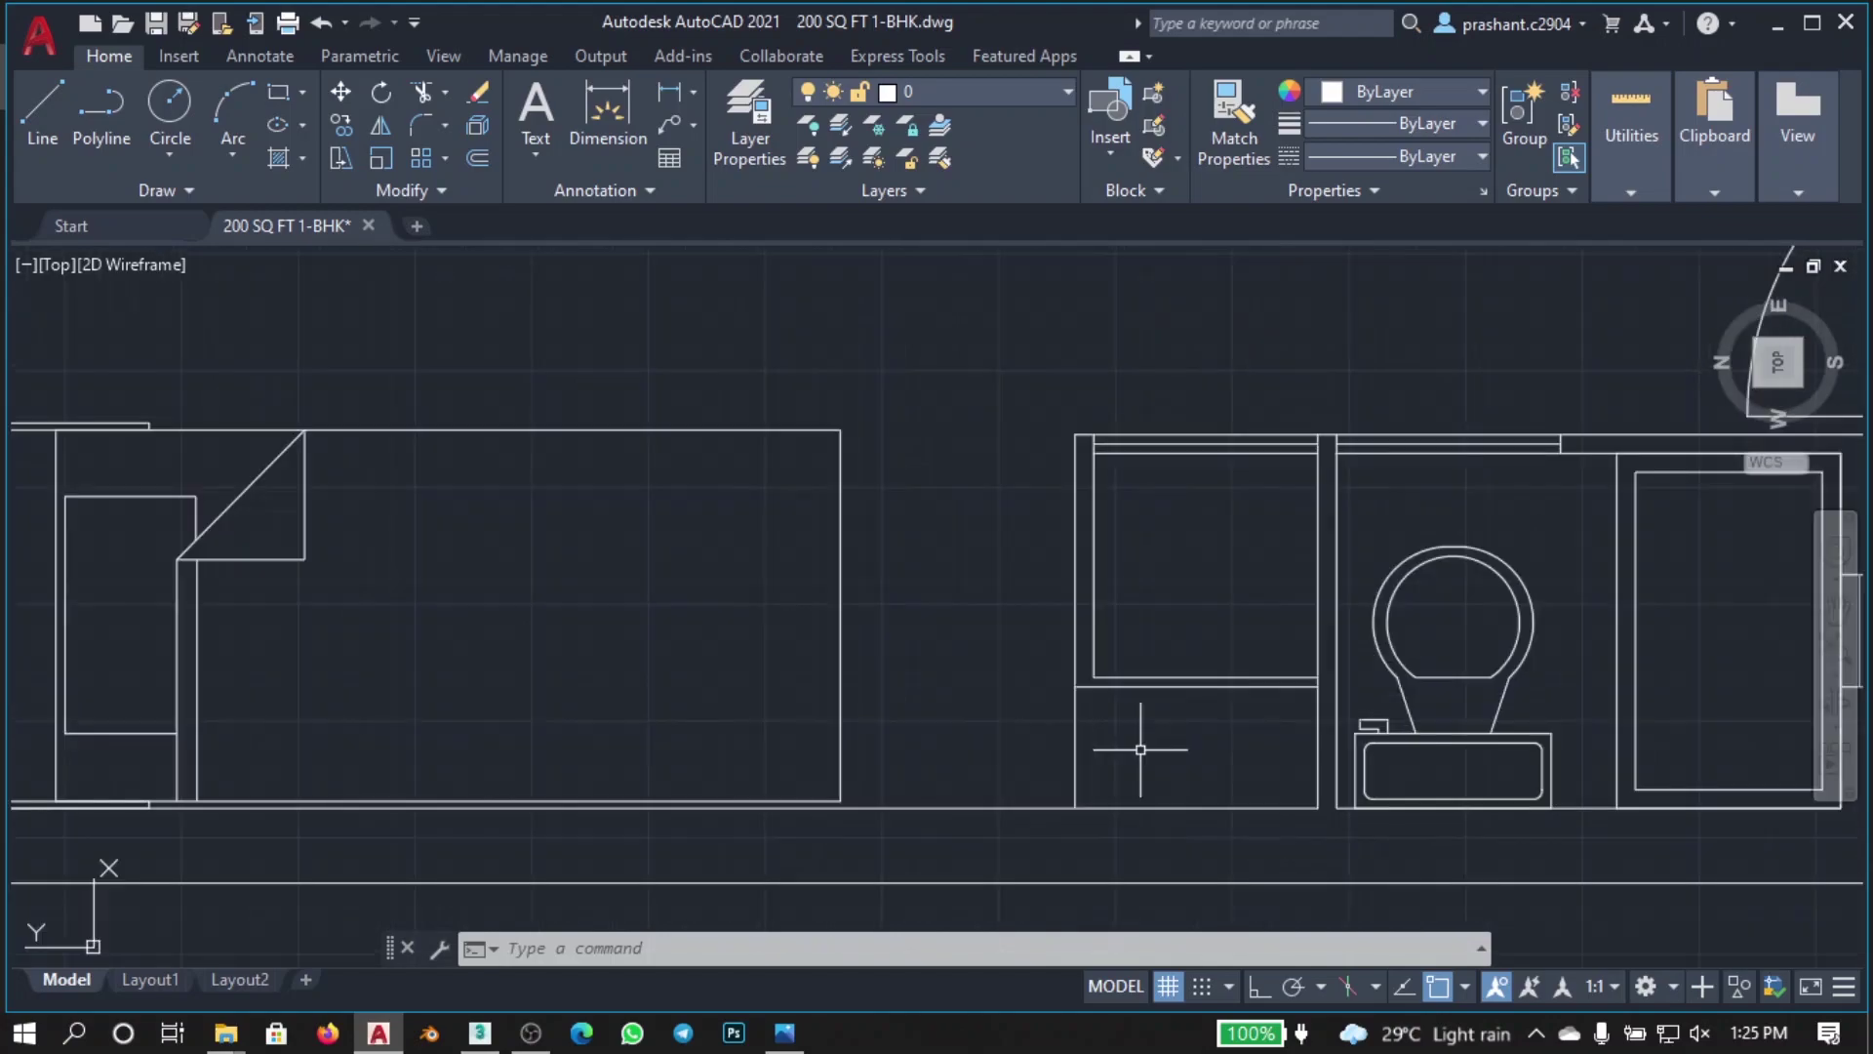
scroll(1139, 753, "down", 3)
scroll(1081, 751, "down", 3)
scroll(986, 683, "up", 6)
scroll(1025, 605, "down", 3)
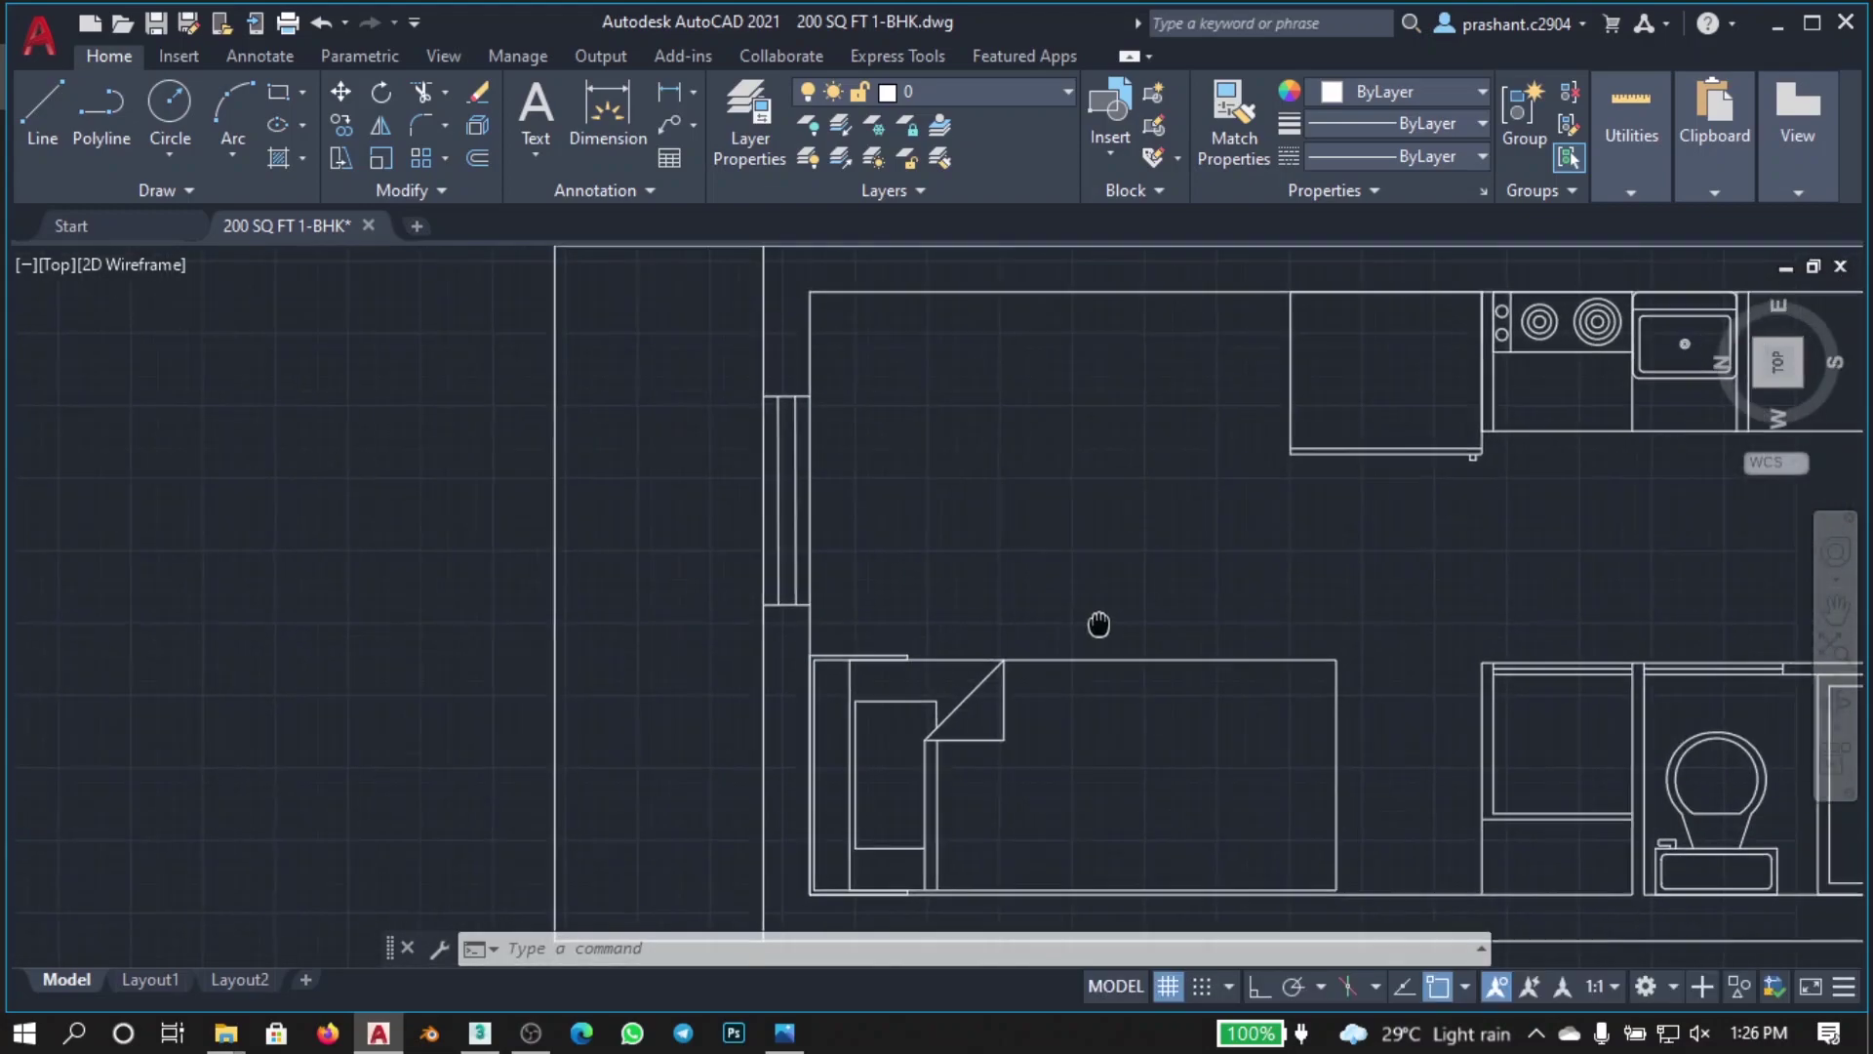
scroll(927, 614, "down", 3)
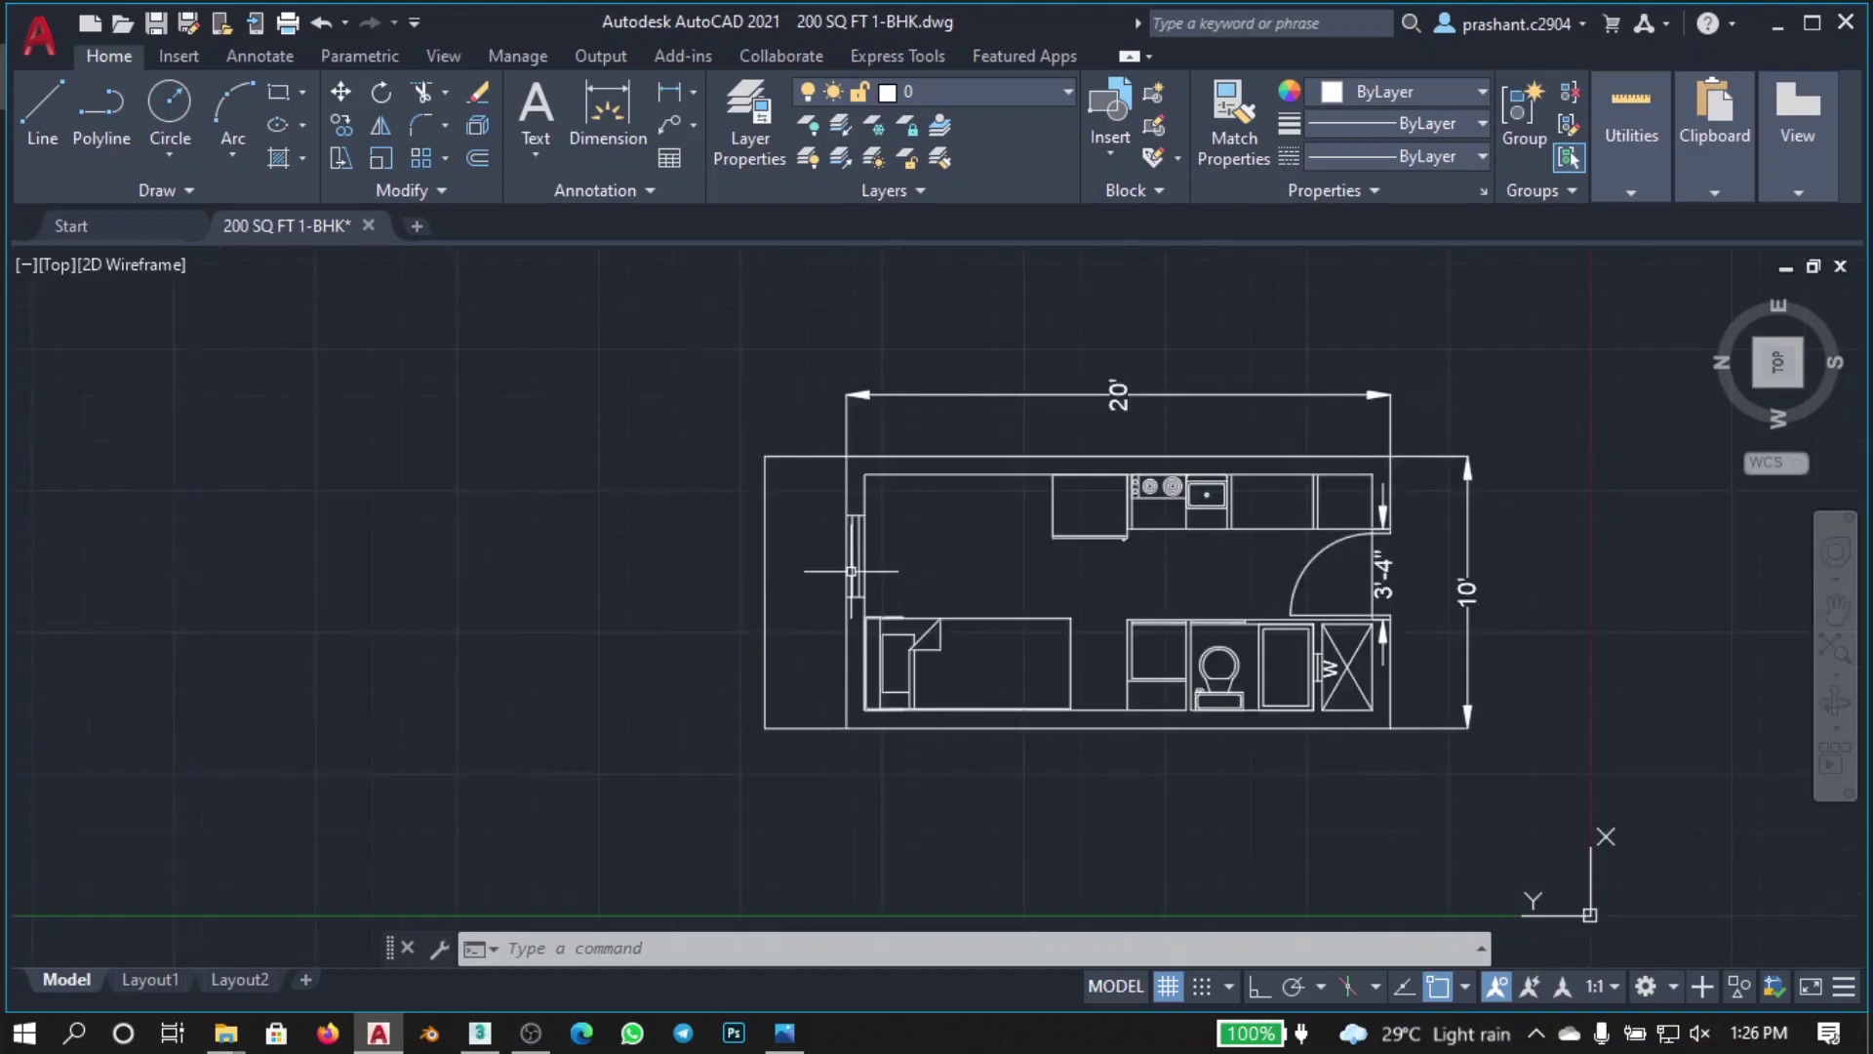
Step: Examine the window wall and the strip beyond it, along with the bathroom and its ventilation window beside the shaft
scroll(991, 619, "up", 2)
scroll(928, 621, "down", 2)
scroll(810, 586, "up", 2)
scroll(795, 574, "down", 2)
scroll(796, 575, "down", 2)
scroll(795, 574, "up", 4)
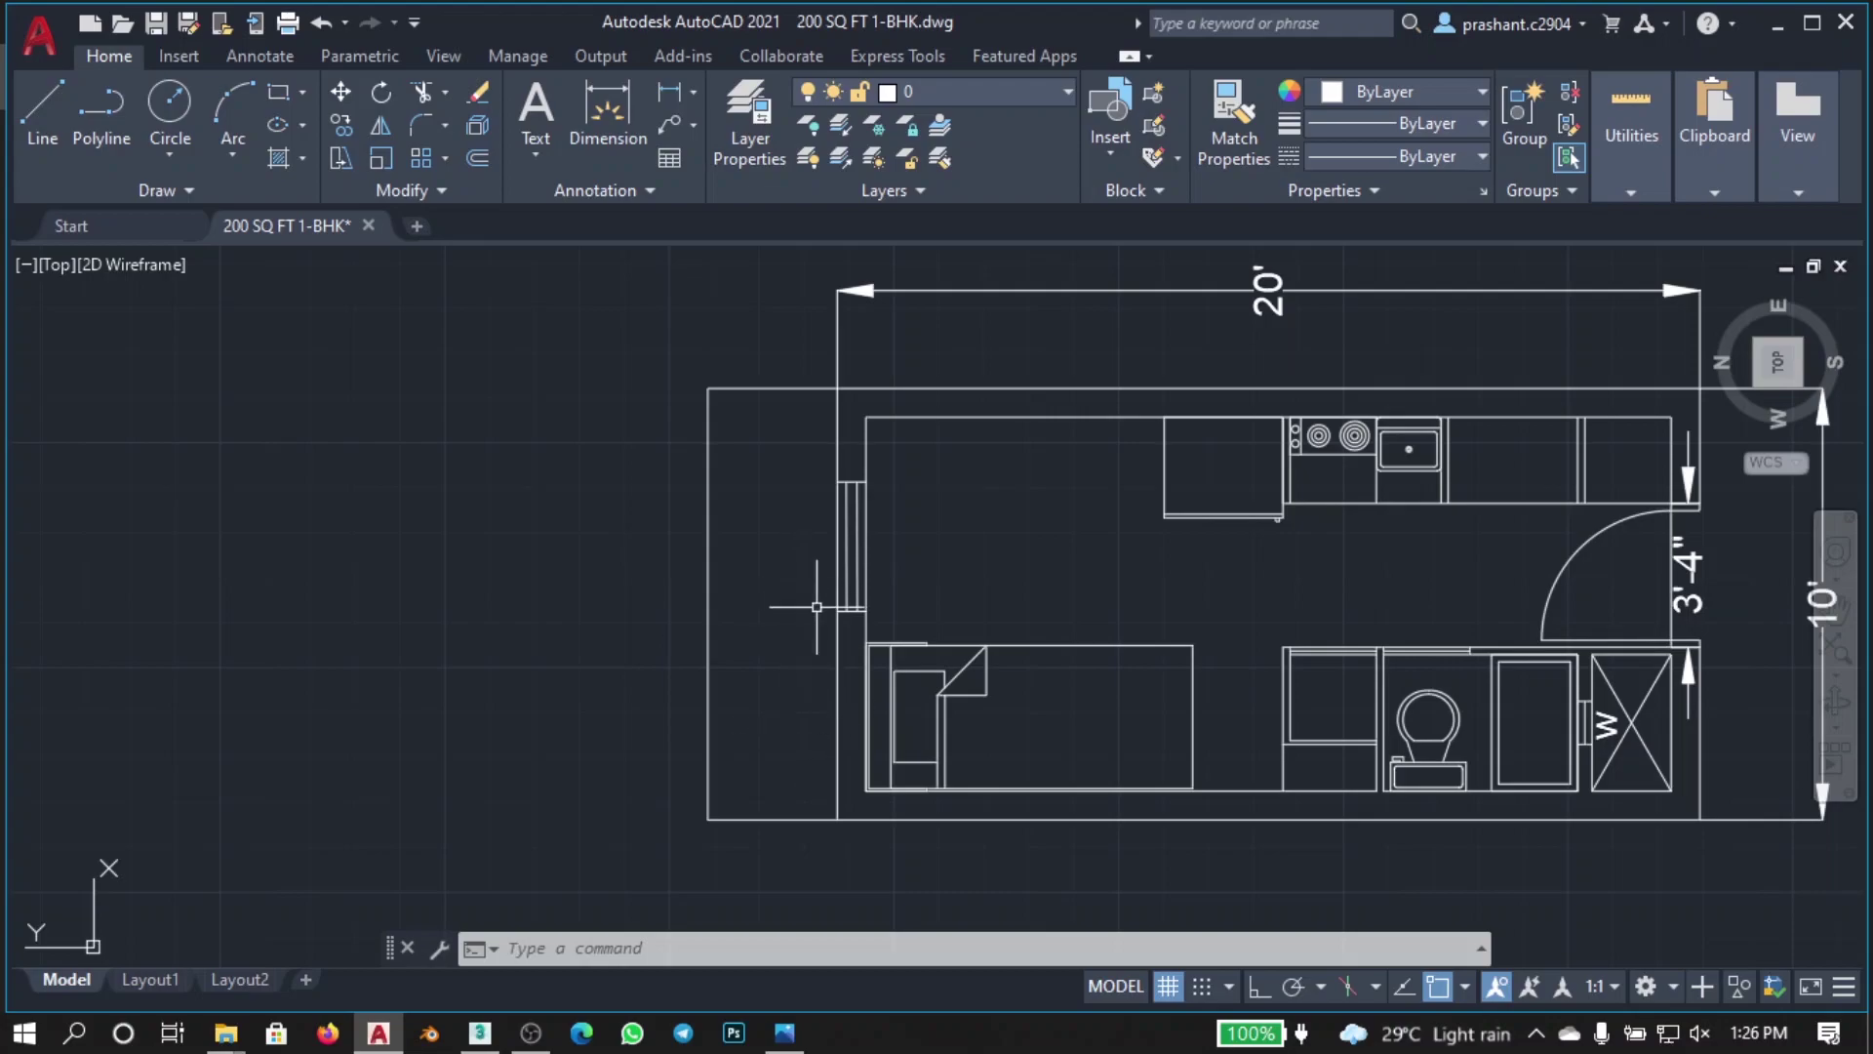
scroll(816, 606, "down", 2)
scroll(1063, 605, "up", 2)
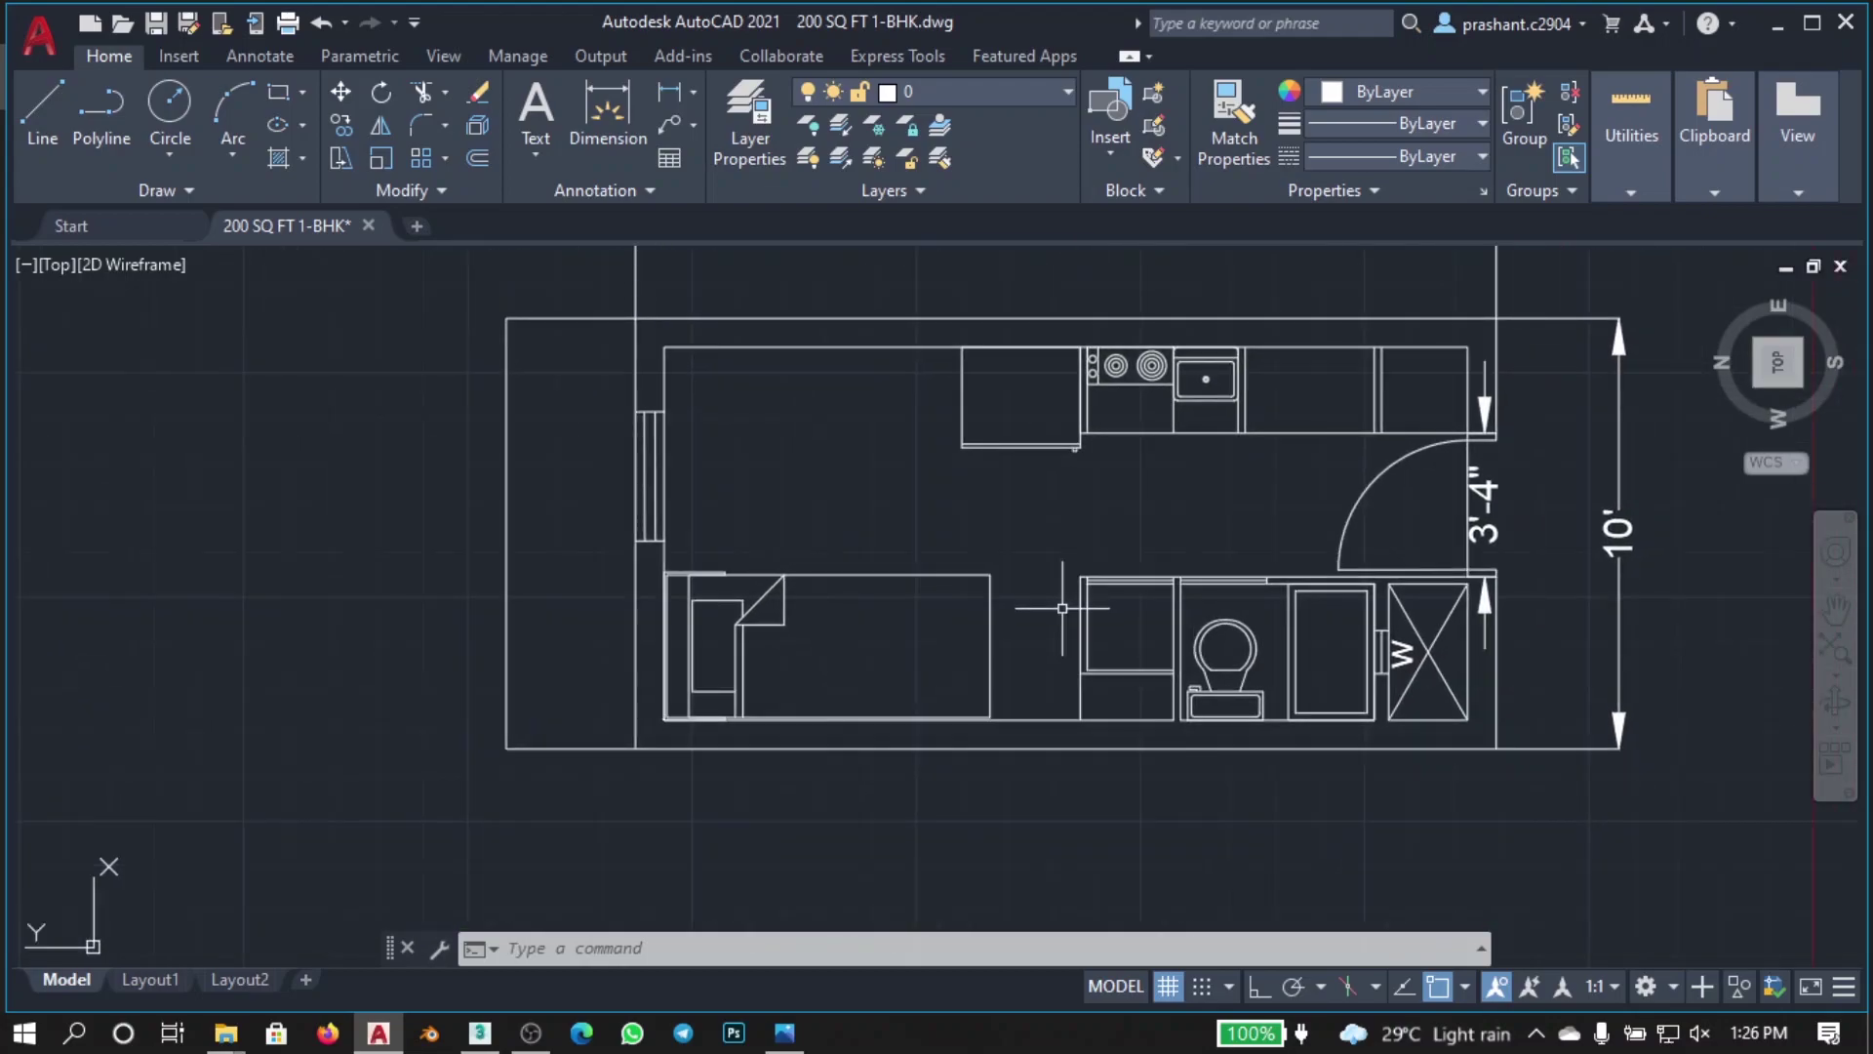
scroll(1062, 608, "down", 2)
scroll(1059, 511, "up", 2)
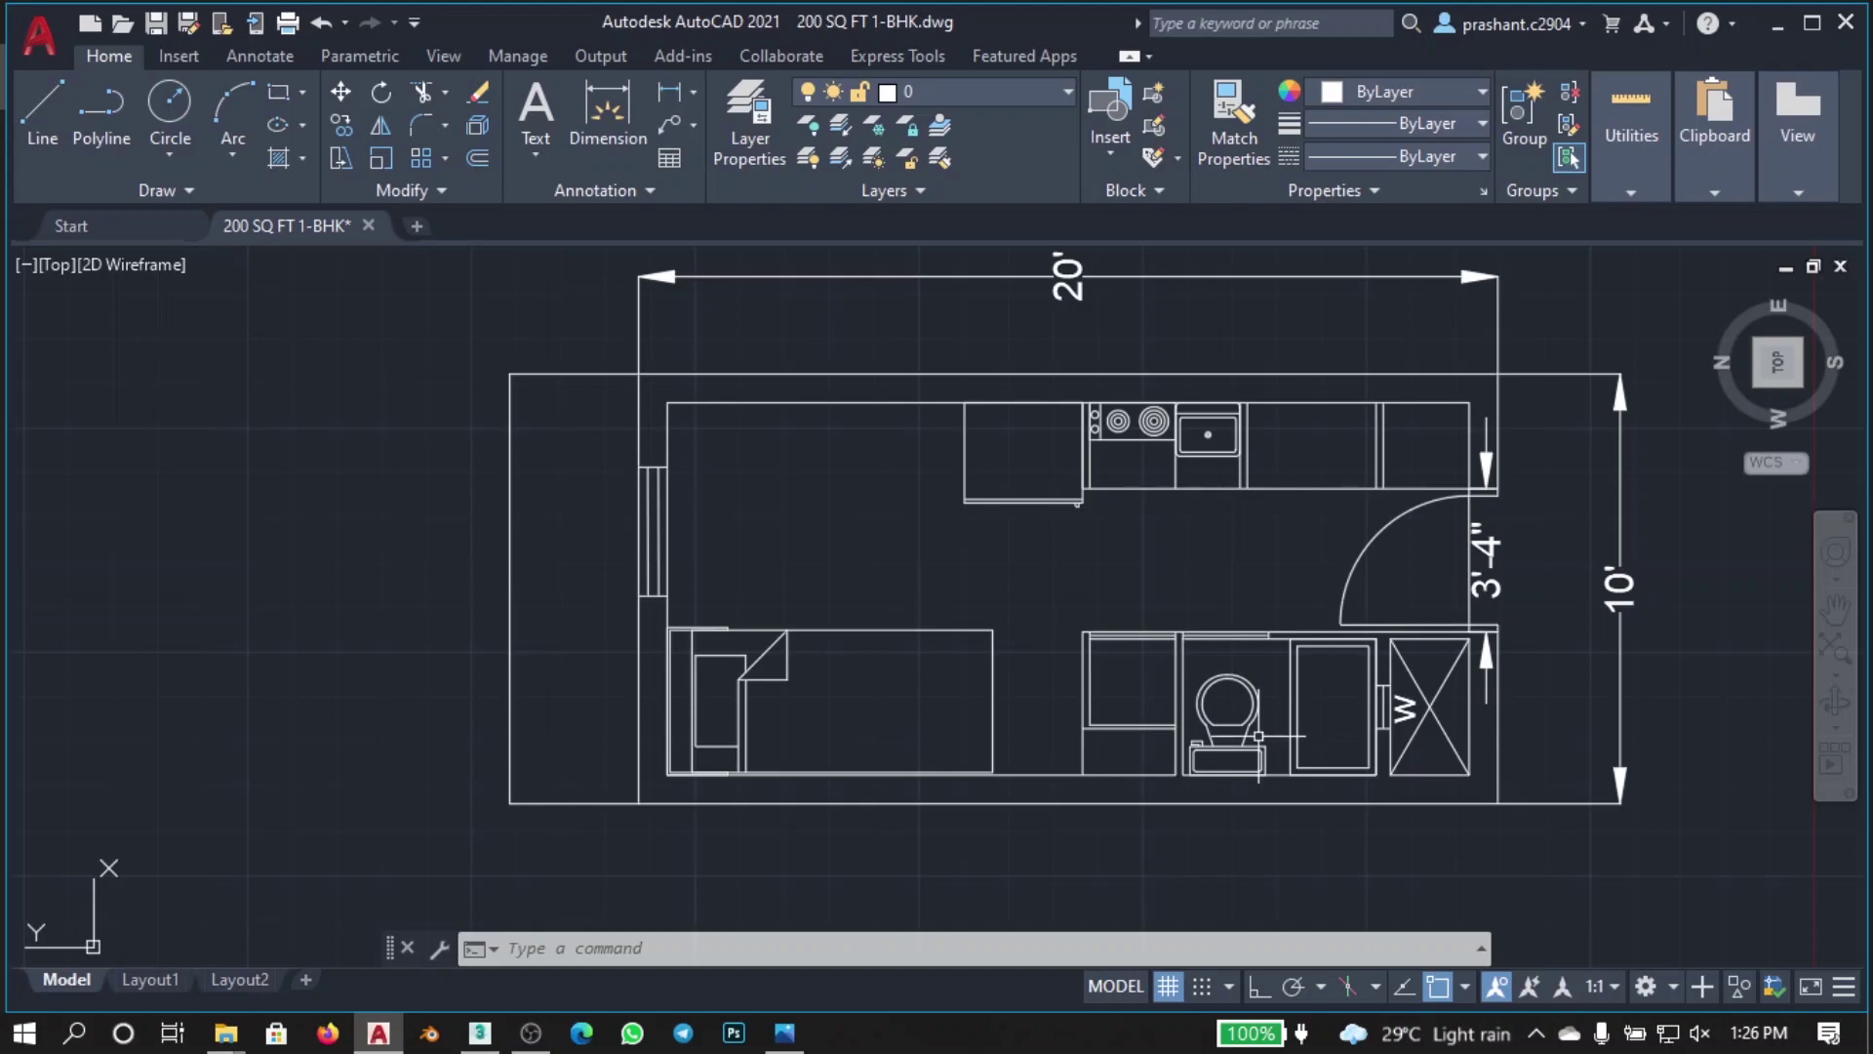
scroll(1258, 736, "down", 2)
scroll(1282, 715, "up", 2)
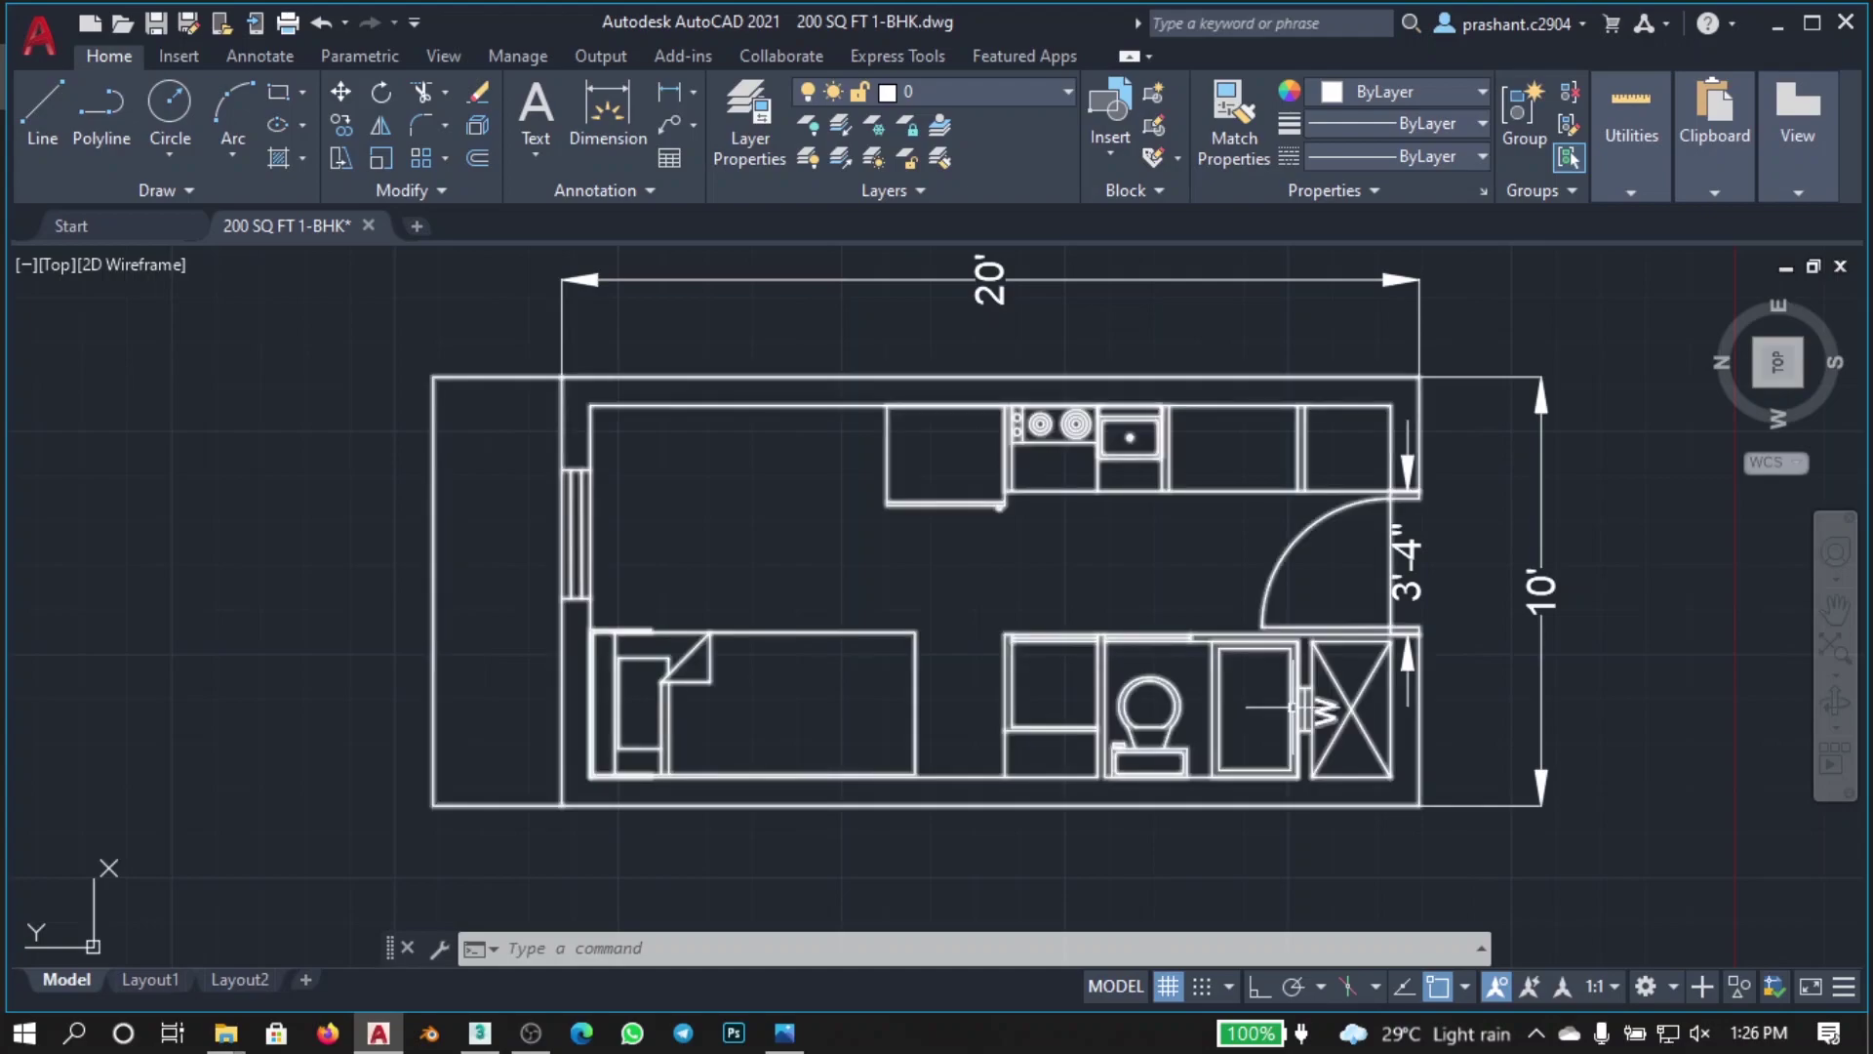
Step: Switch to the 3ds Max house model and display the entrance side through the VRayCam004 camera
key("alt+Tab")
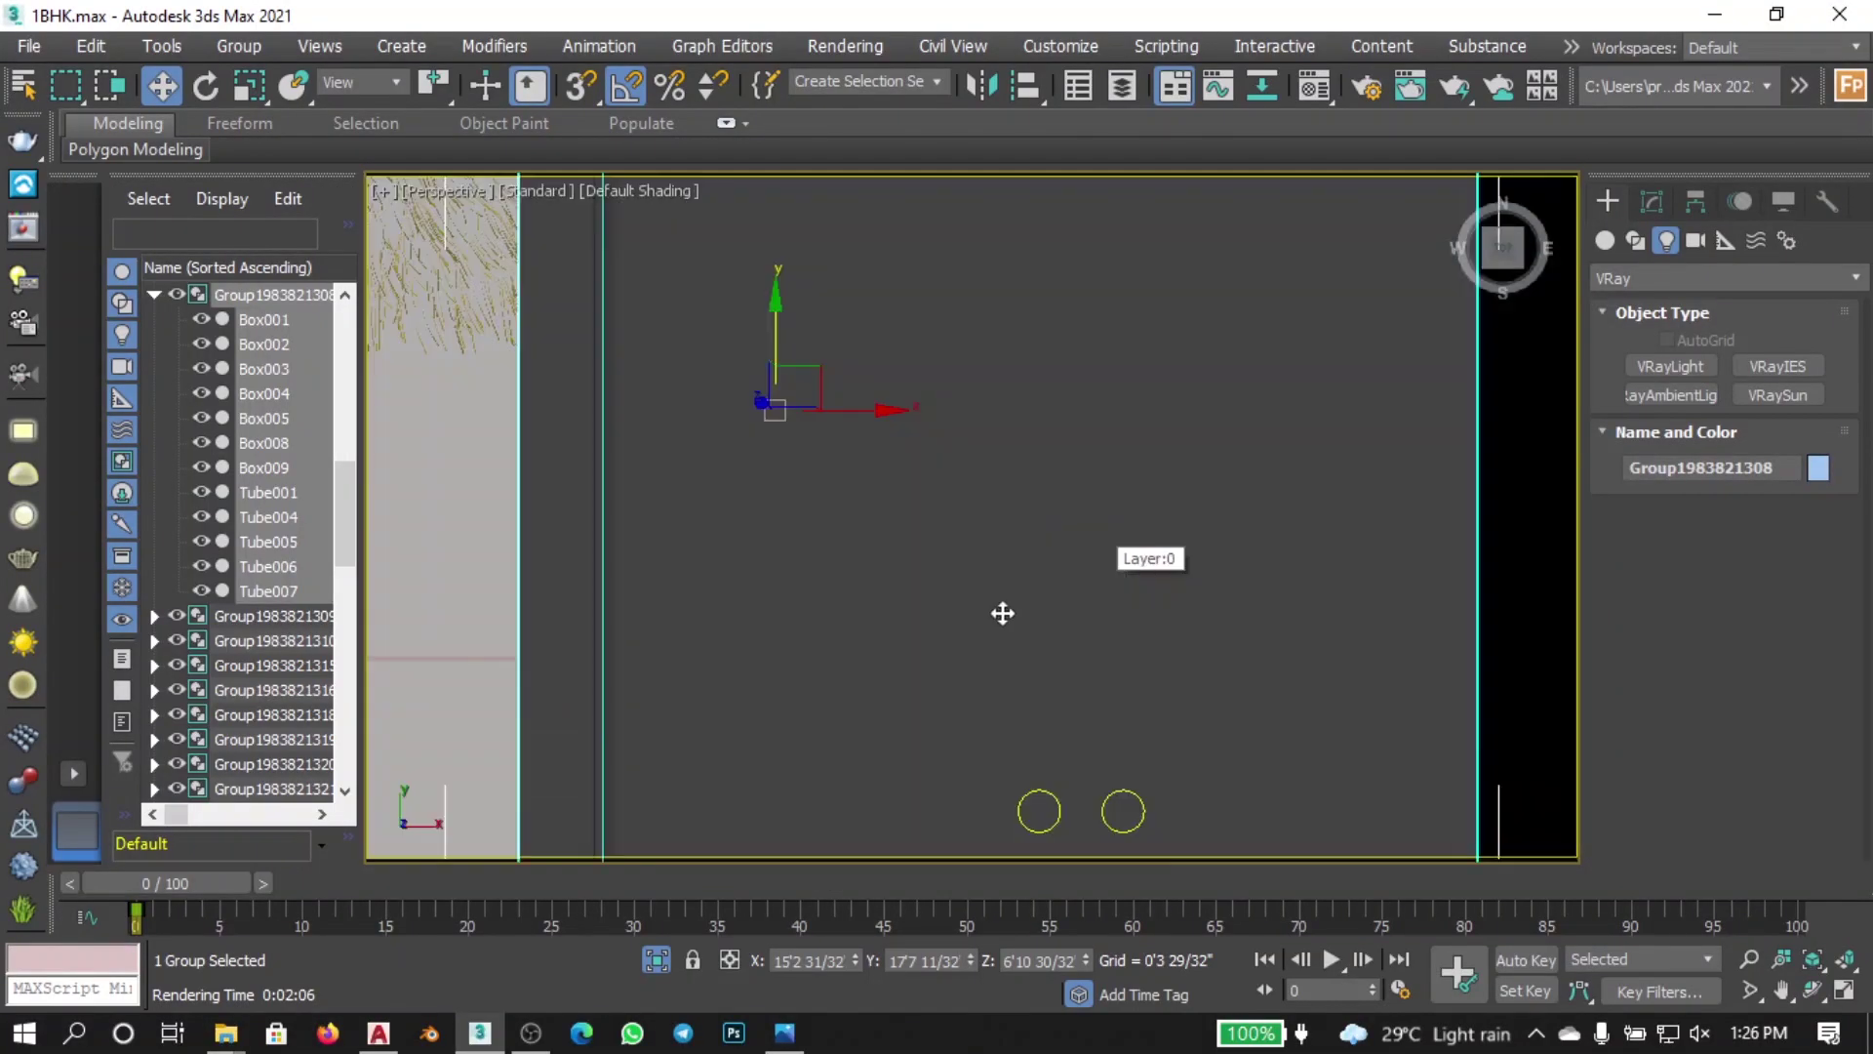
middle_click_drag(1003, 612, 1054, 480, "alt")
scroll(1054, 480, "down", 8)
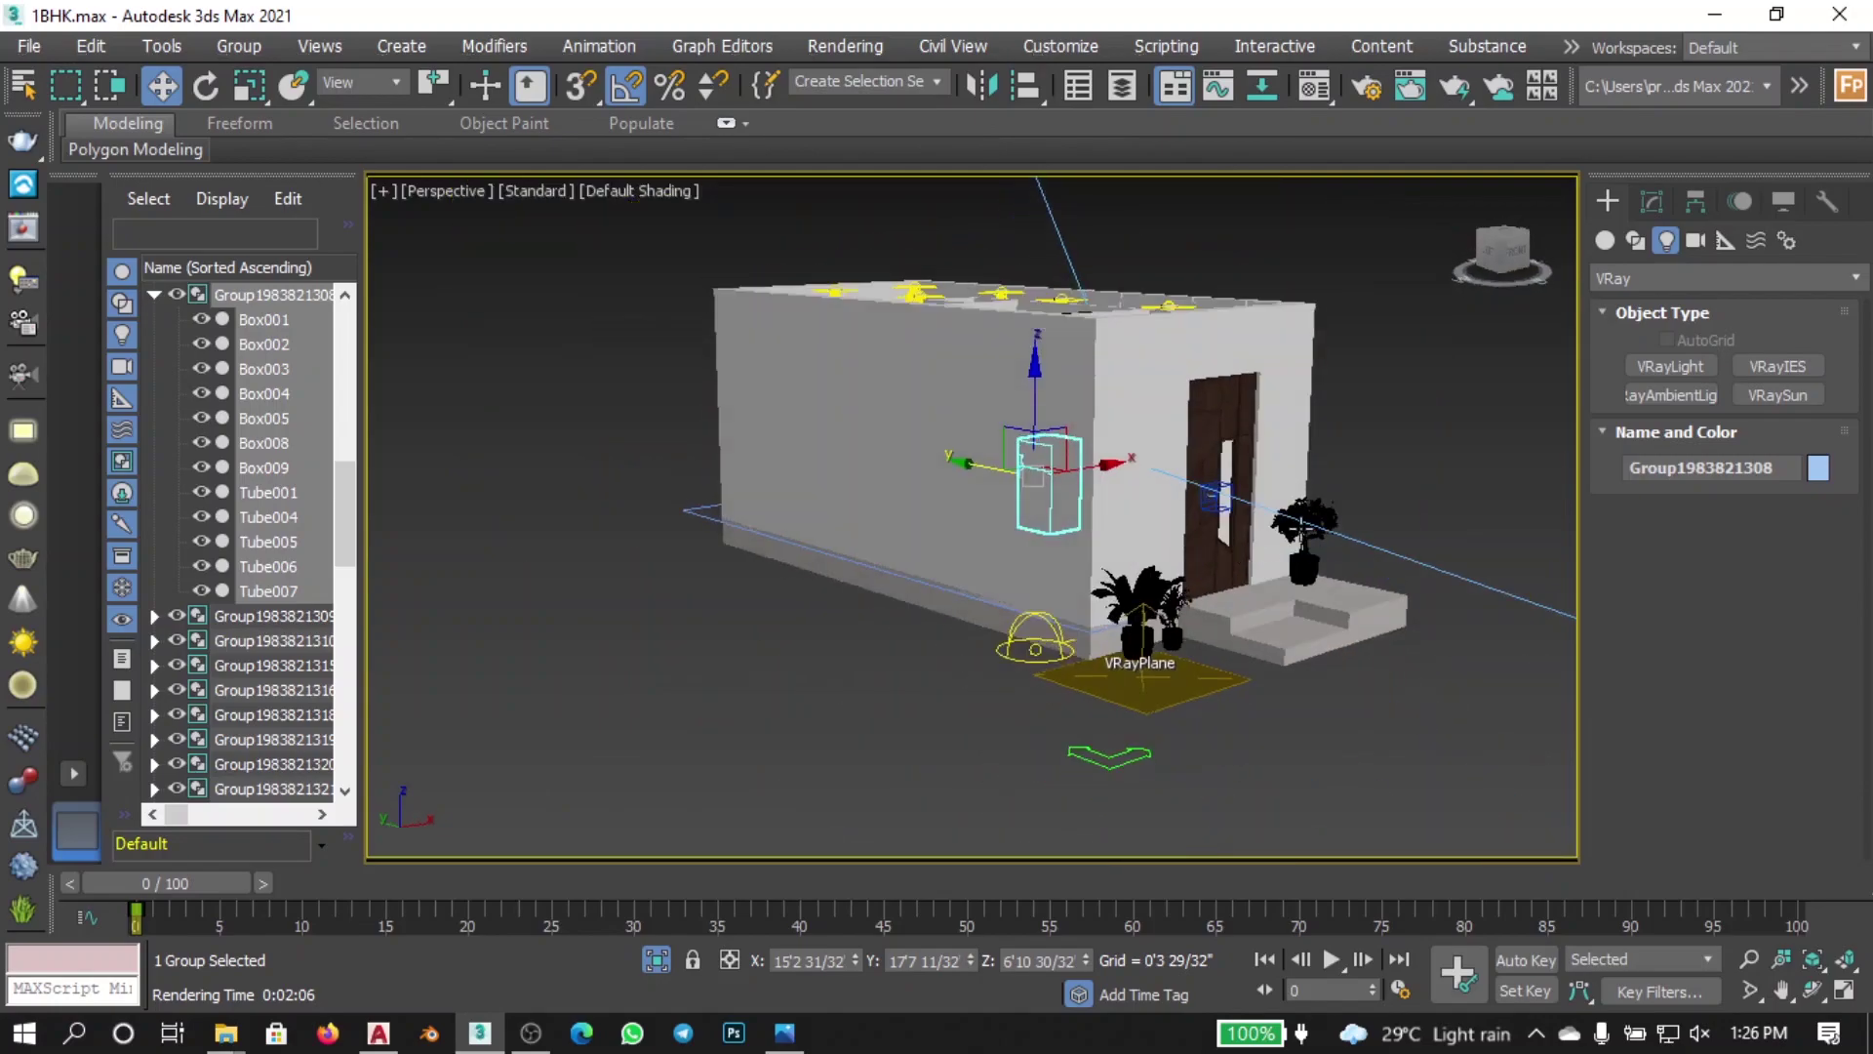
key("c")
double_click(870, 380)
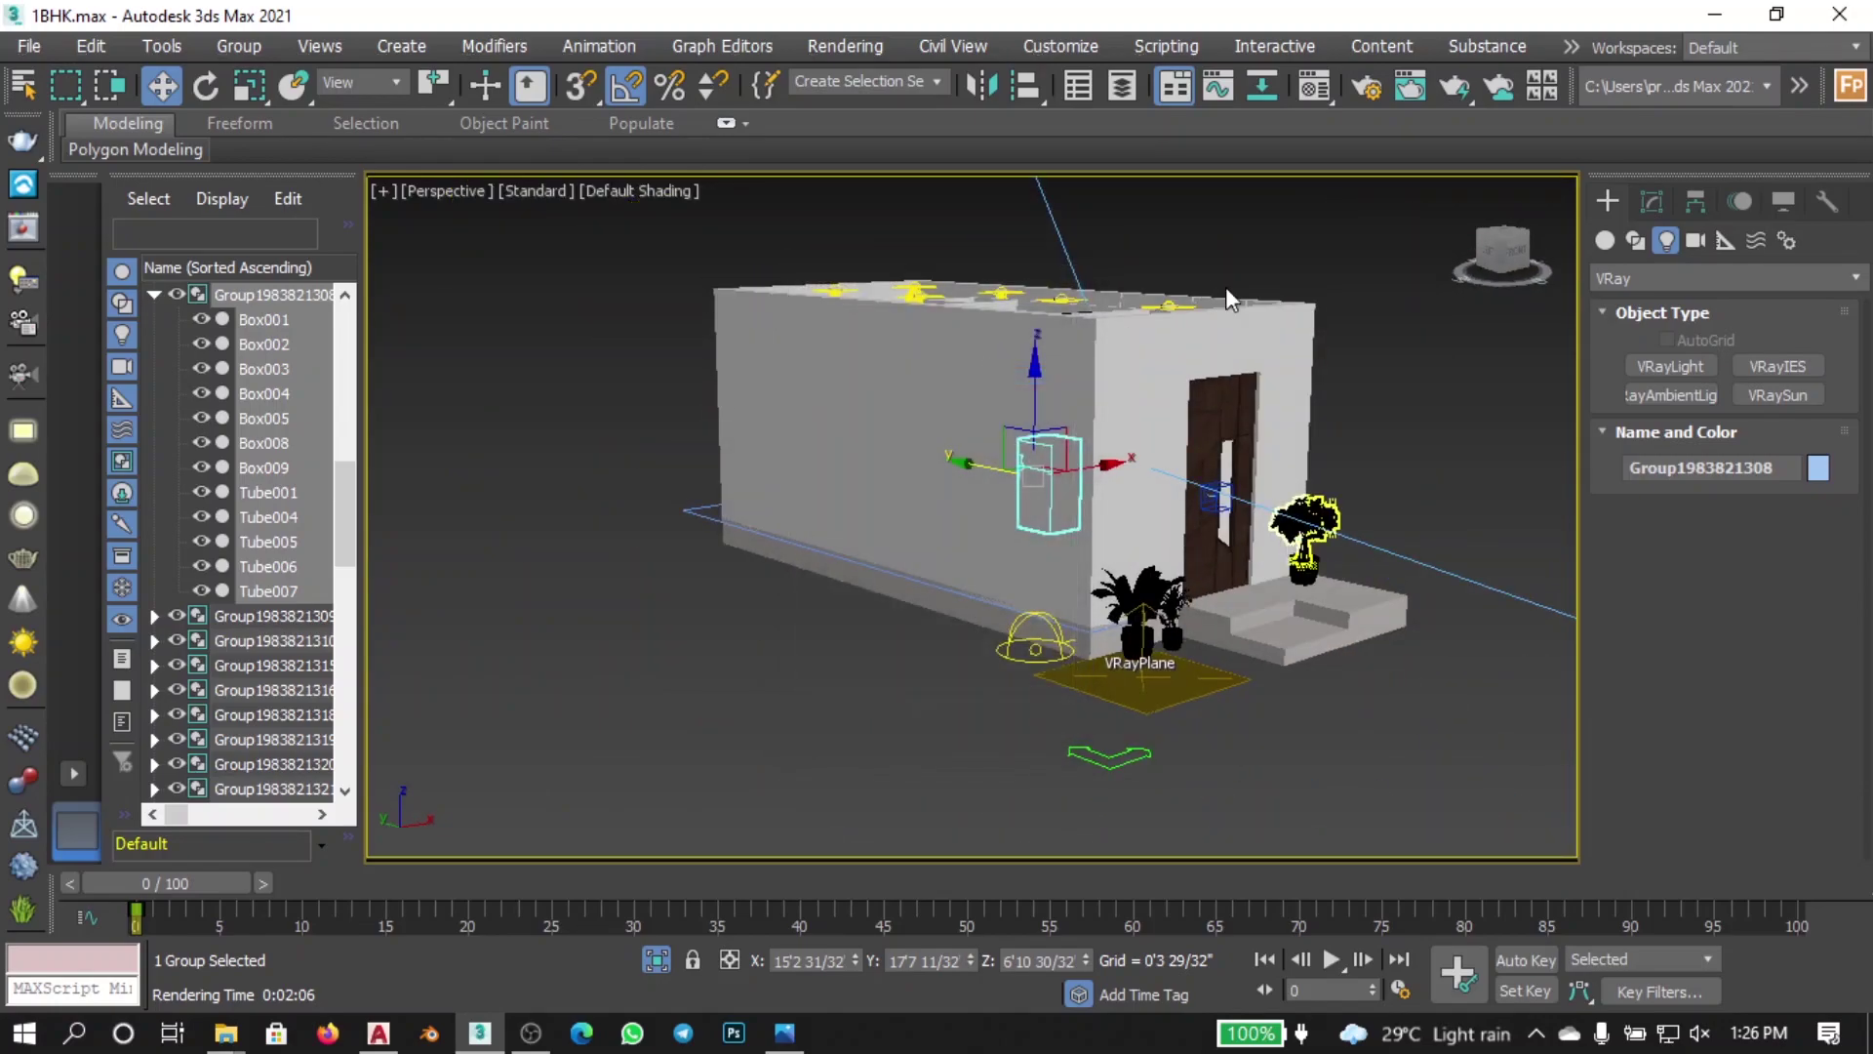
Step: Hide the selected group beside the entrance door
right_click(1382, 281)
mouse_move(1391, 215)
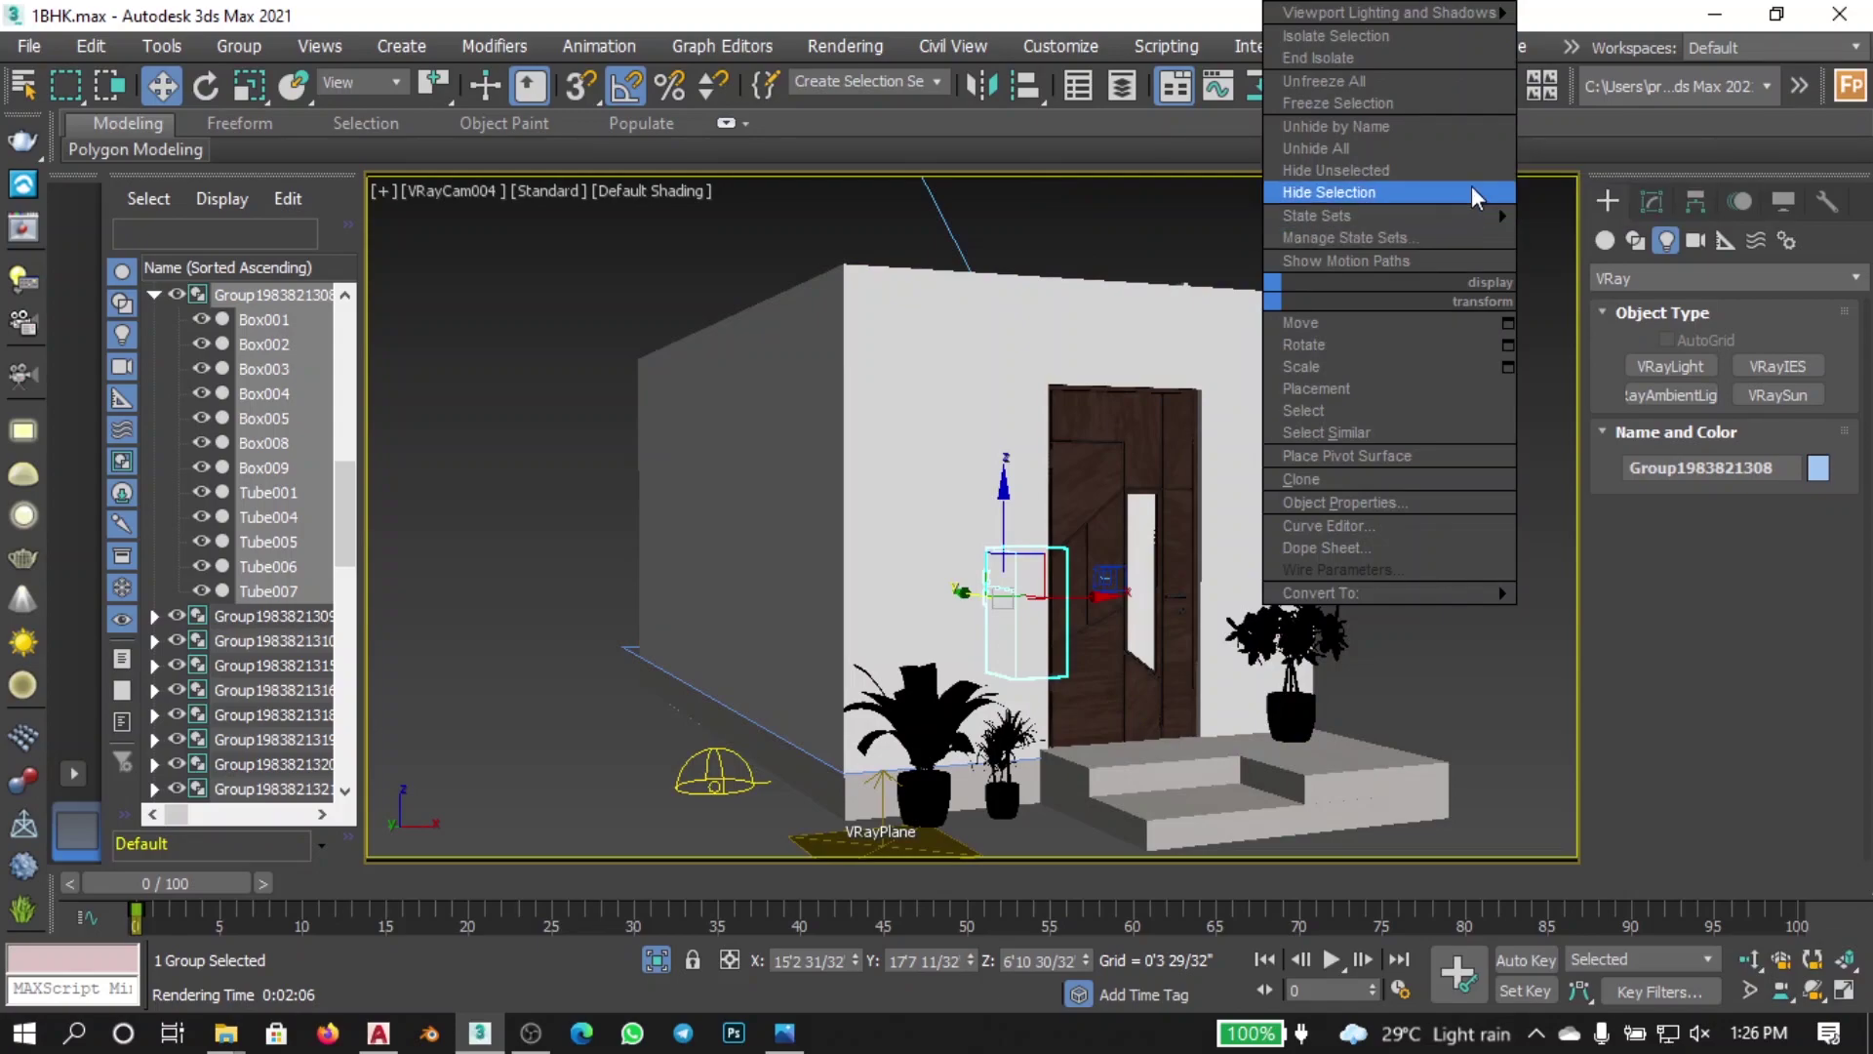
left_click(1461, 191)
Step: Unhide all hidden objects in the house scene
right_click(1472, 312)
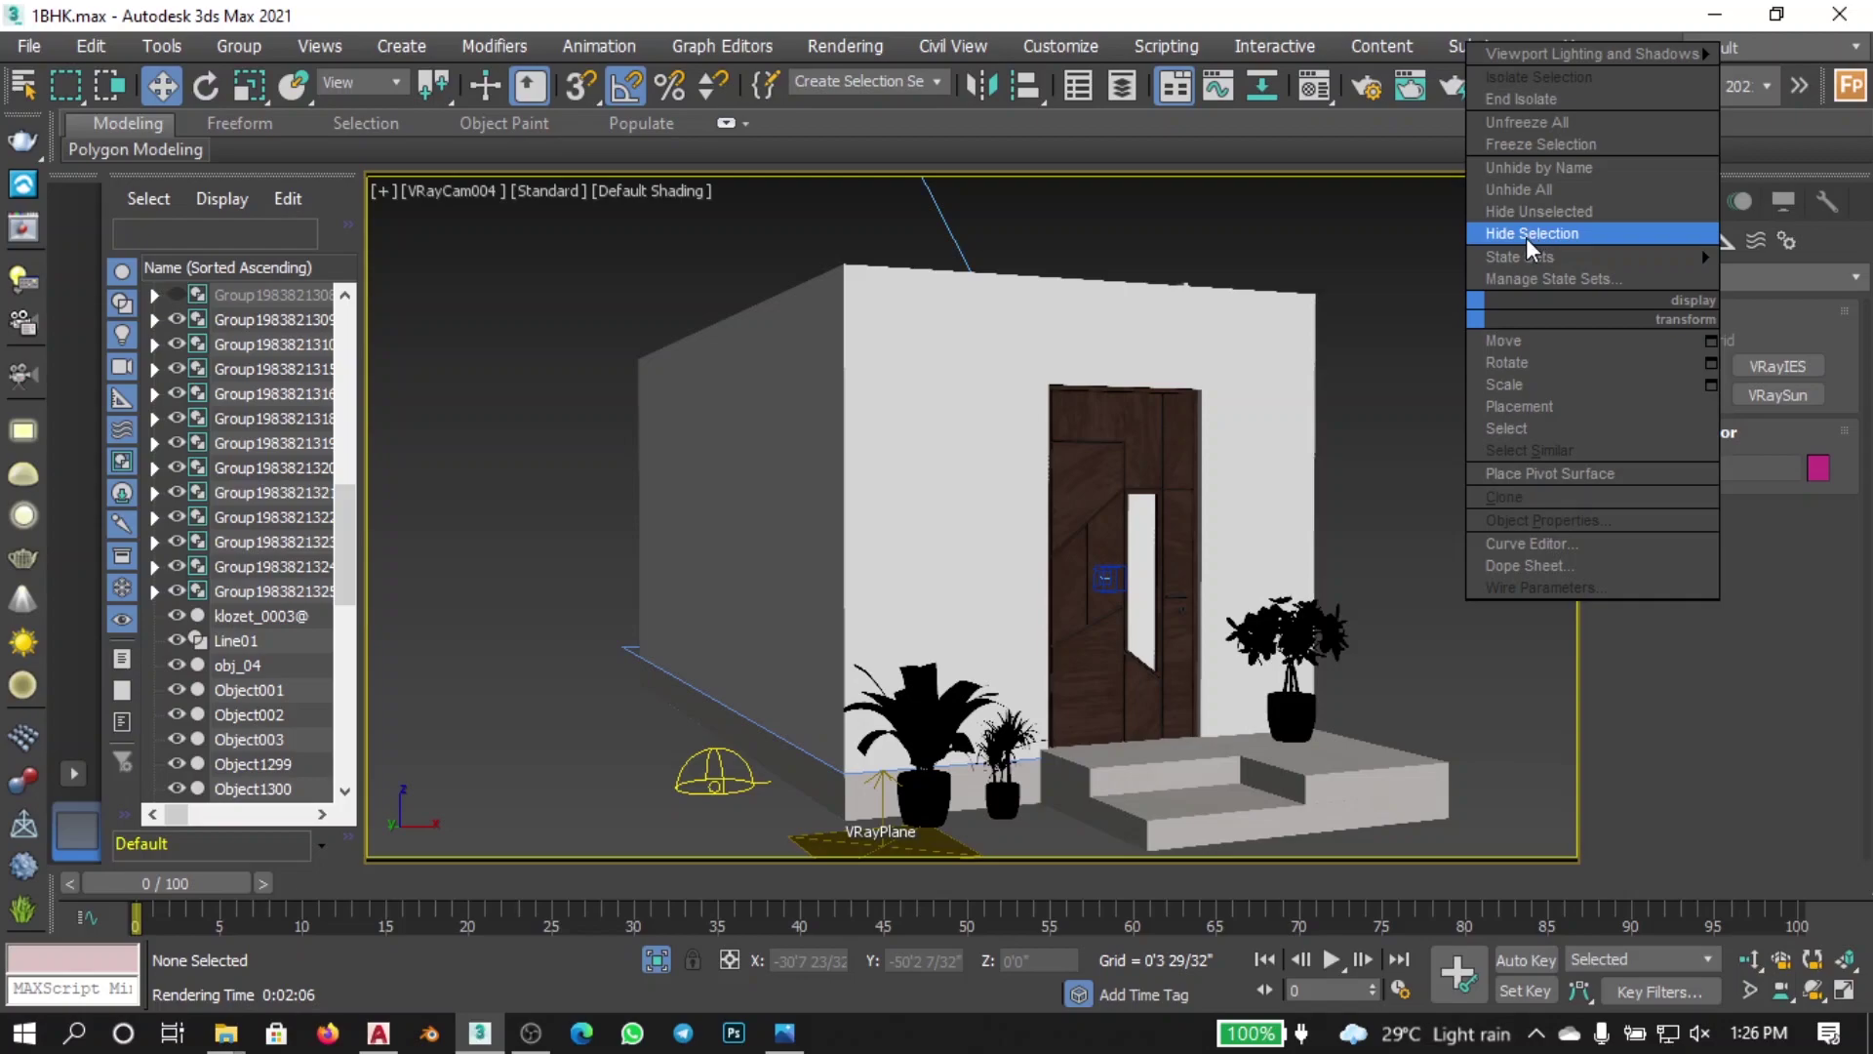
mouse_move(1526, 250)
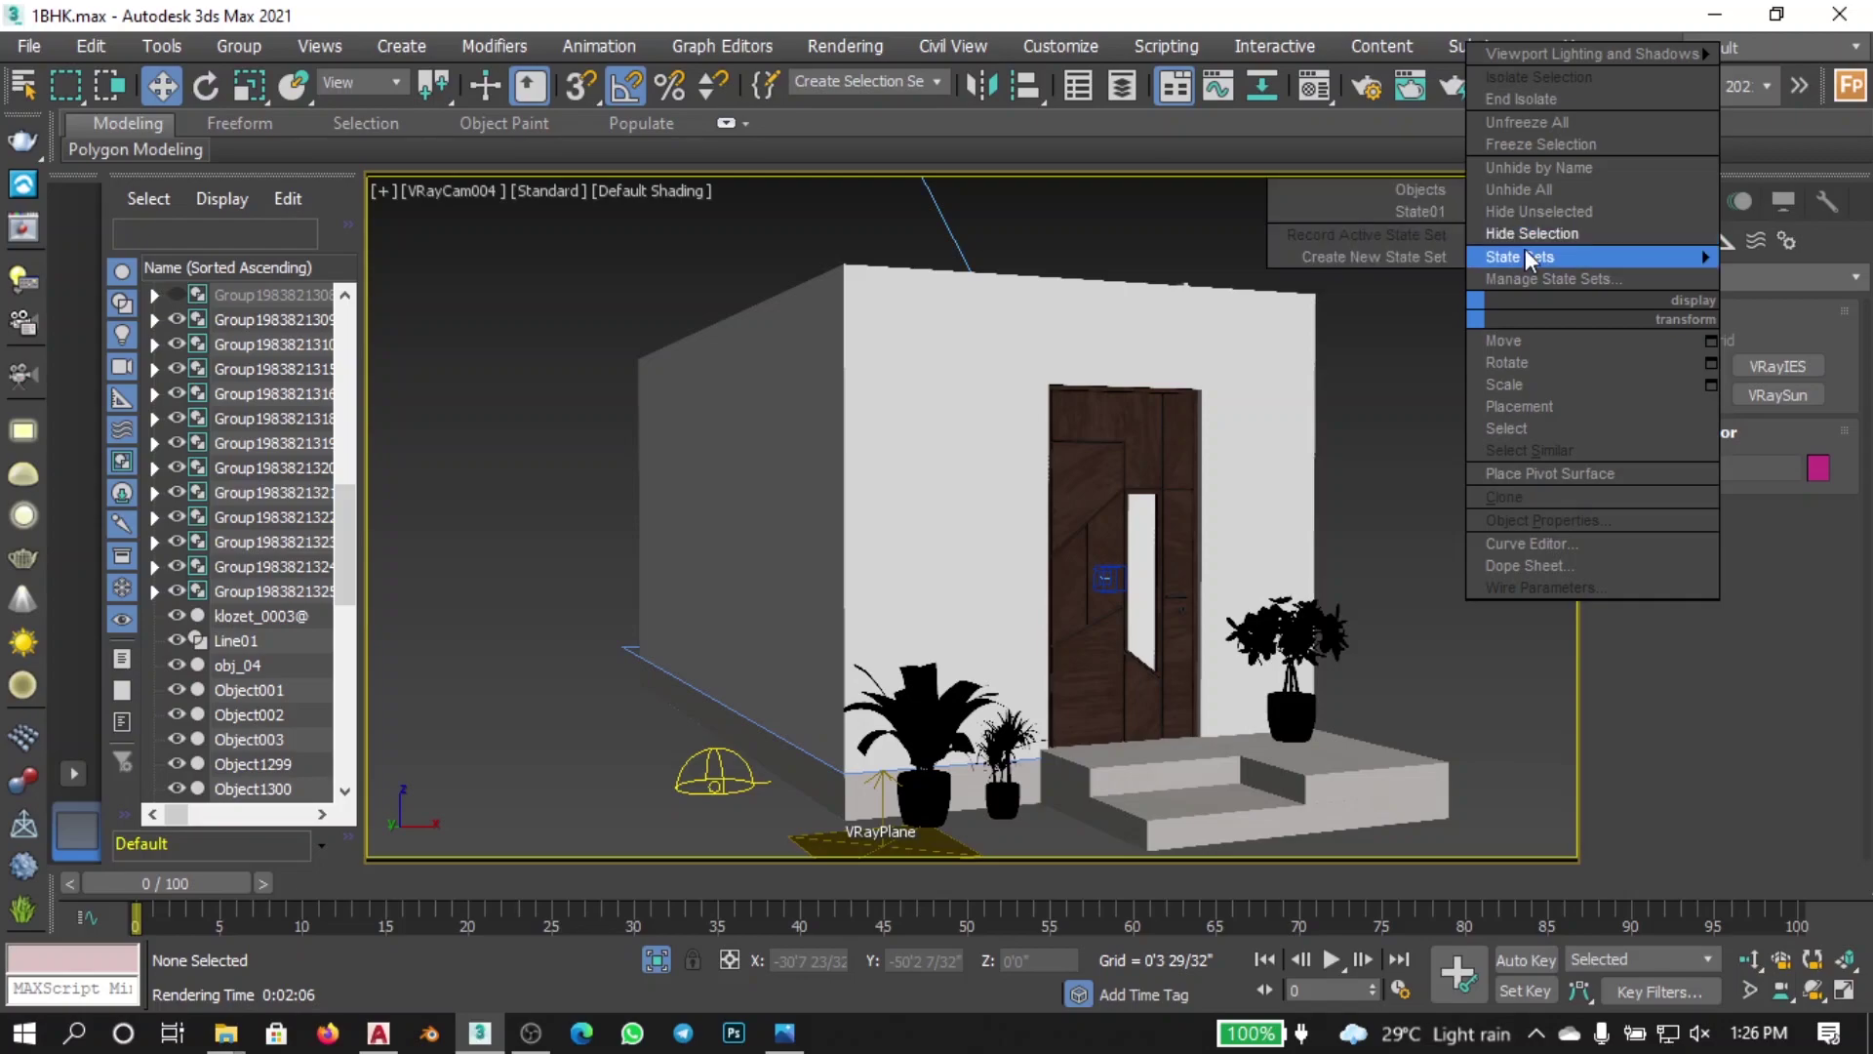
left_click(1618, 194)
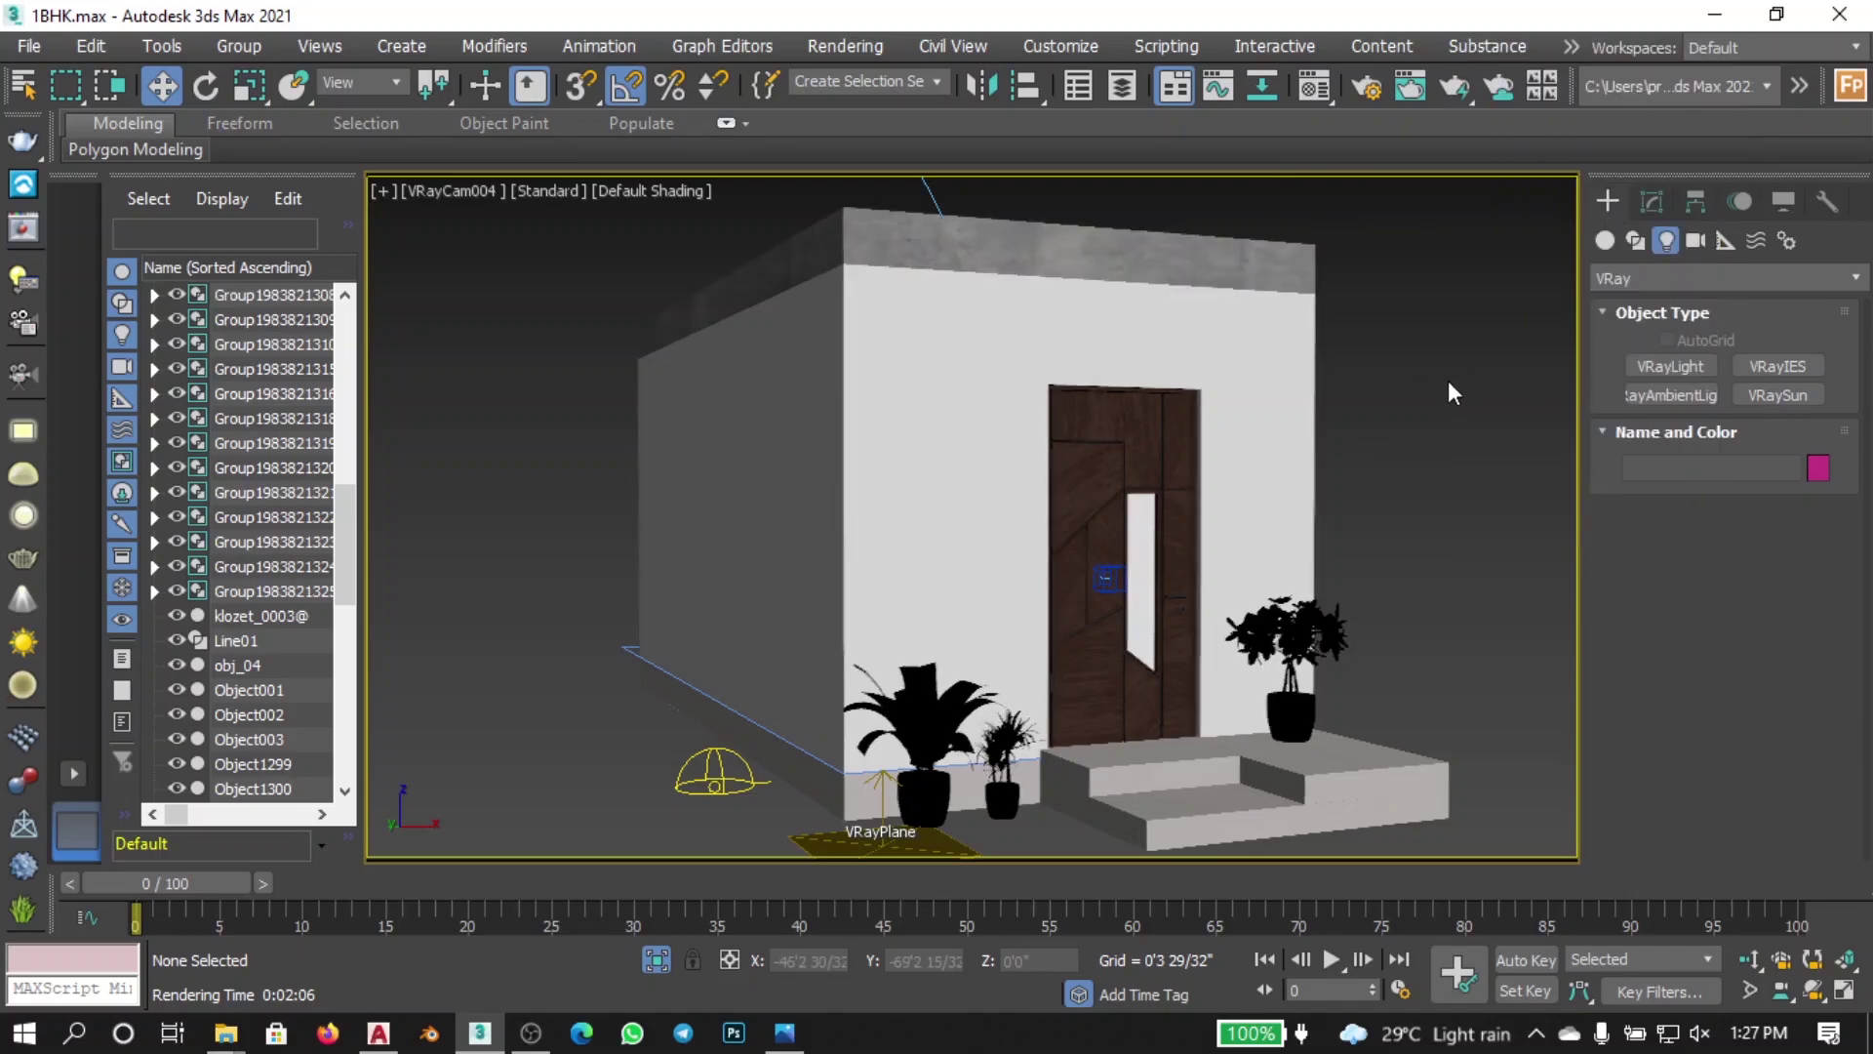